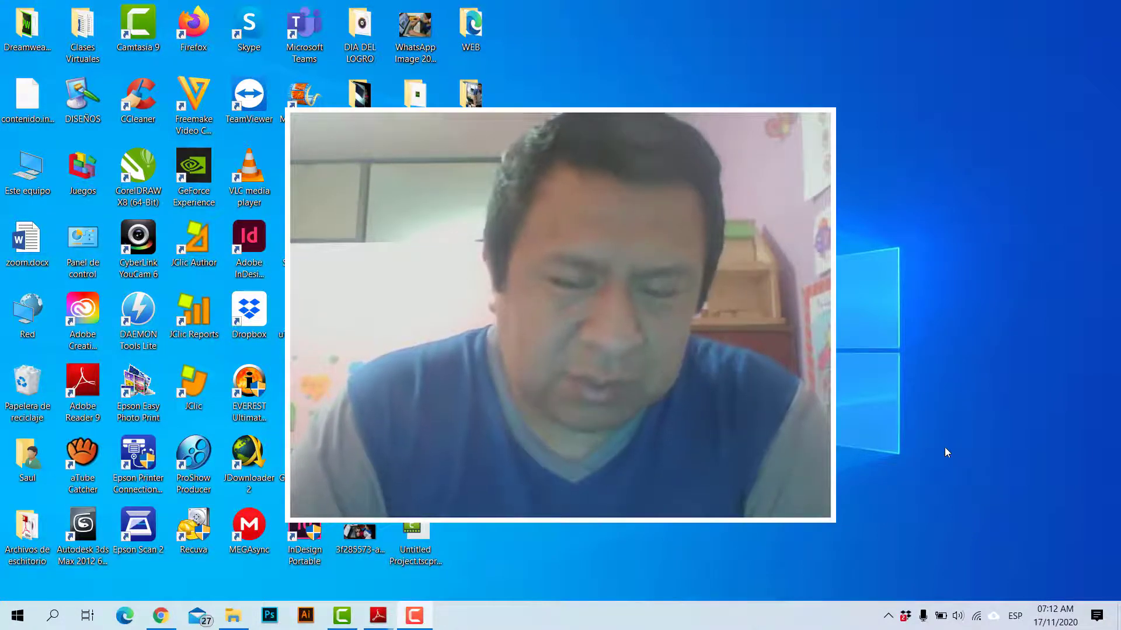
- Empty the Recycle Bin from its desktop shortcut menu, deleting all 217 items
right_click(24, 391)
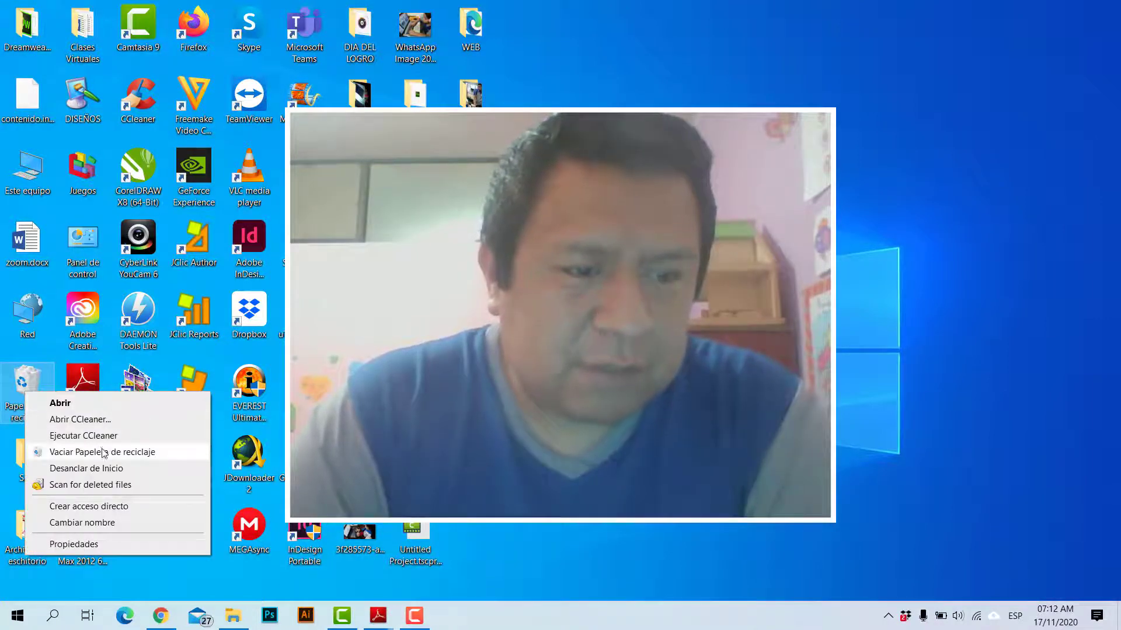
click(103, 453)
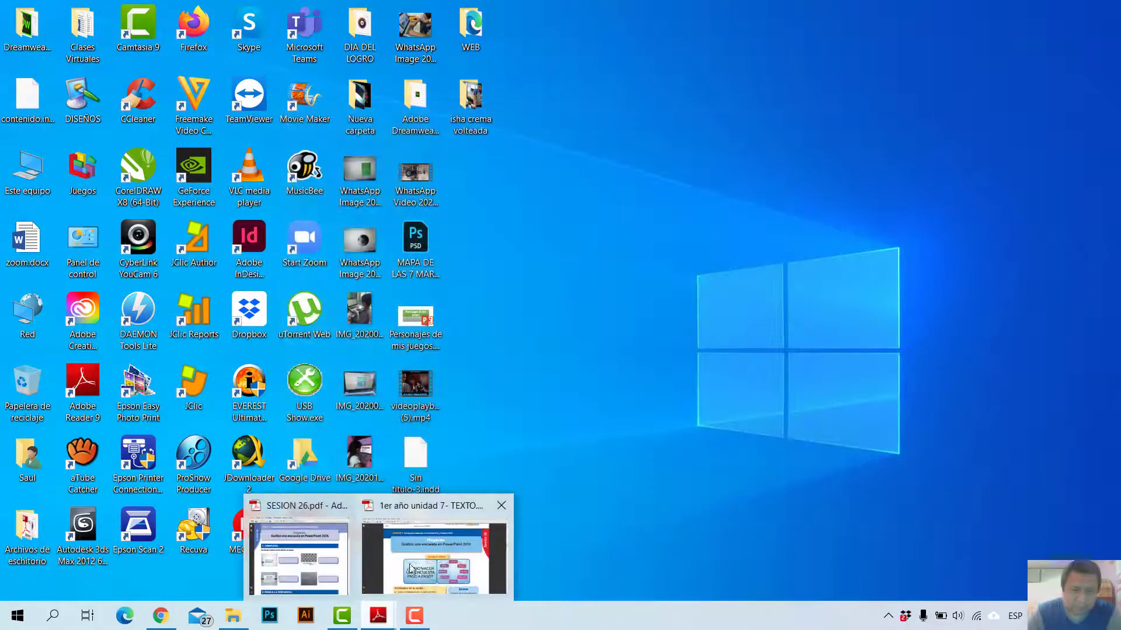
- Bring up the unit 7 worksheet PDF and read down to page 93's presentation-theme steps
mouse_move(377, 617)
click(435, 548)
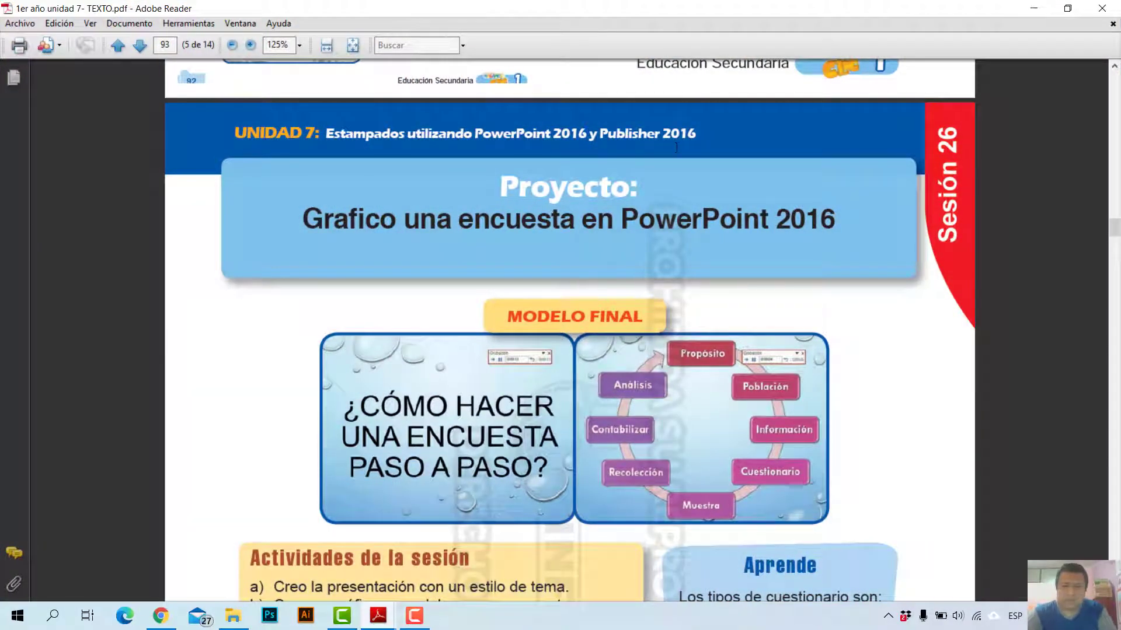
scroll(676, 150, down, 2)
scroll(723, 280, up, 2)
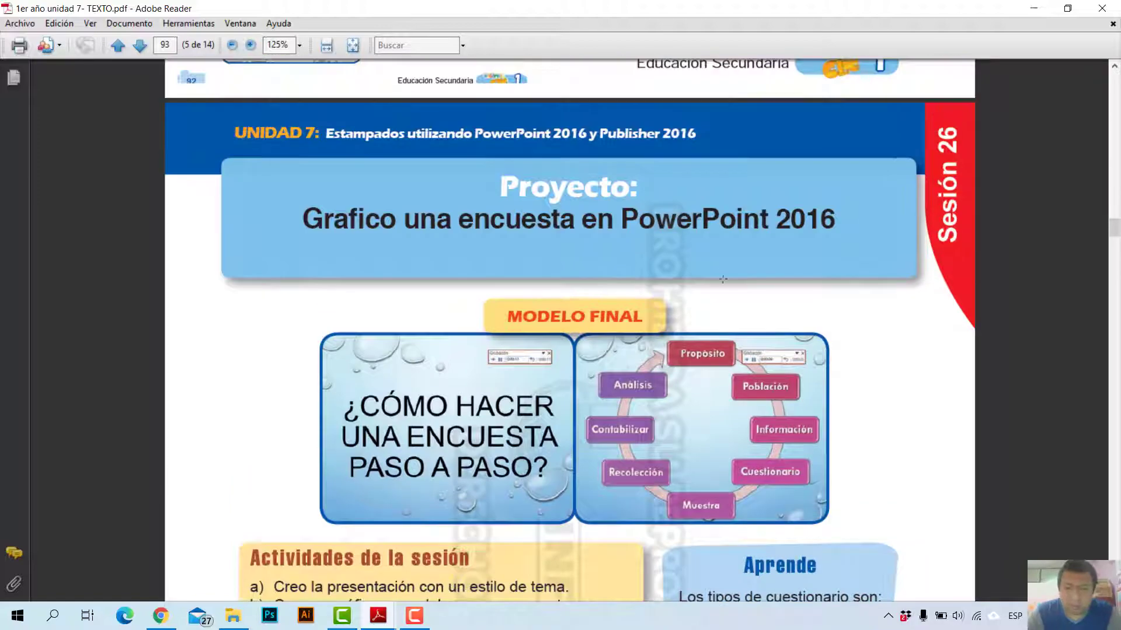
scroll(726, 347, down, 1)
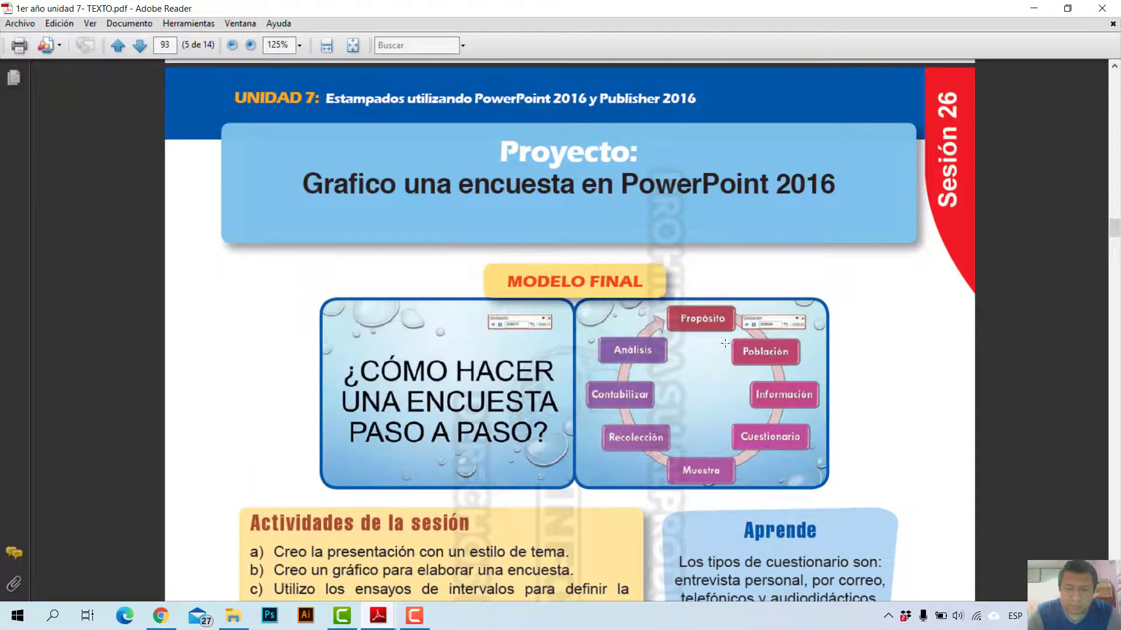
scroll(689, 327, down, 4)
scroll(642, 303, down, 4)
scroll(603, 285, down, 3)
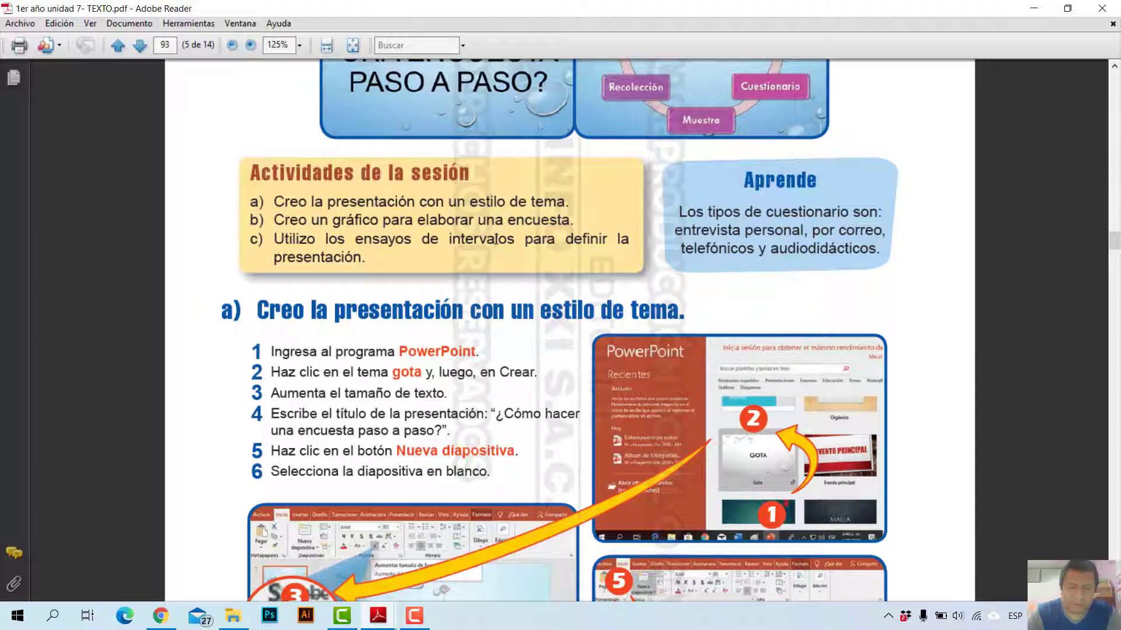
scroll(503, 220, up, 4)
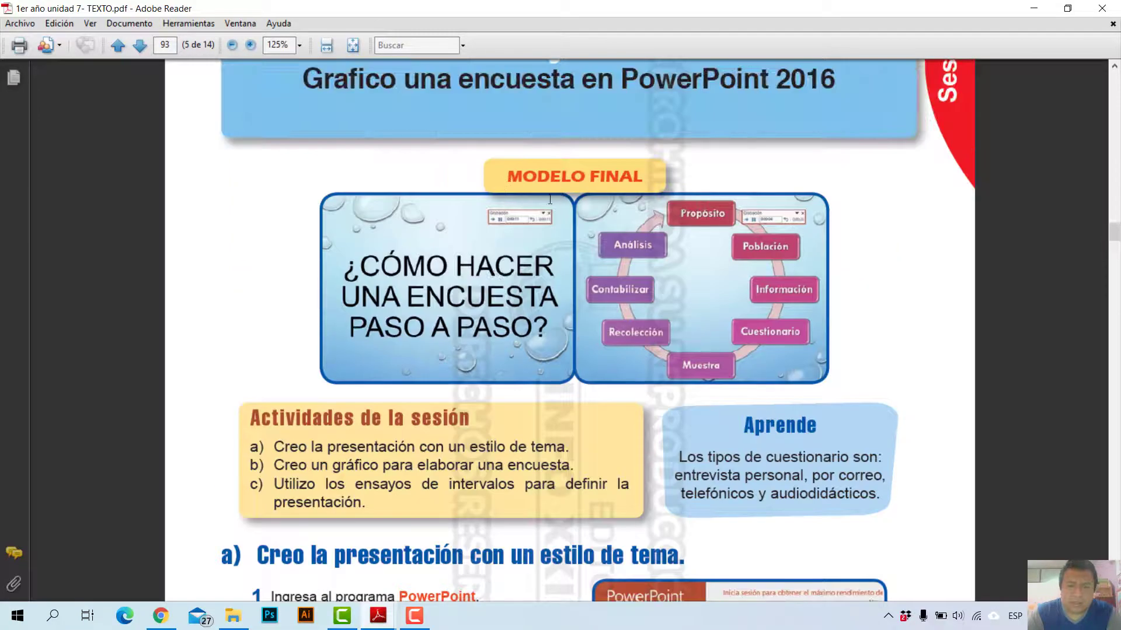
scroll(549, 199, down, 1)
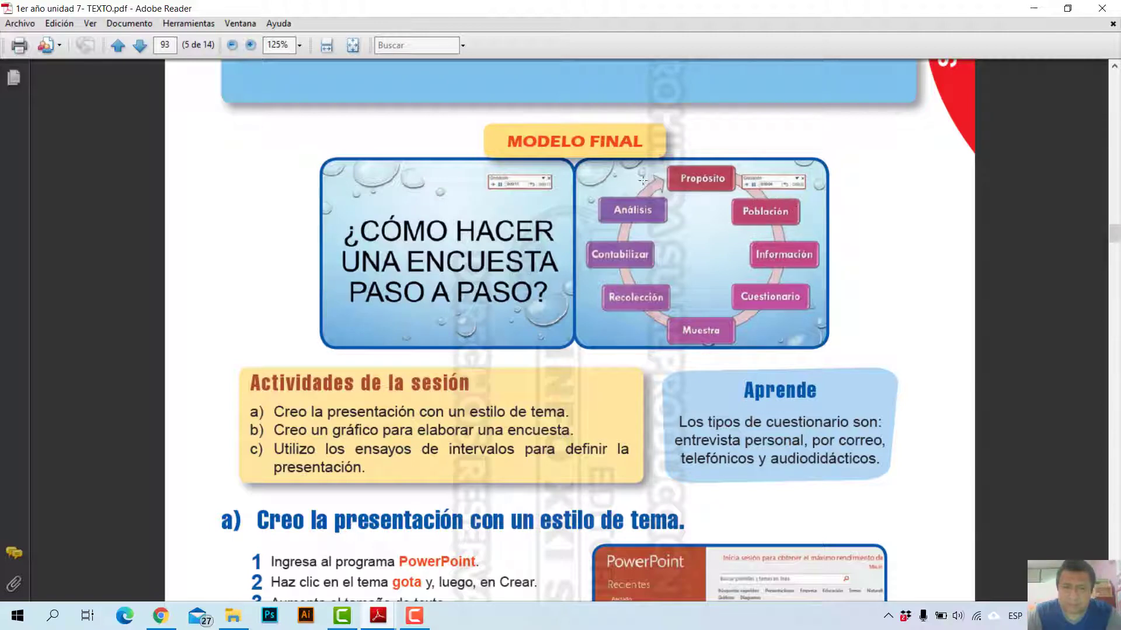
scroll(757, 196, down, 1)
scroll(742, 172, down, 2)
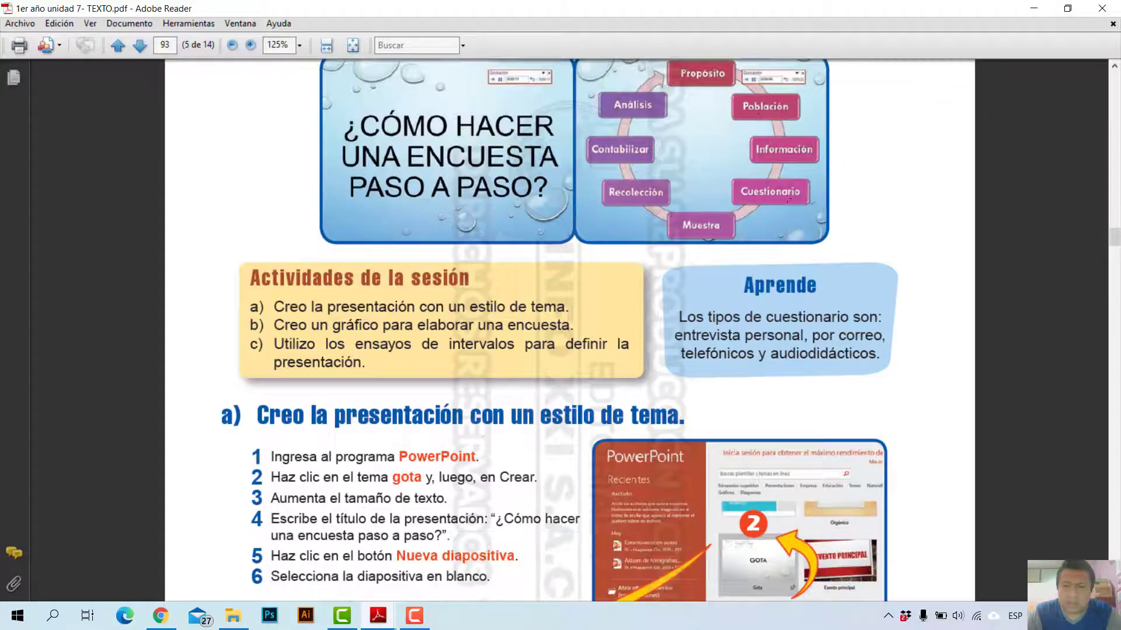
scroll(788, 200, down, 2)
scroll(759, 174, down, 2)
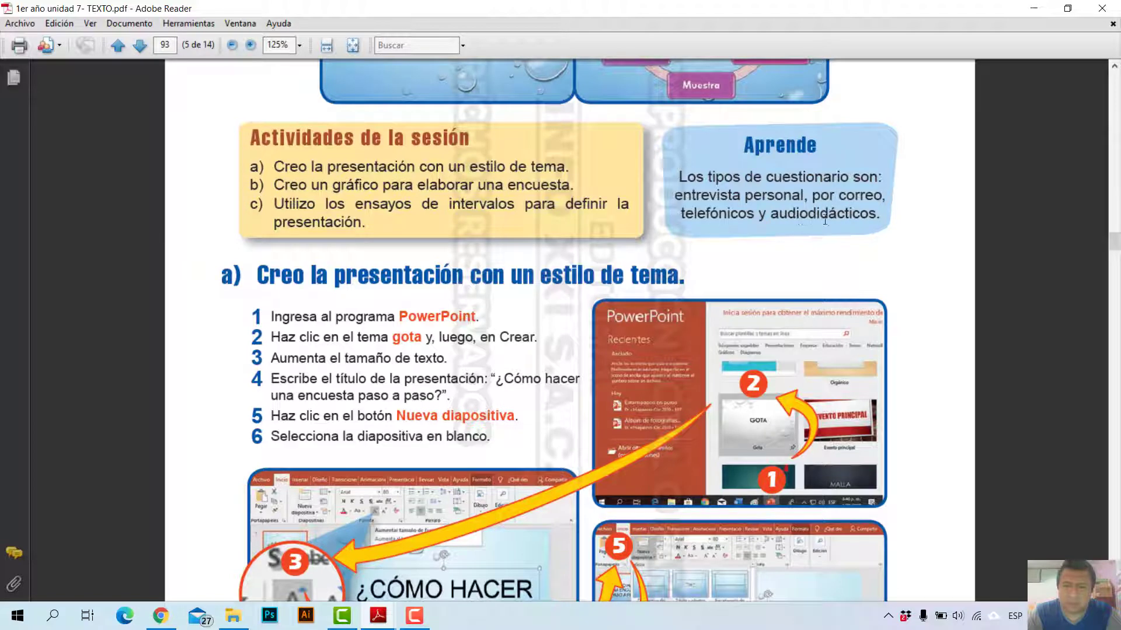
- Select '¿Cómo hacer una encuesta paso a paso?' in step 4, then open Windows search
scroll(839, 199, down, 2)
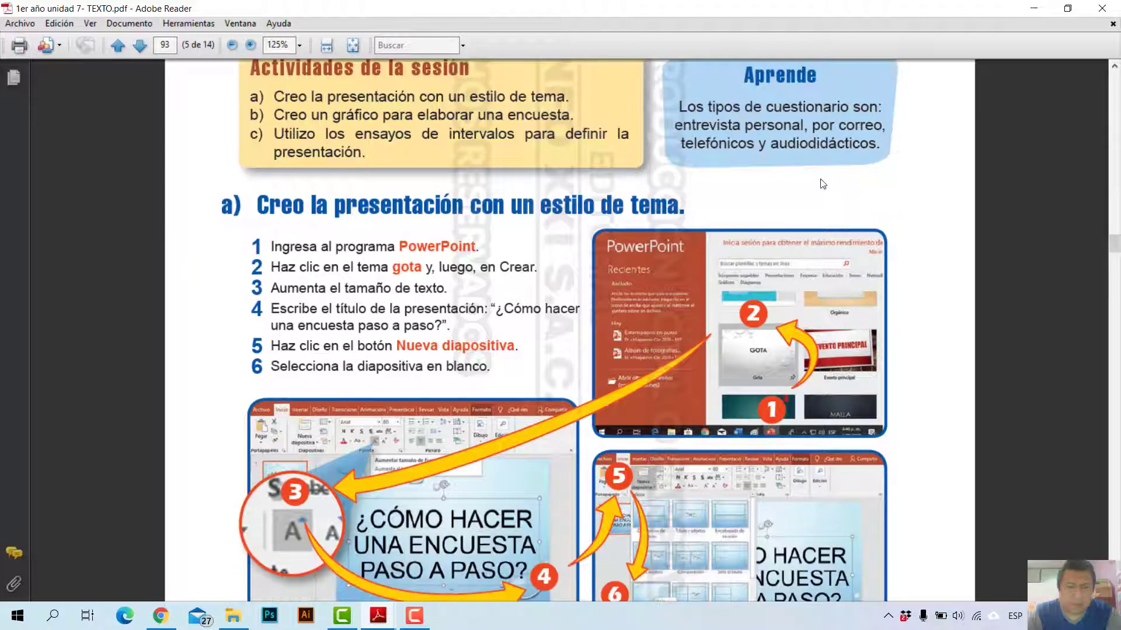
scroll(820, 178, down, 1)
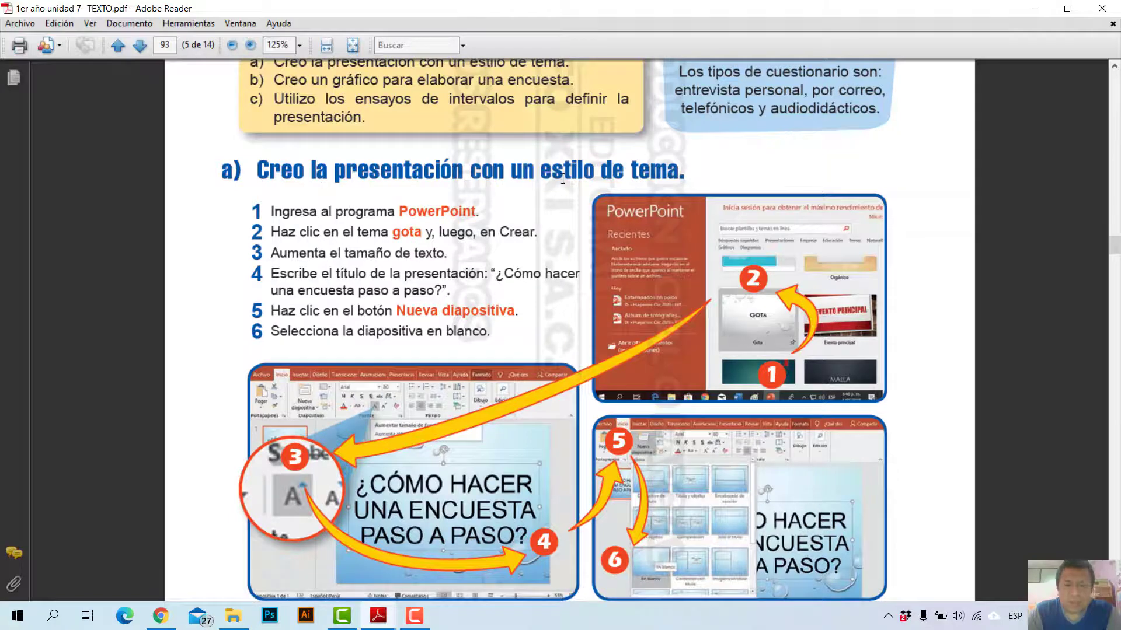
scroll(557, 238, down, 2)
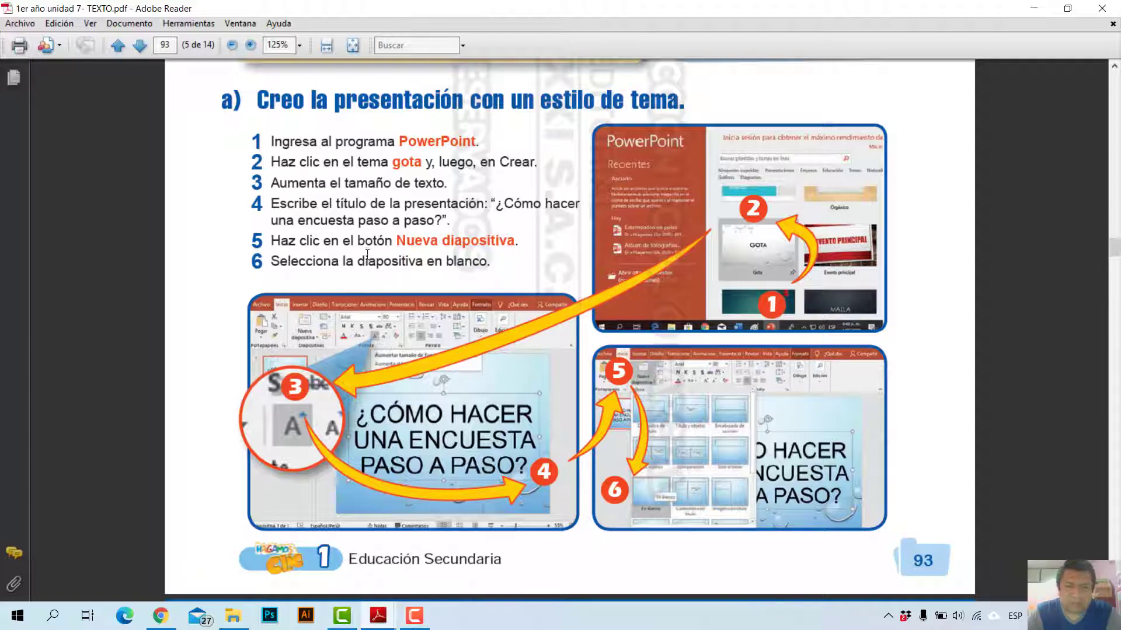
scroll(552, 285, down, 3)
scroll(588, 255, down, 3)
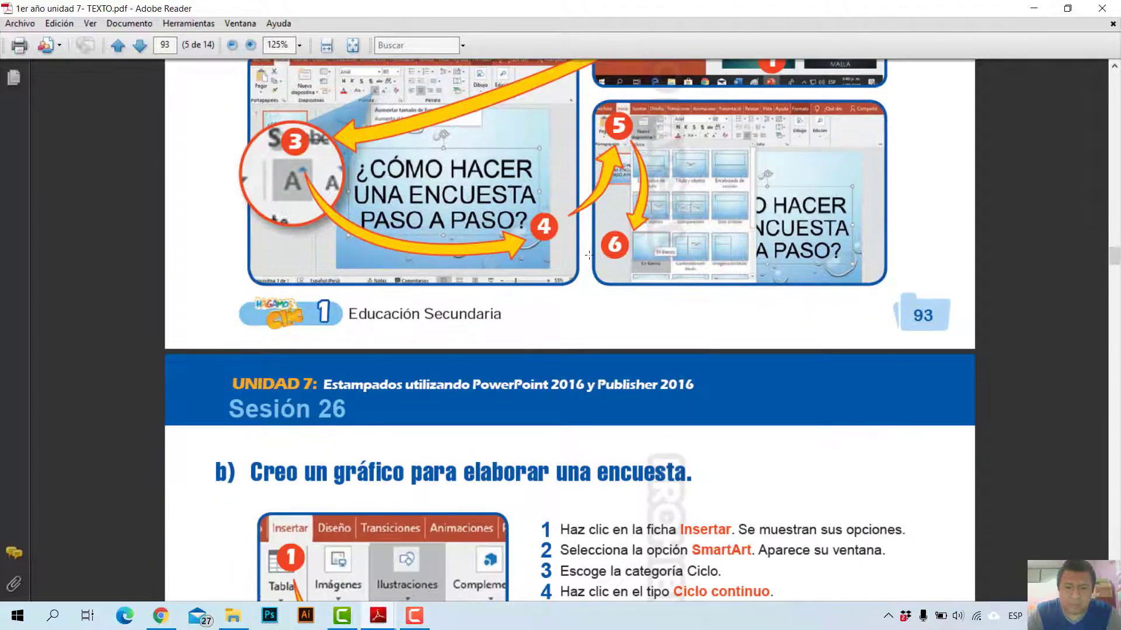
scroll(587, 254, up, 3)
scroll(587, 254, up, 6)
scroll(588, 254, up, 3)
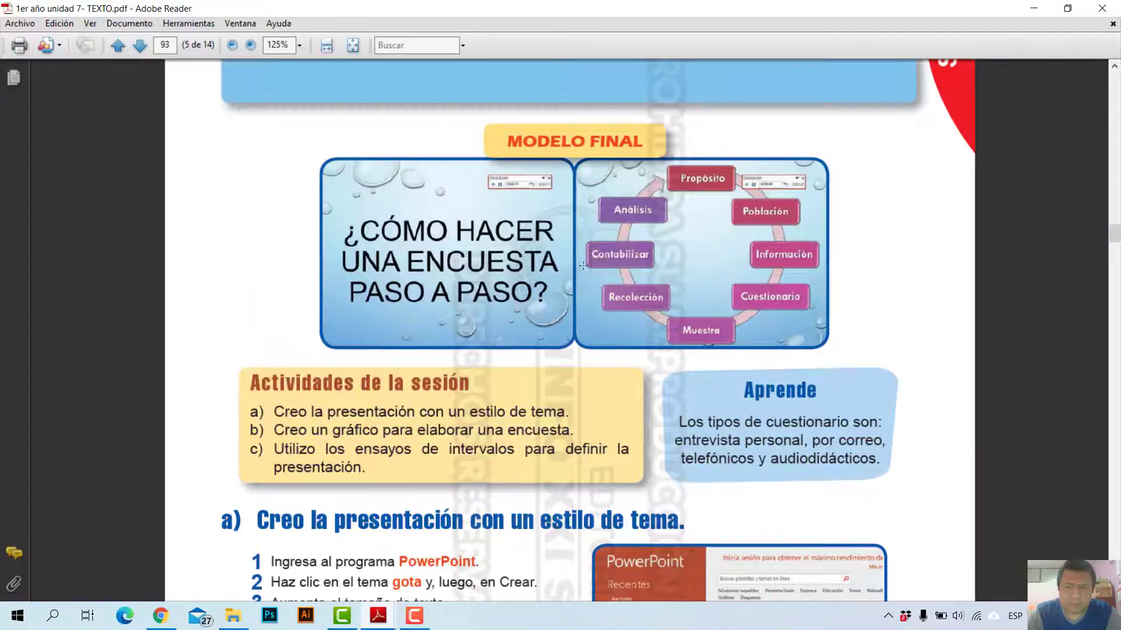
scroll(581, 257, down, 6)
scroll(575, 259, up, 3)
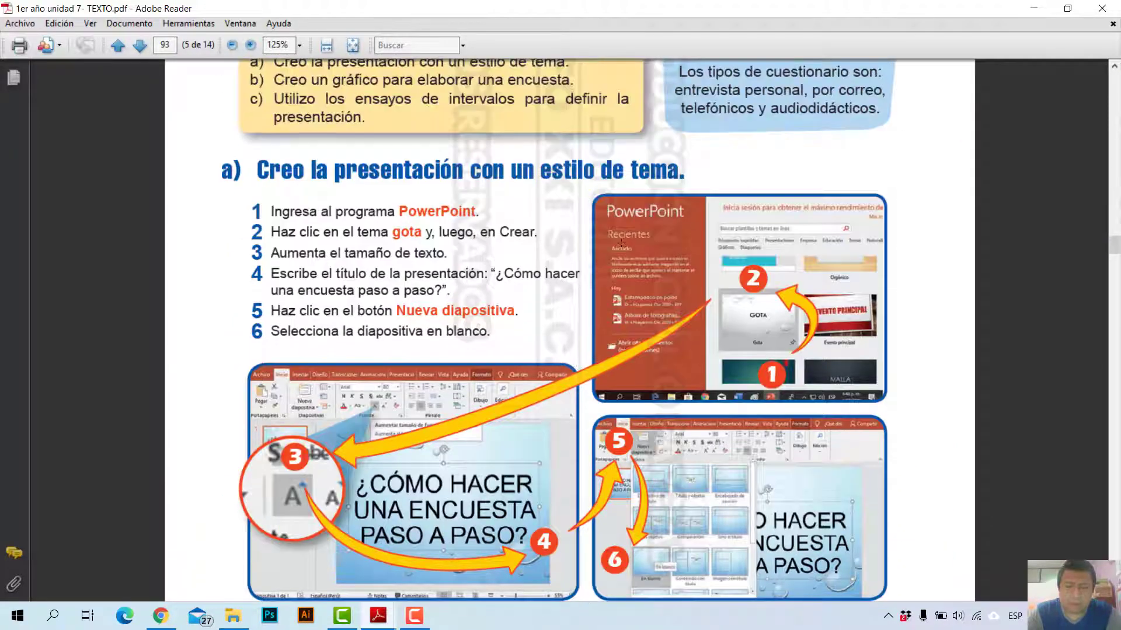
scroll(622, 241, down, 1)
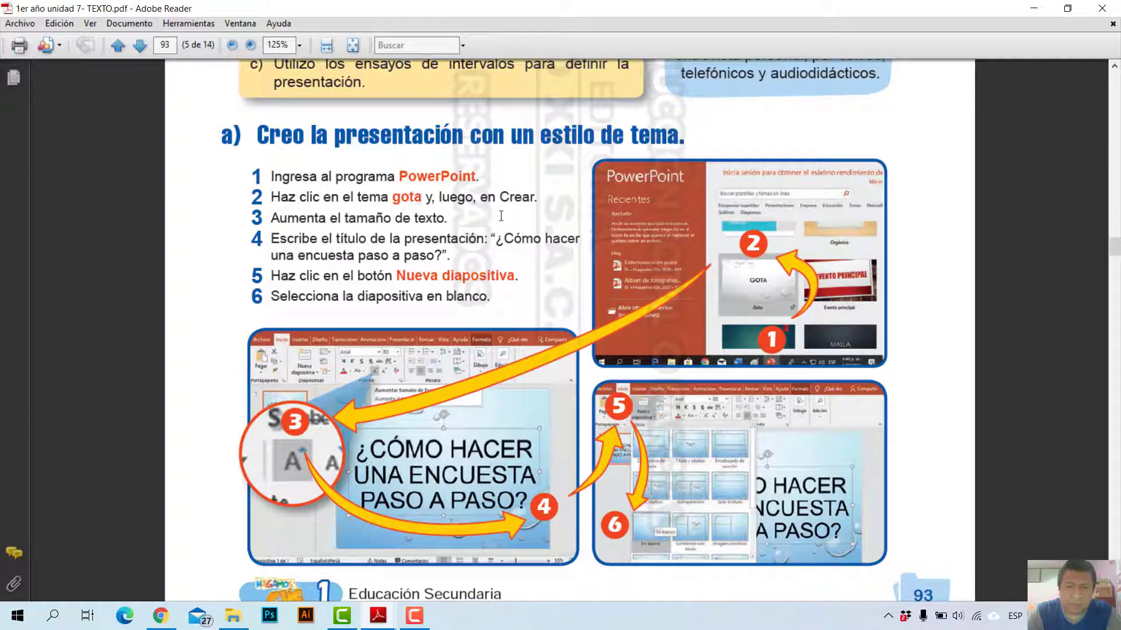
drag(508, 251, 437, 249)
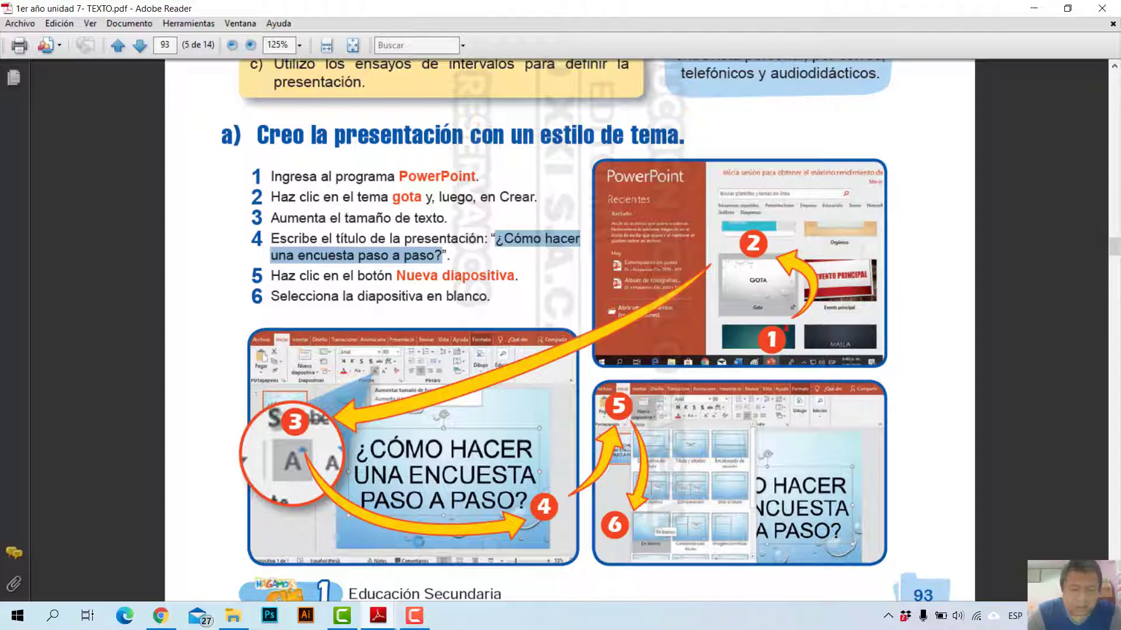
click(53, 618)
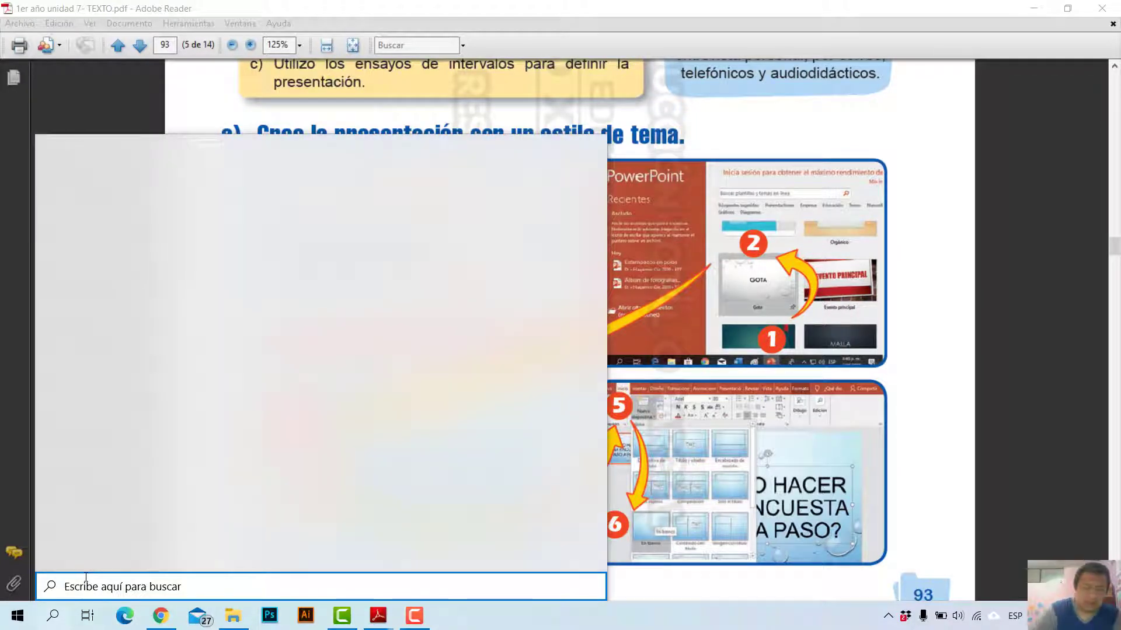
- Search for 'power' and launch PowerPoint 2016 from the results
text(pa)
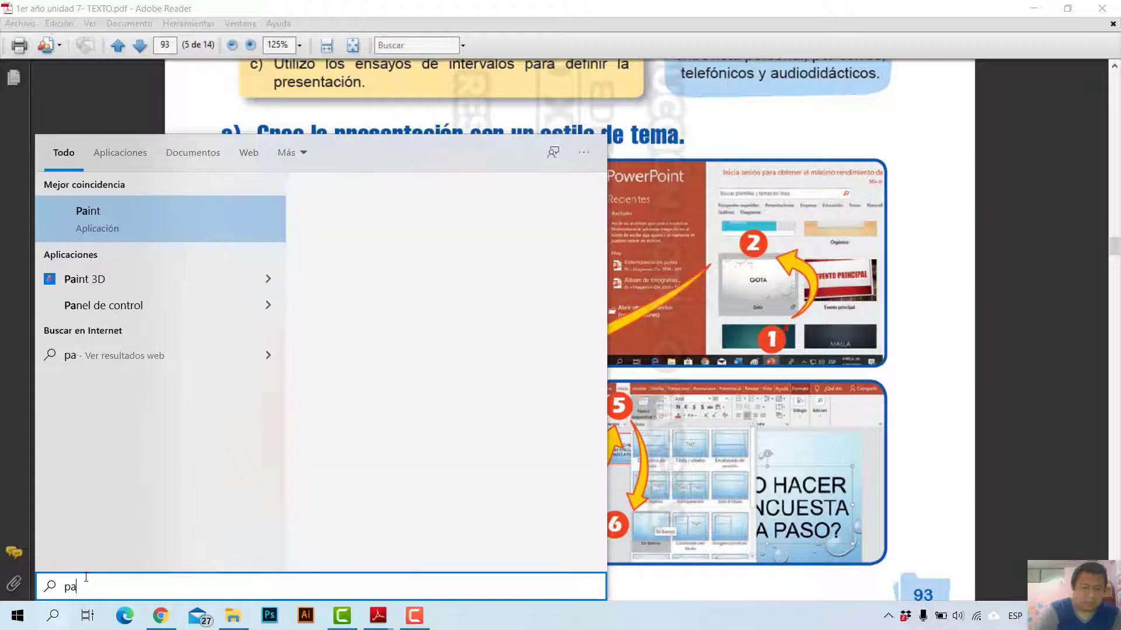
key(BackSpace)
text(ower)
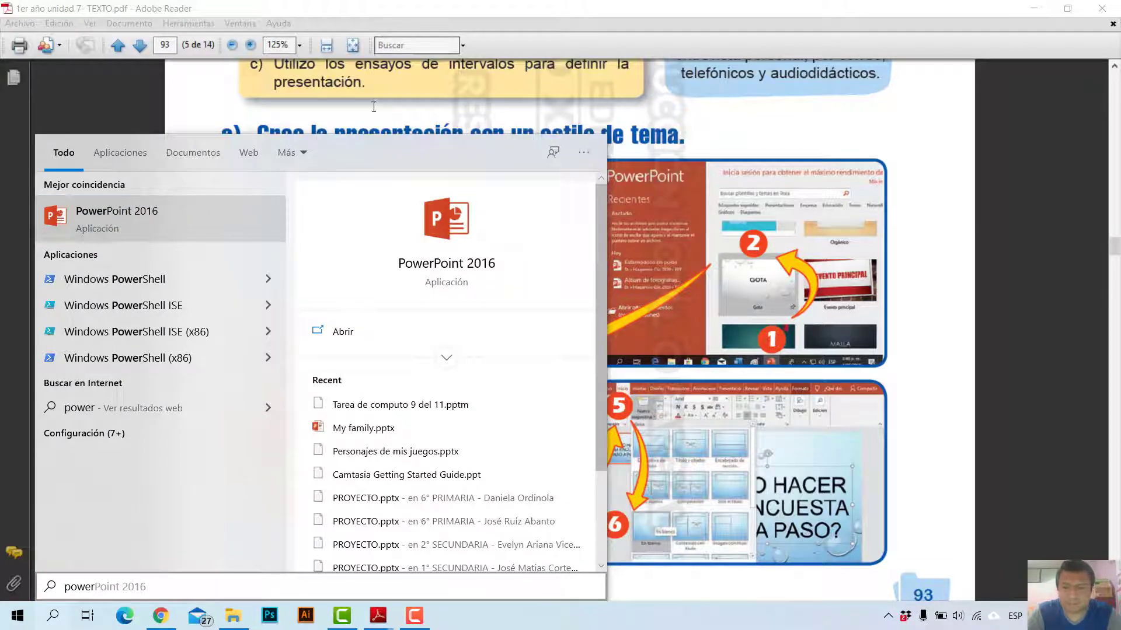
key(Return)
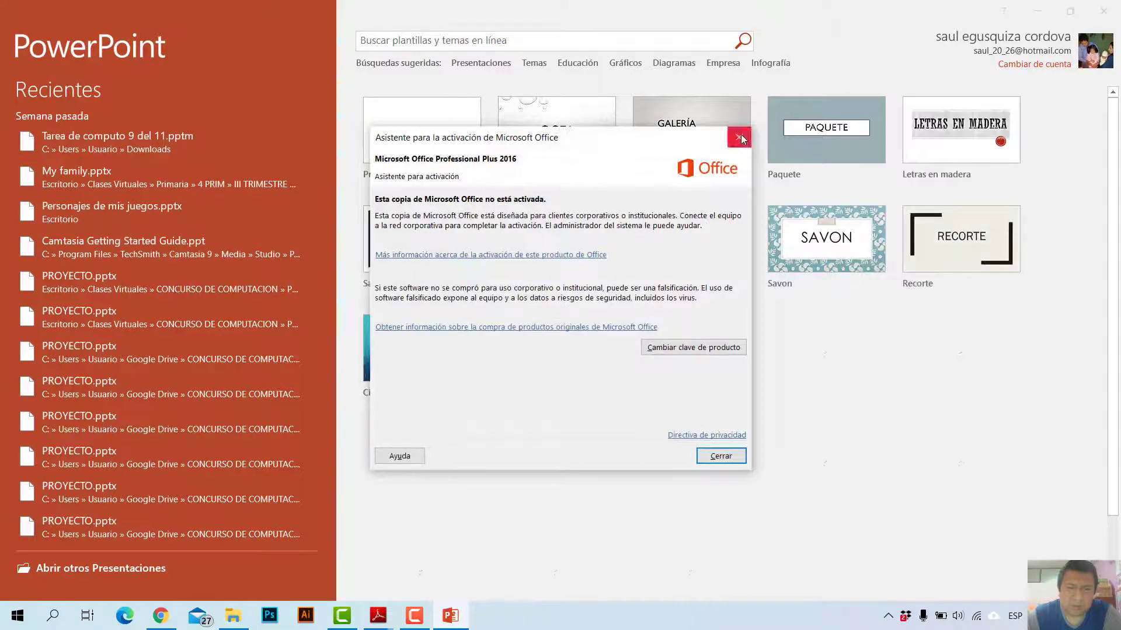
- Dismiss the activation notice and create a new presentation from the Gota theme
click(739, 136)
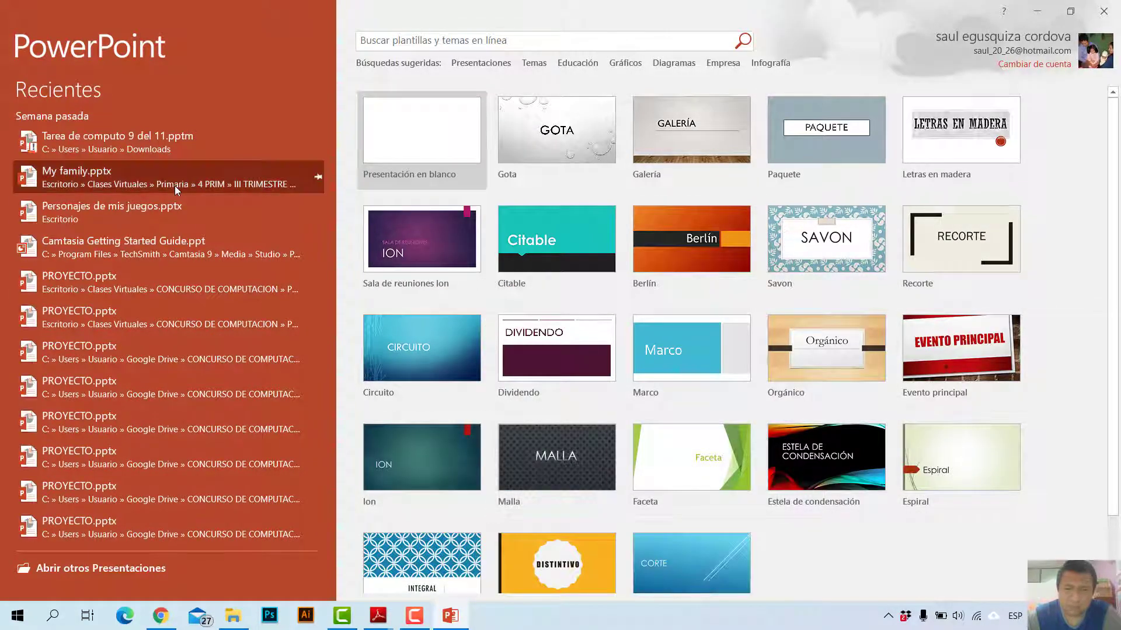
scroll(593, 241, down, 1)
scroll(597, 230, up, 1)
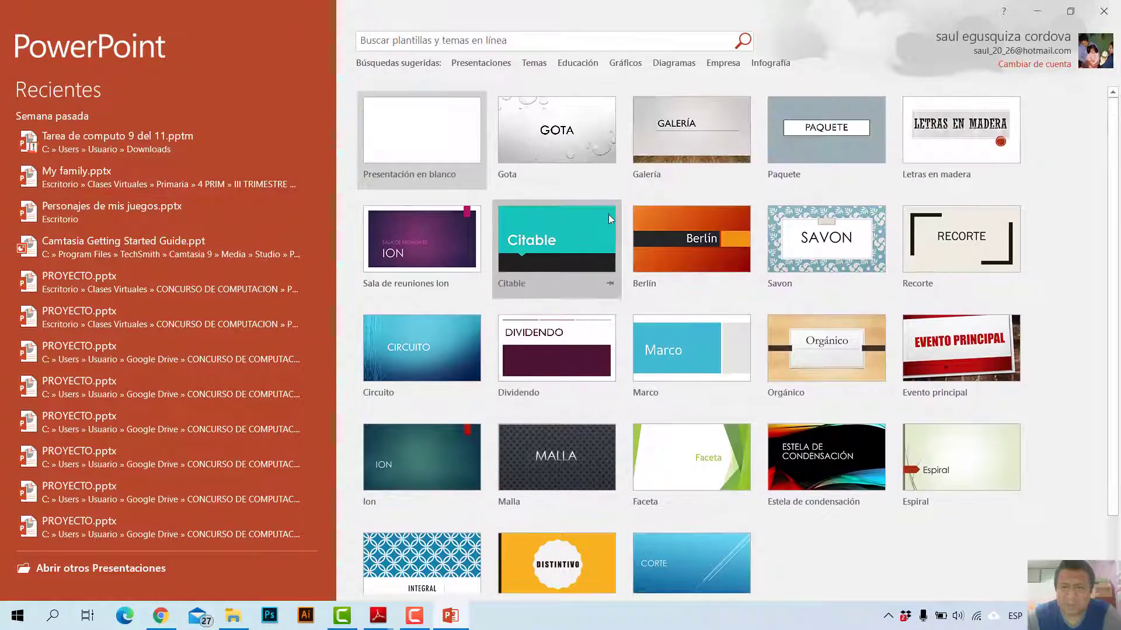
mouse_move(556, 132)
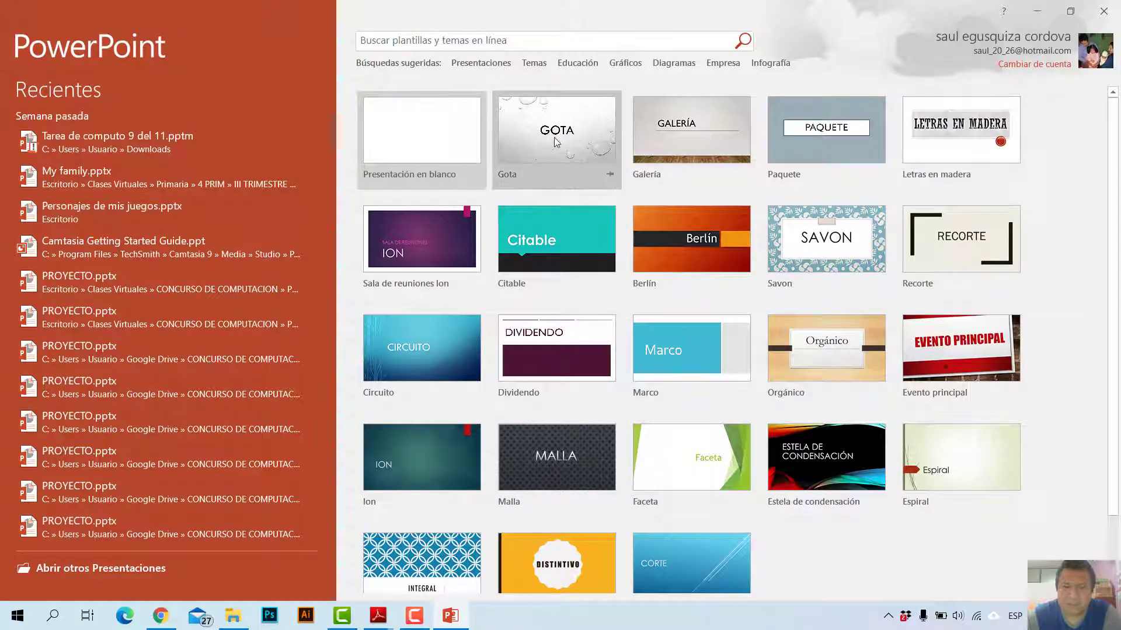
click(535, 146)
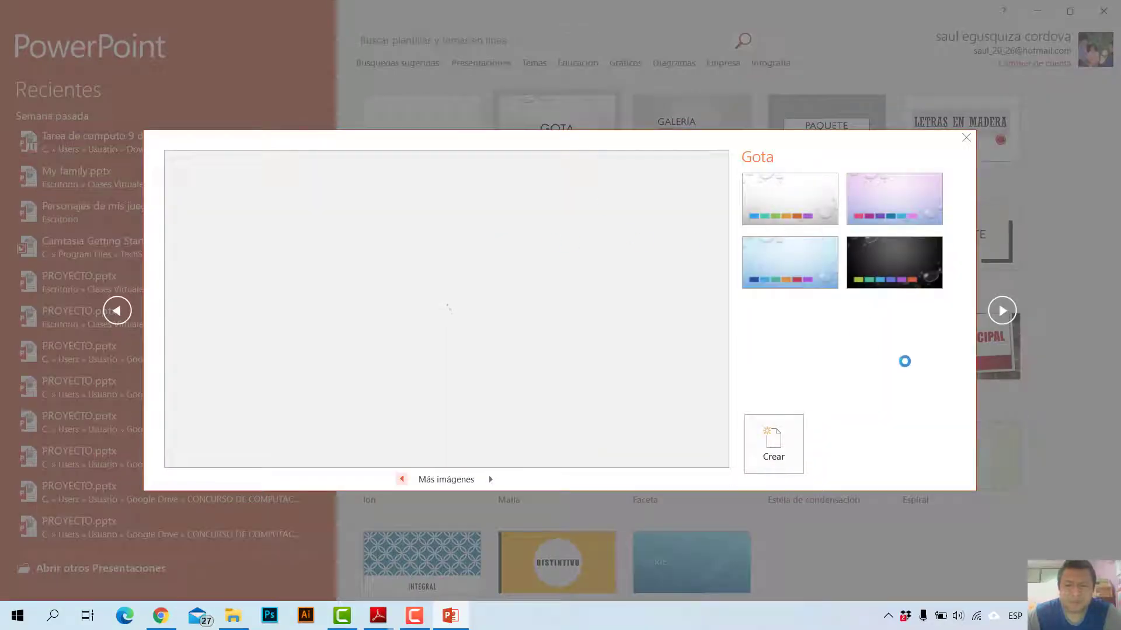
double_click(864, 209)
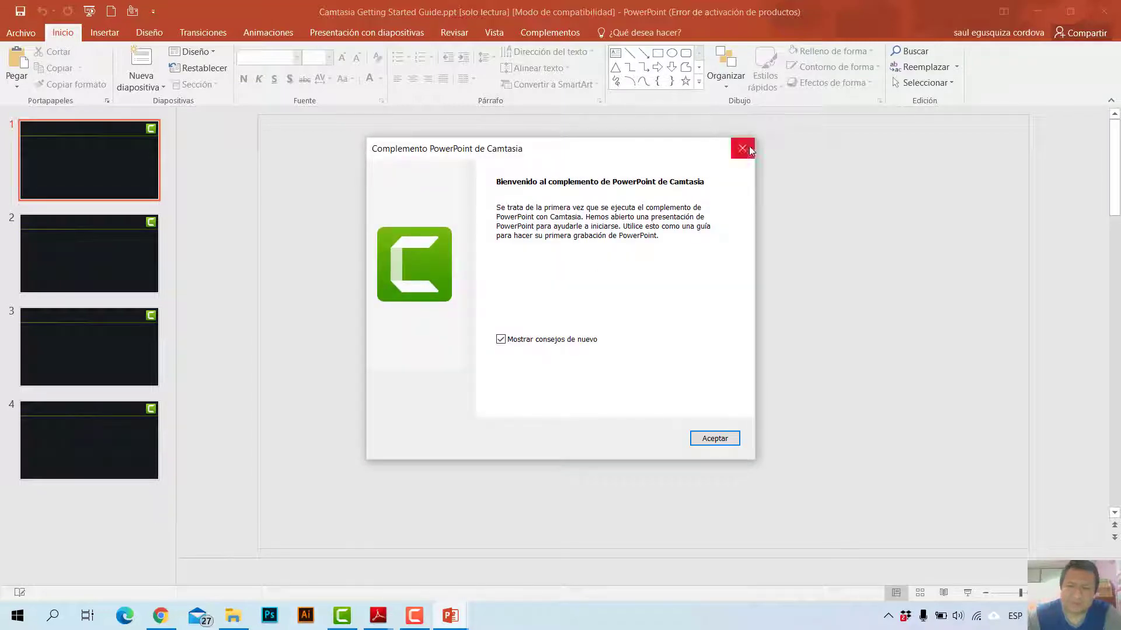
- Dismiss the Camtasia welcome message and delete the empty subtitle placeholder
click(741, 148)
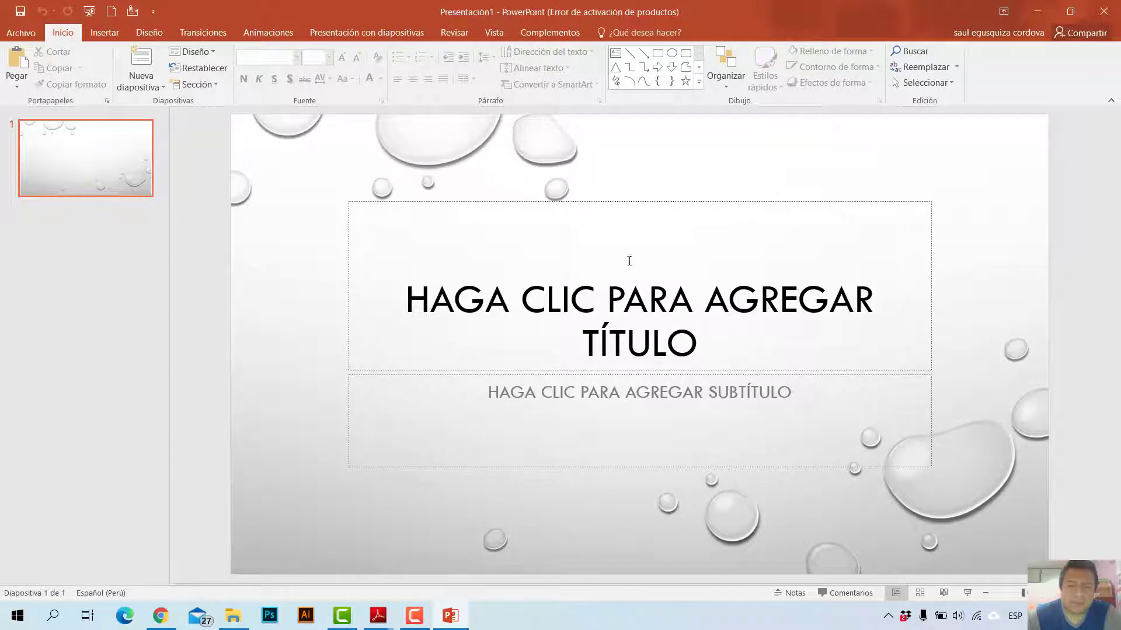
click(537, 272)
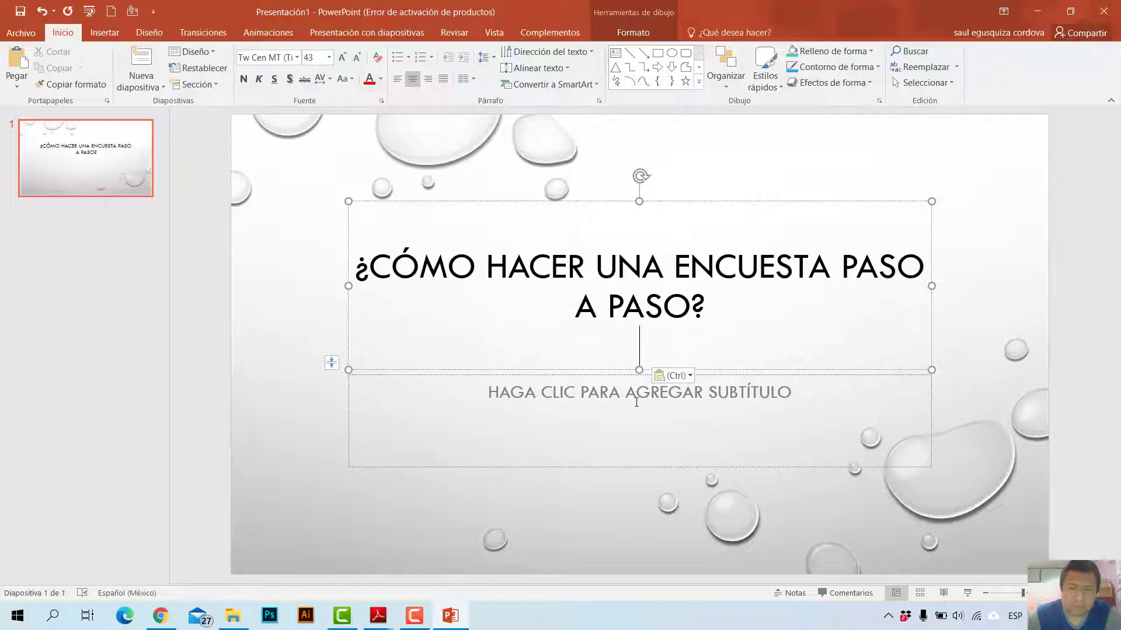
click(601, 452)
key(Escape)
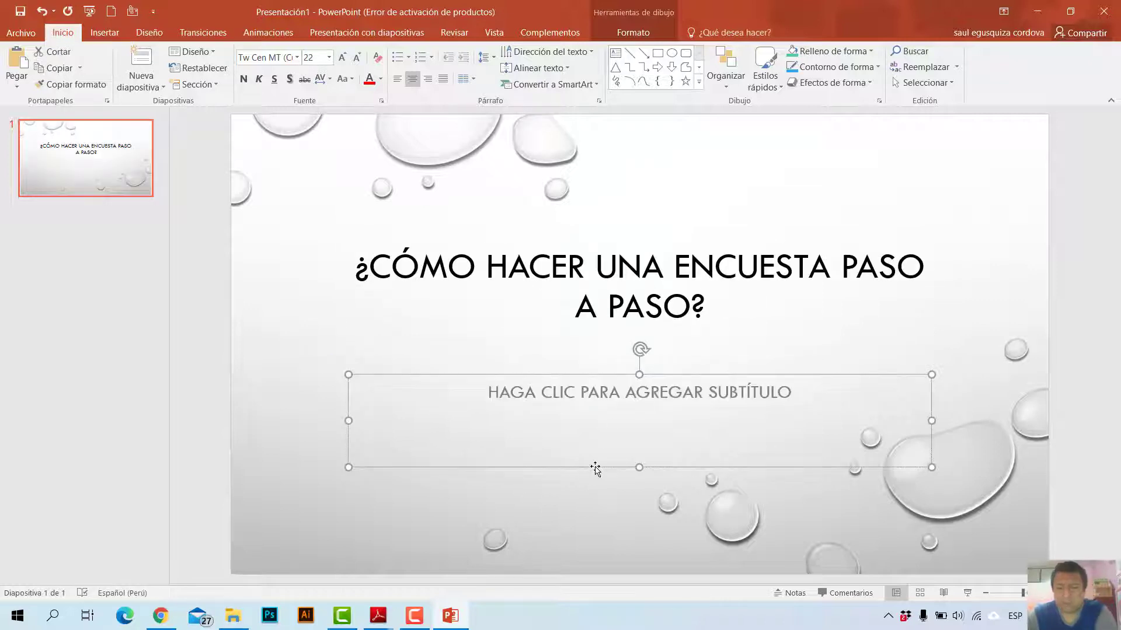
key(Delete)
- Enlarge the title '¿Cómo hacer una encuesta paso a paso?' to 60 pt and stretch its box
click(737, 364)
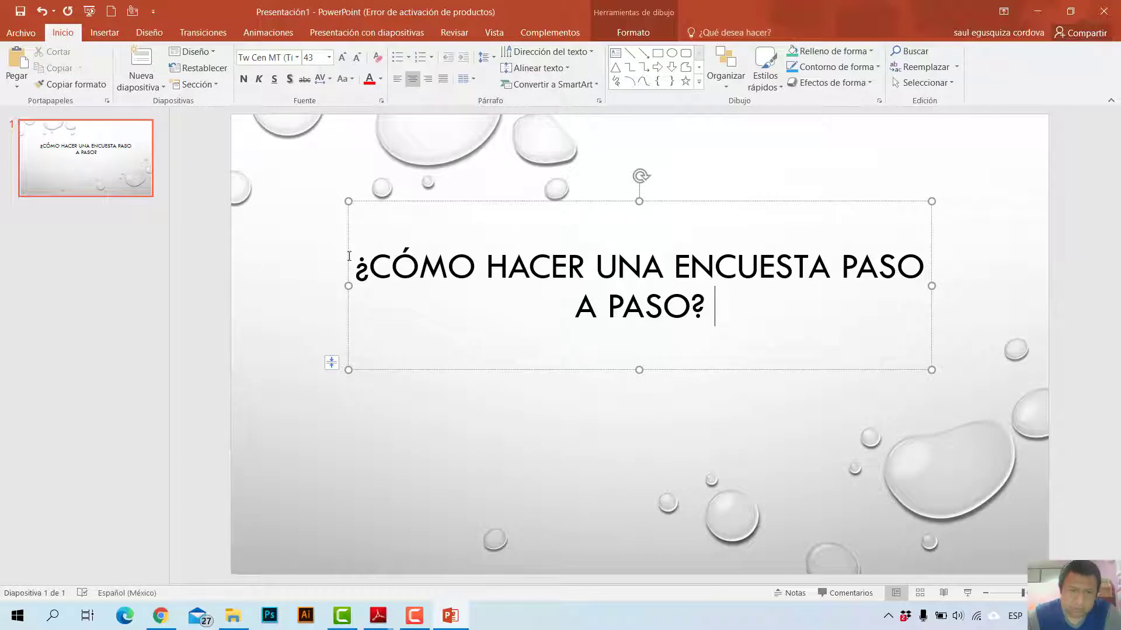
key(ctrl+a)
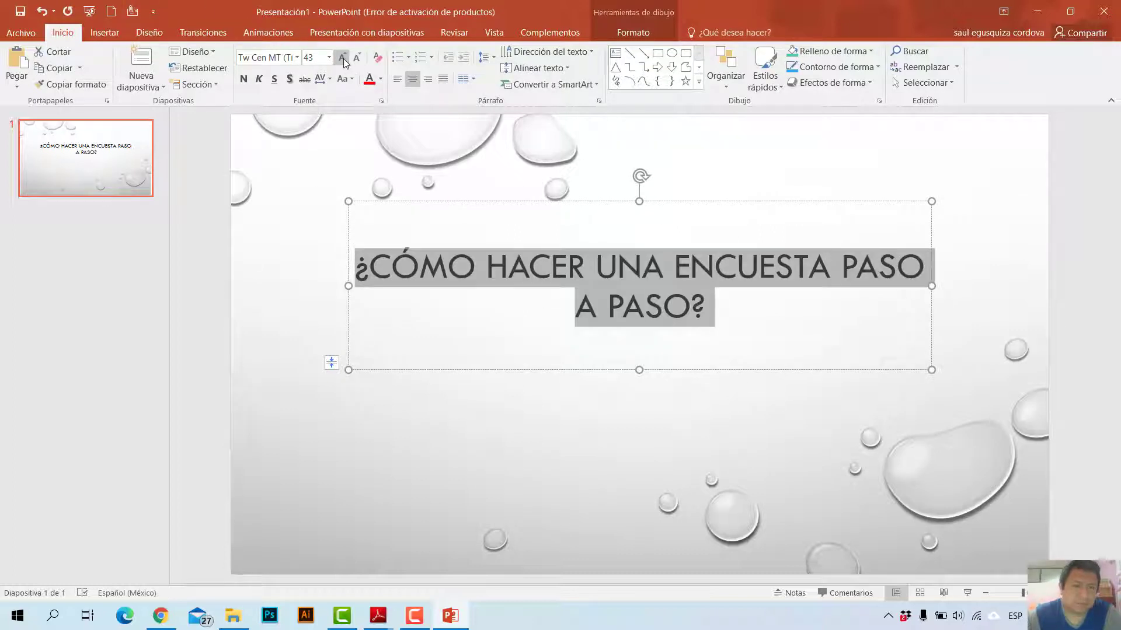
click(342, 58)
click(342, 57)
click(342, 57)
click(342, 57)
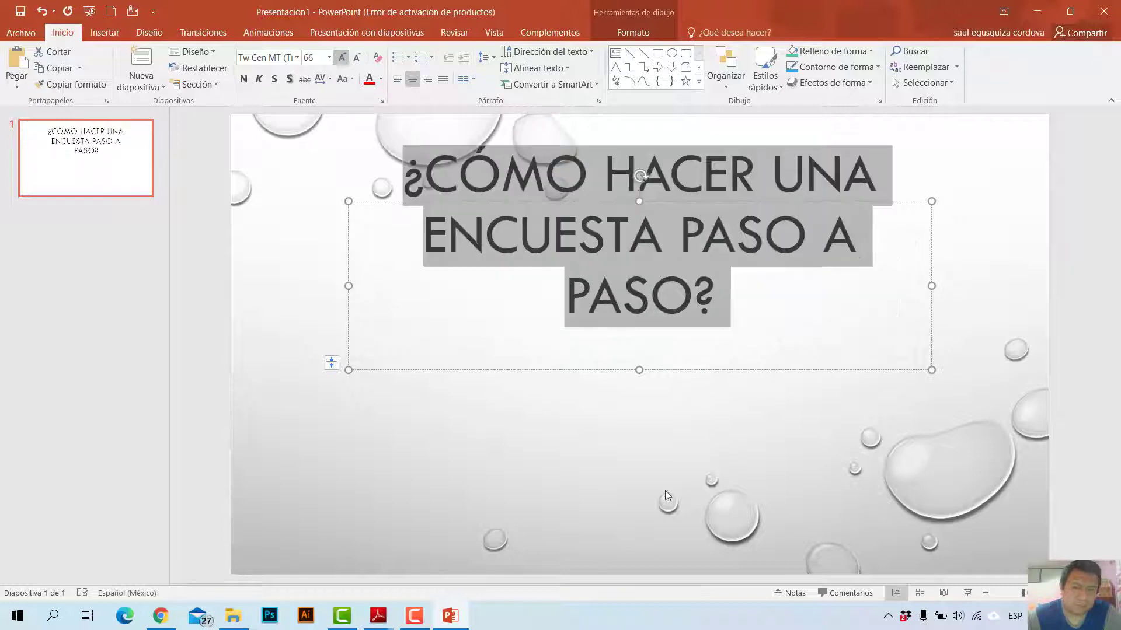
click(639, 370)
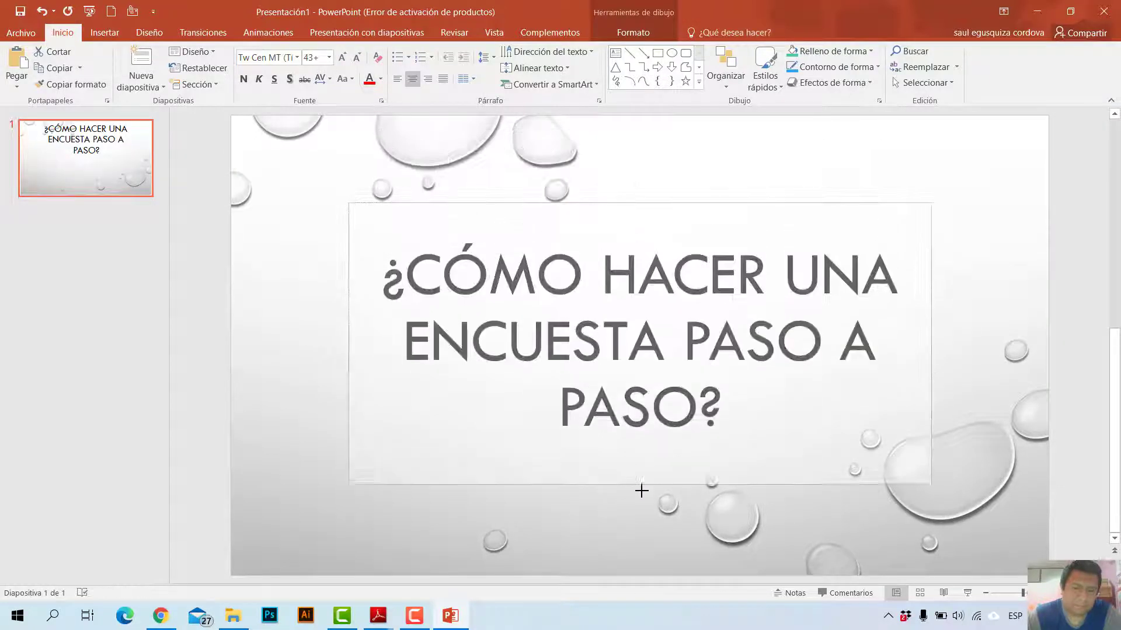
drag(632, 437, 644, 526)
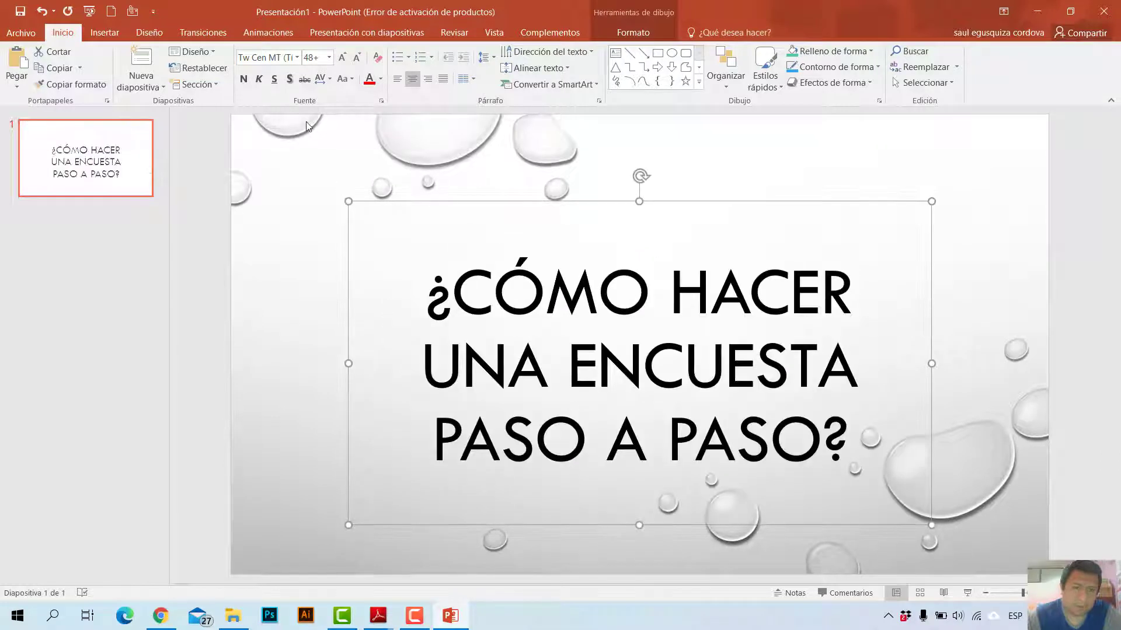
click(342, 57)
click(346, 58)
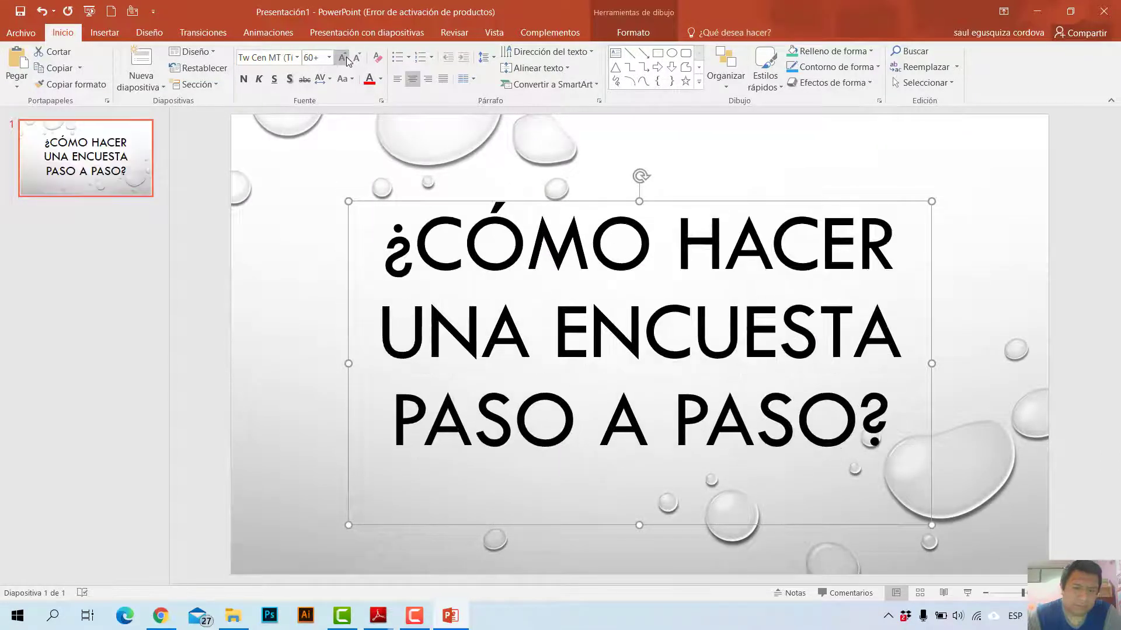
click(957, 257)
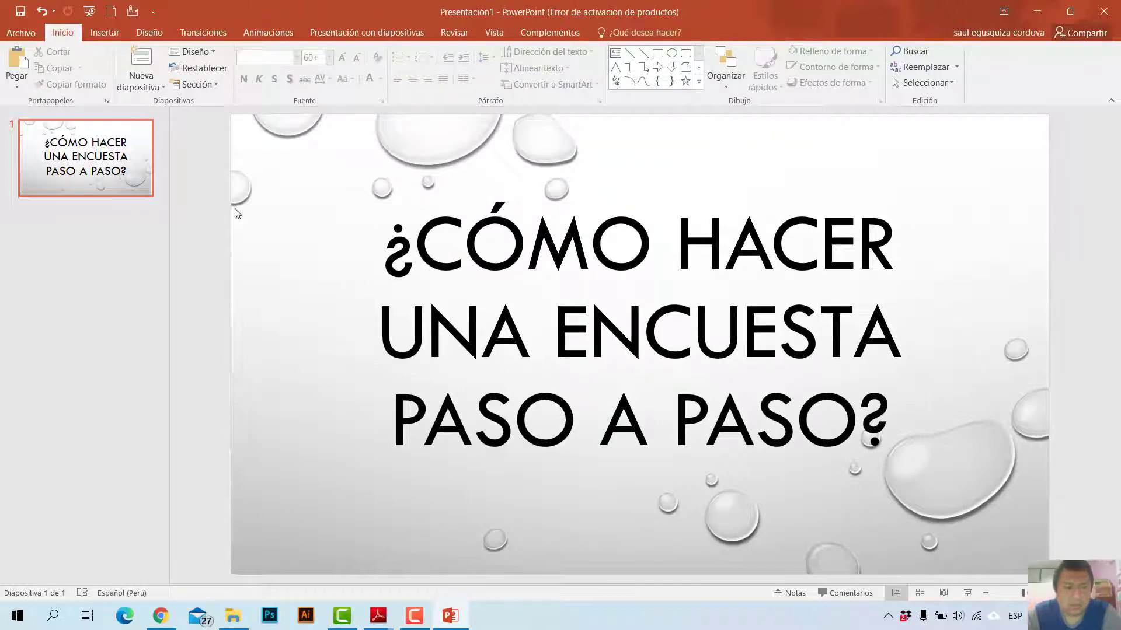
- Add a blank second slide after slide 1
click(156, 187)
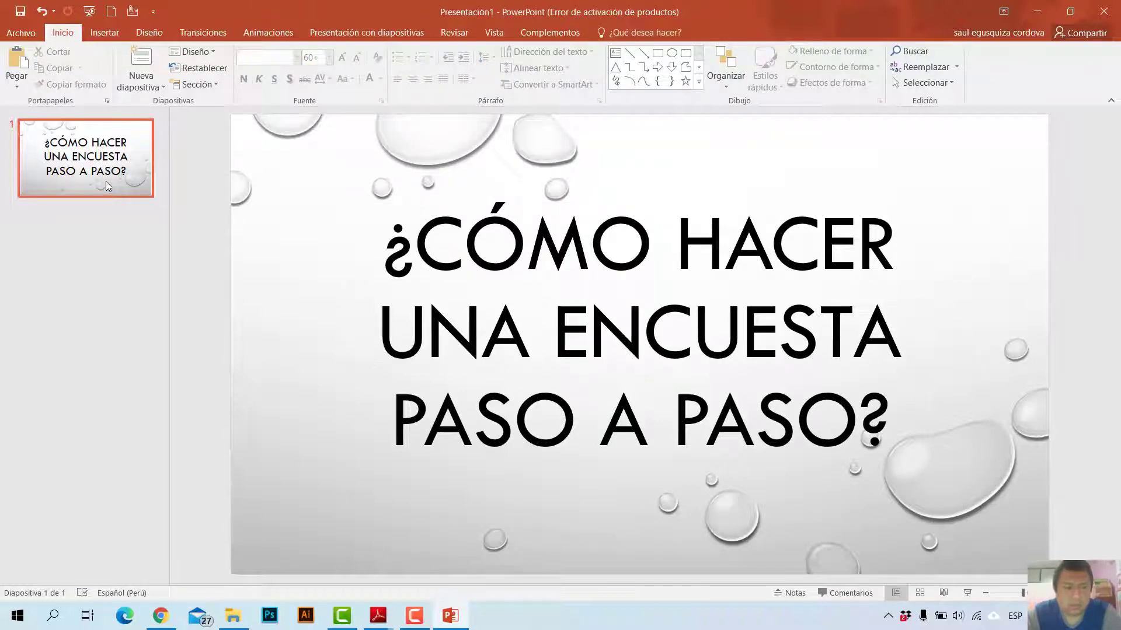
click(151, 88)
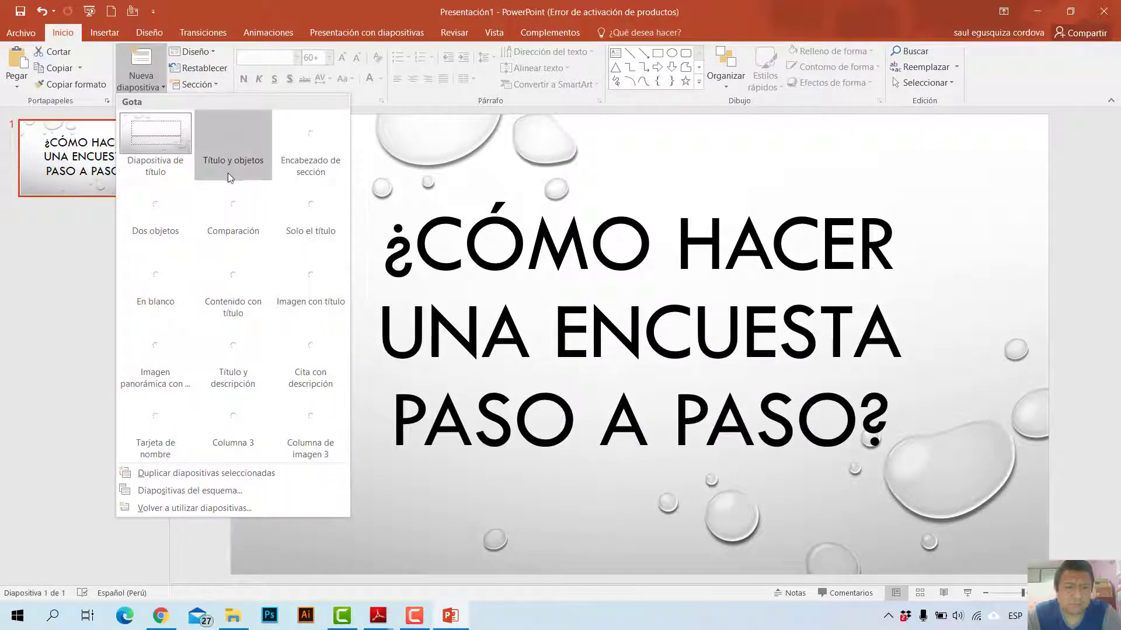
click(164, 278)
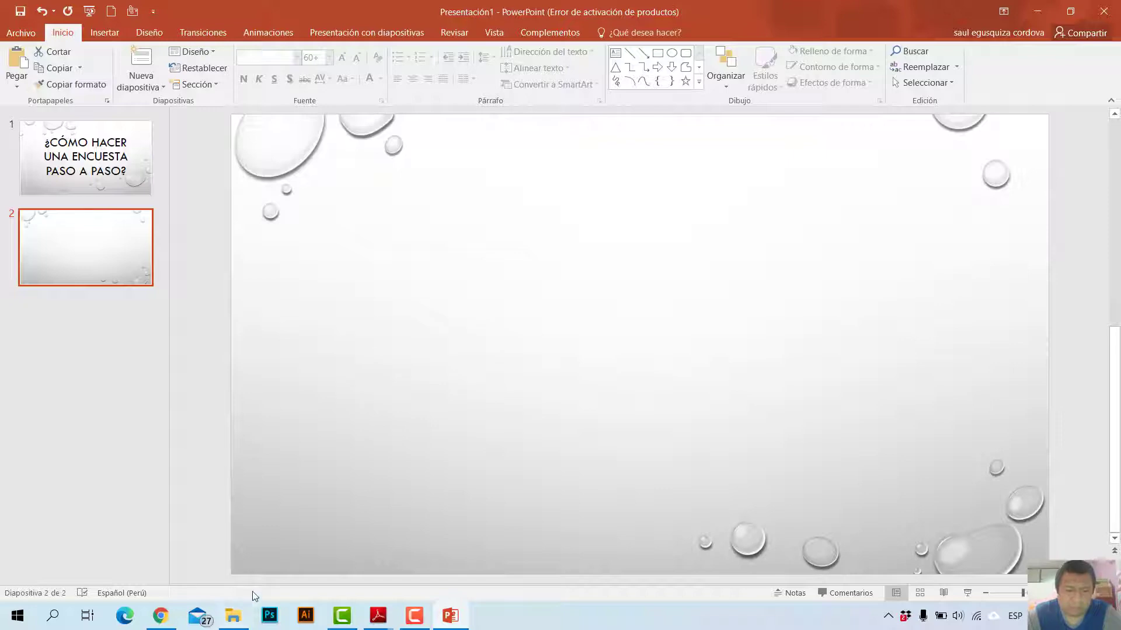
- Switch to the 1er año unidad 7- TEXTO.pdf worksheet and scroll toward page 94
click(378, 615)
click(444, 563)
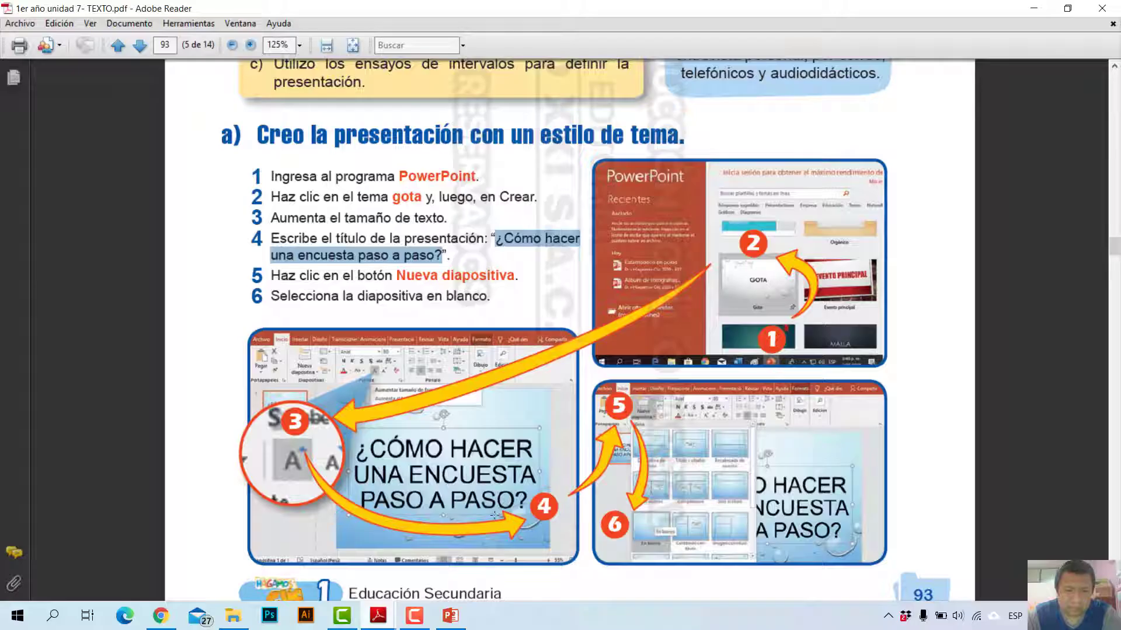
scroll(642, 328, down, 2)
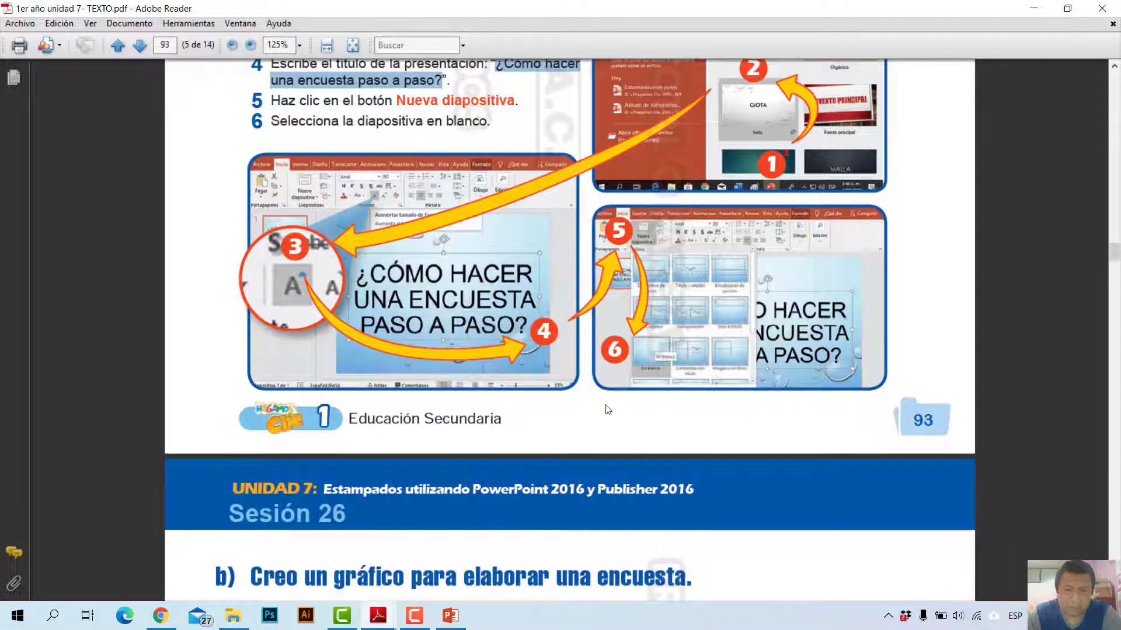
scroll(605, 408, down, 2)
scroll(533, 332, down, 5)
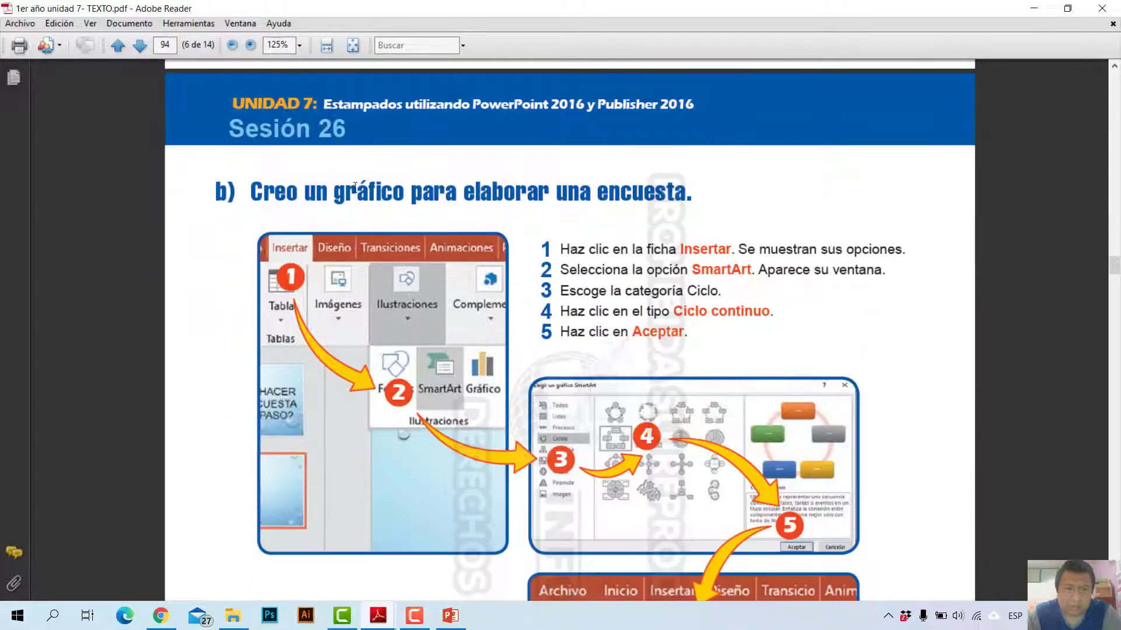
scroll(354, 187, down, 1)
scroll(639, 183, down, 3)
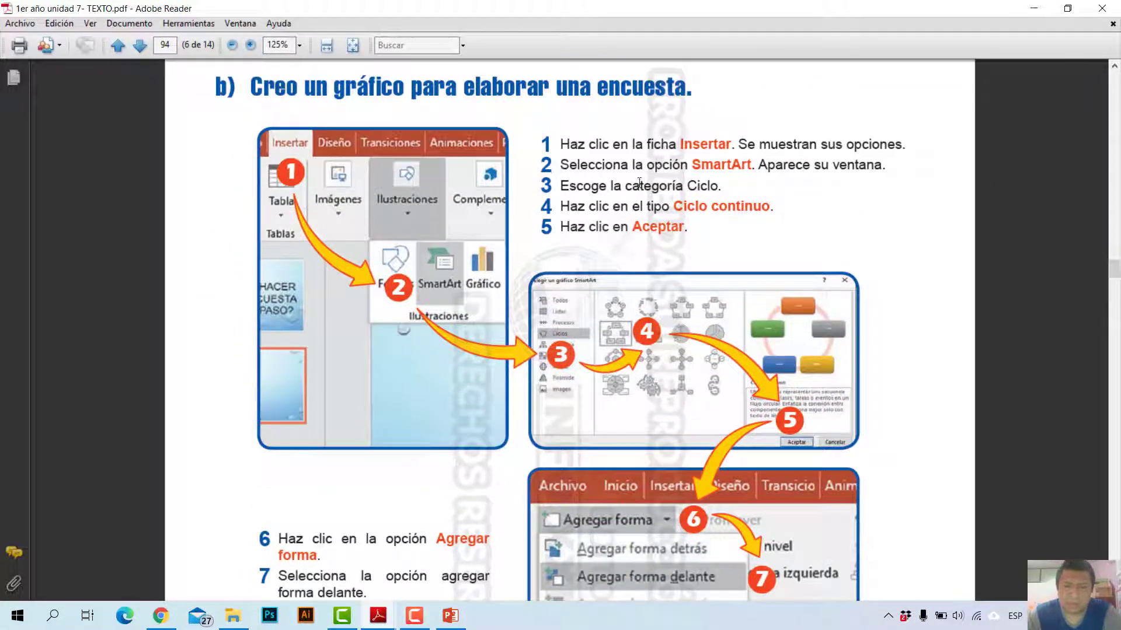
scroll(806, 251, down, 2)
scroll(628, 192, up, 2)
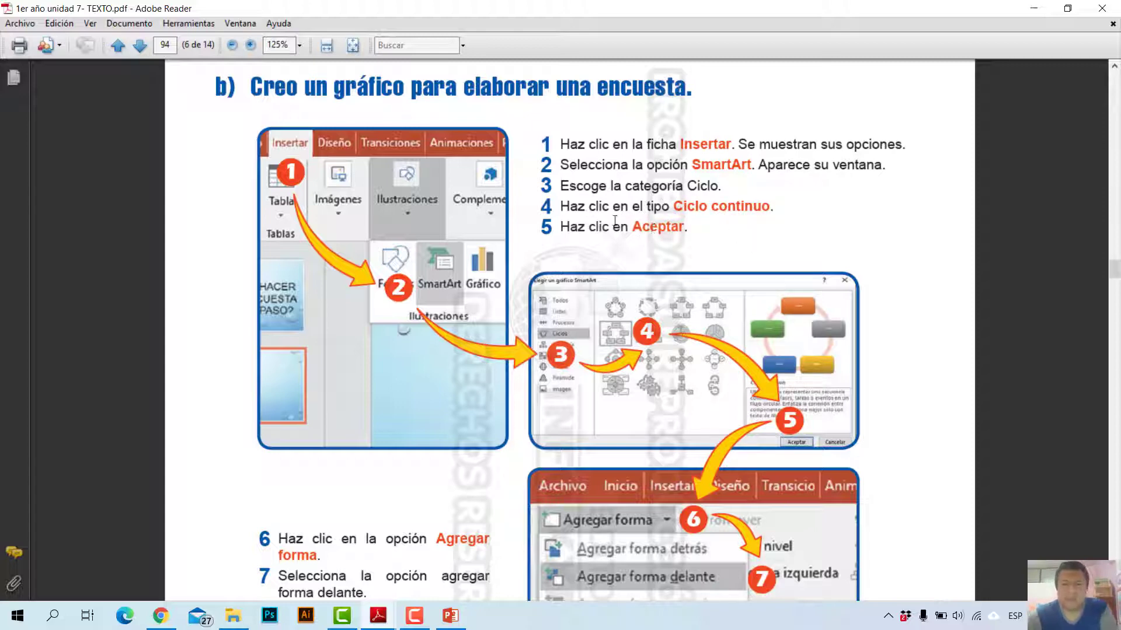
- Read page 94's eight-step survey cycle SmartArt instructions, then return to PowerPoint
scroll(607, 184, down, 3)
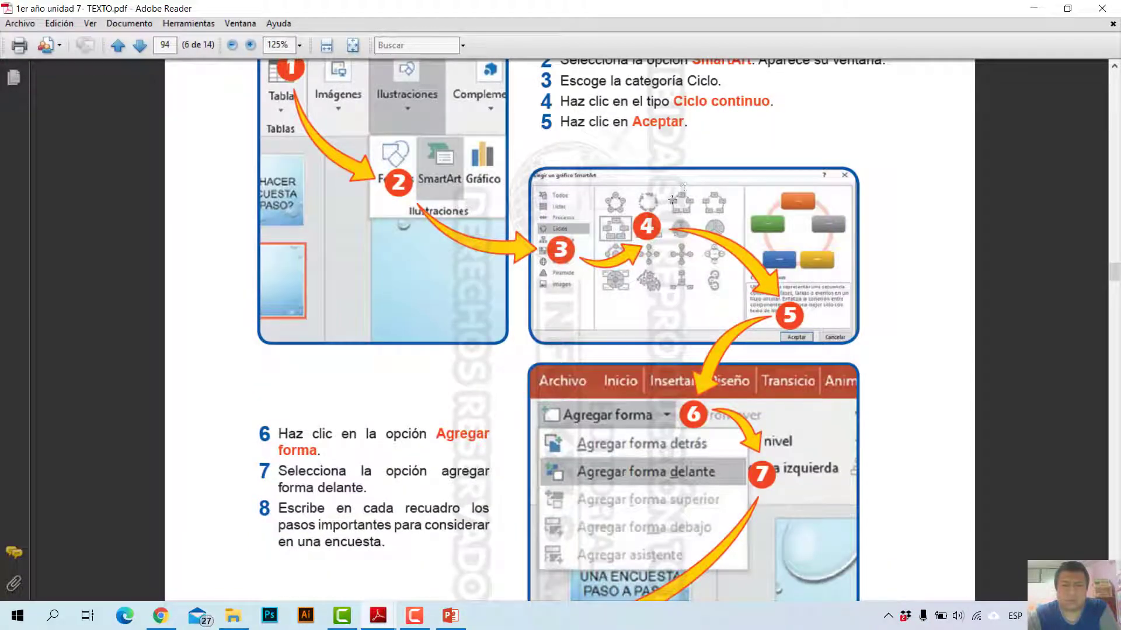
scroll(763, 415, down, 2)
scroll(672, 339, down, 2)
scroll(582, 257, down, 3)
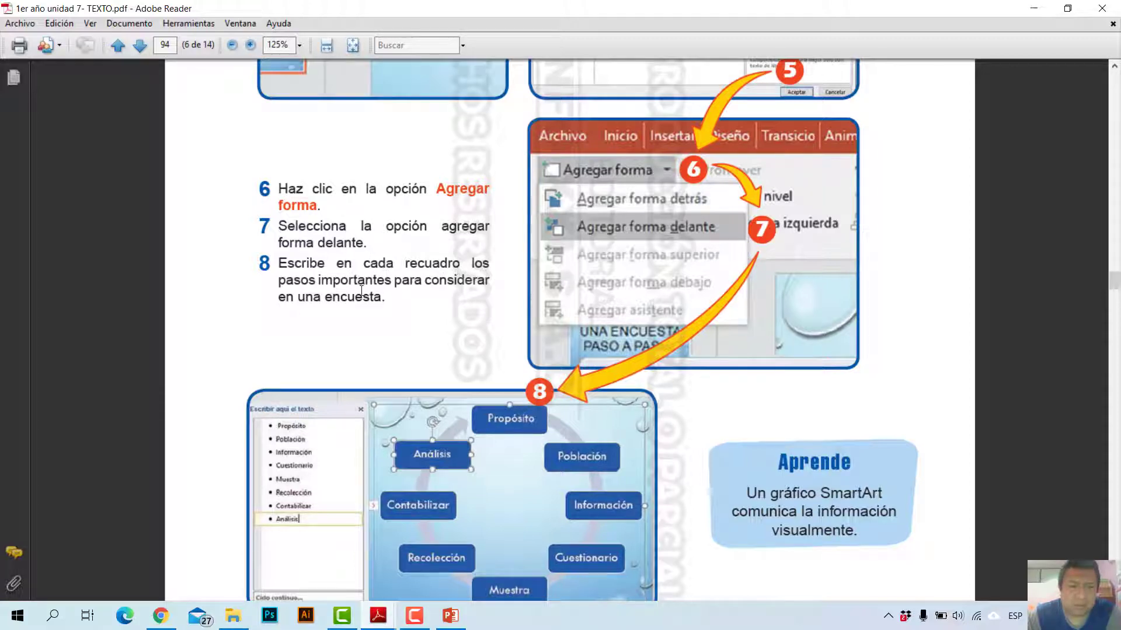
scroll(349, 310, down, 3)
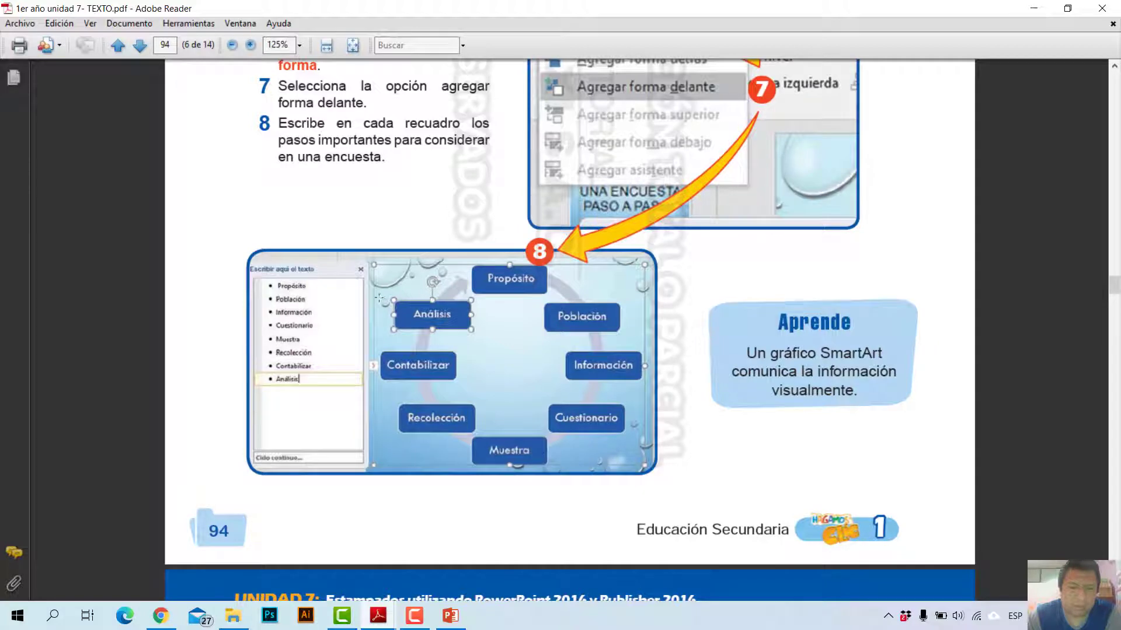
scroll(761, 306, up, 2)
scroll(753, 279, up, 2)
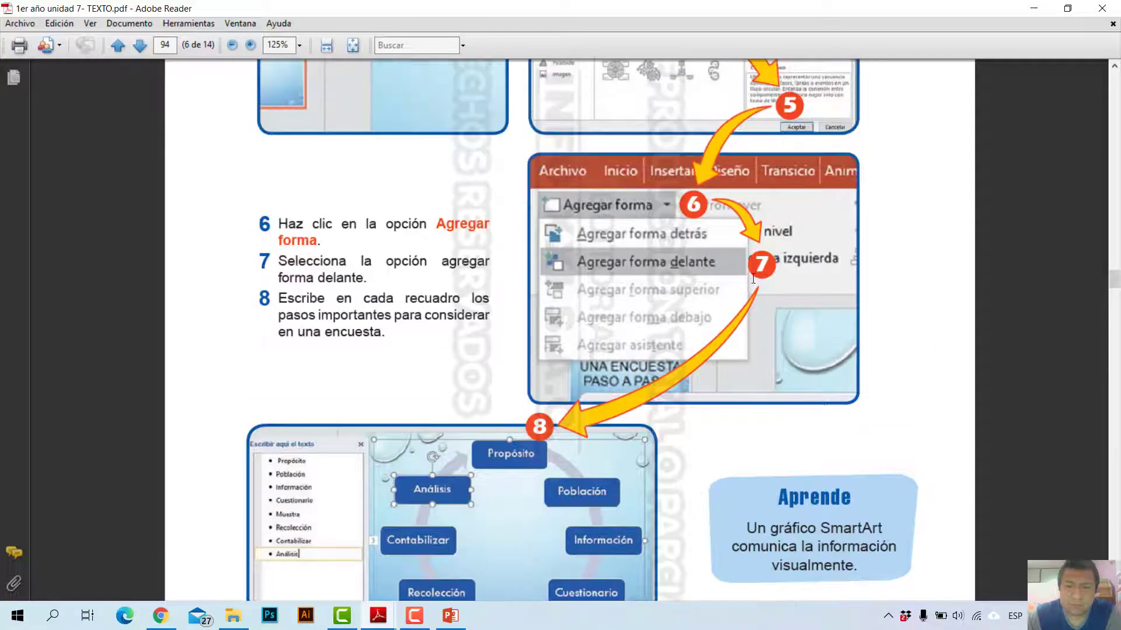
scroll(749, 276, up, 1)
scroll(708, 314, down, 1)
scroll(642, 292, down, 1)
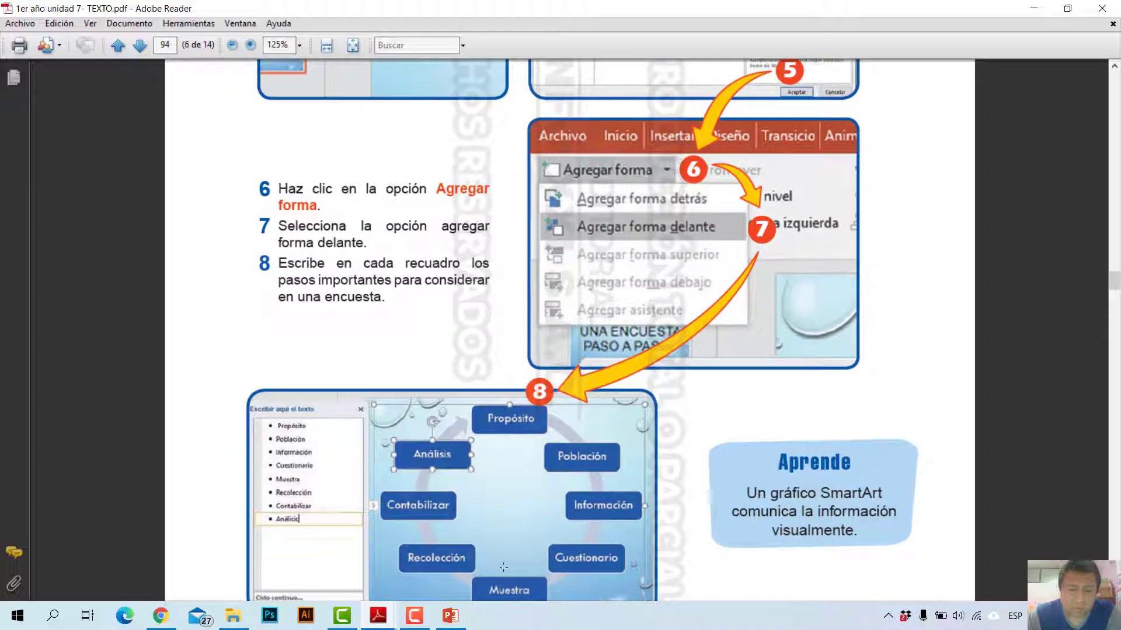
click(458, 618)
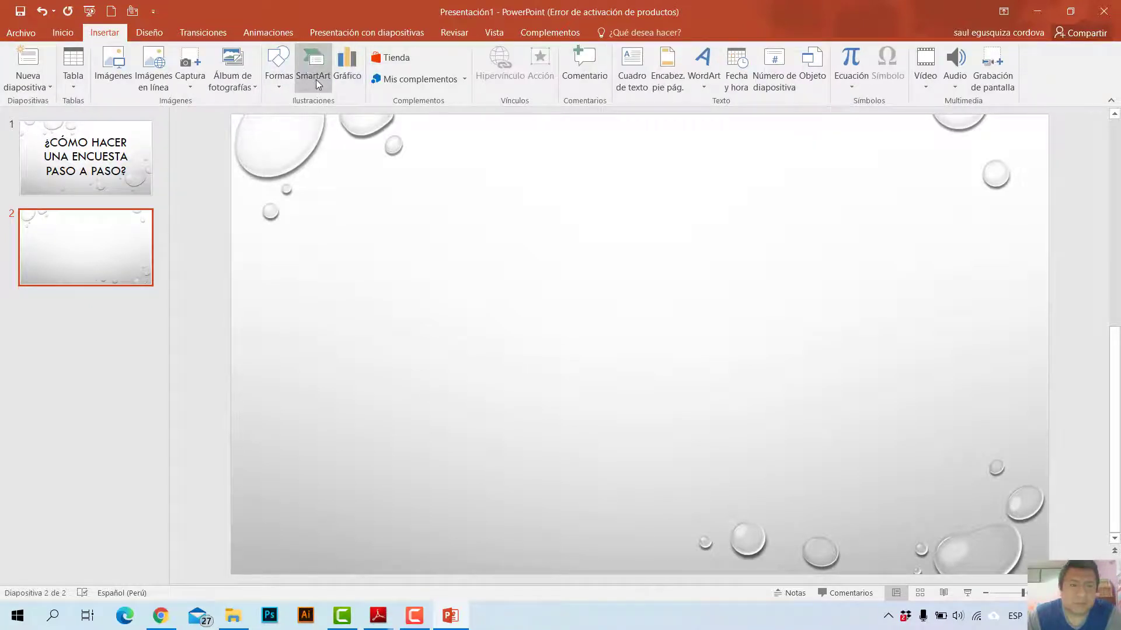
- Insert a Ciclo continuo SmartArt on slide 2 after checking the worksheet, and open its text pane
click(315, 70)
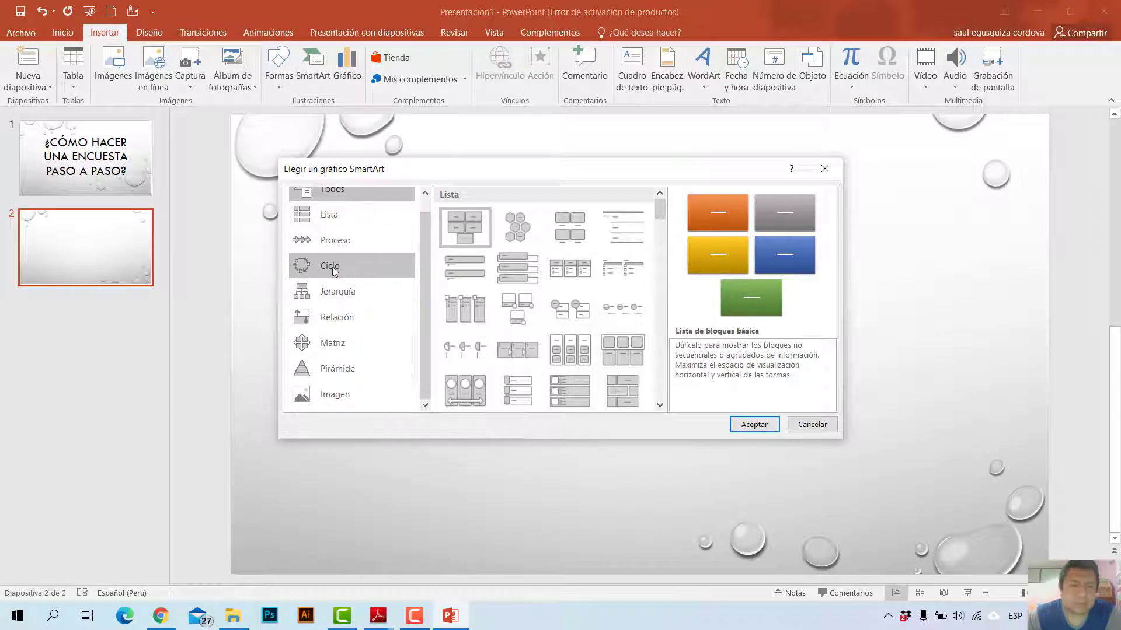
click(339, 283)
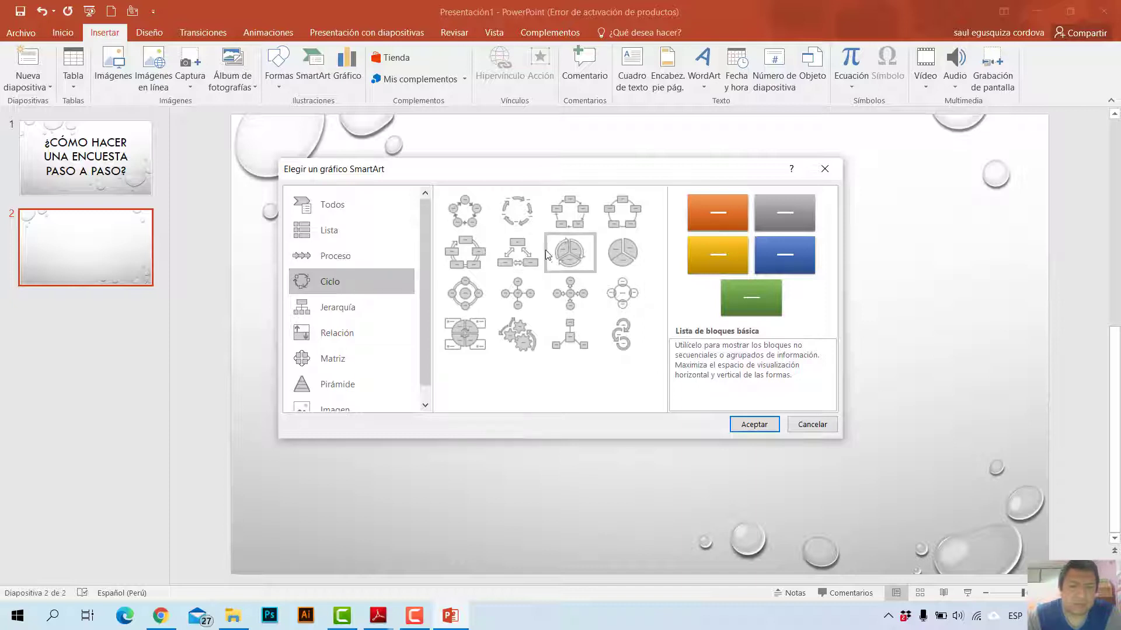
click(630, 207)
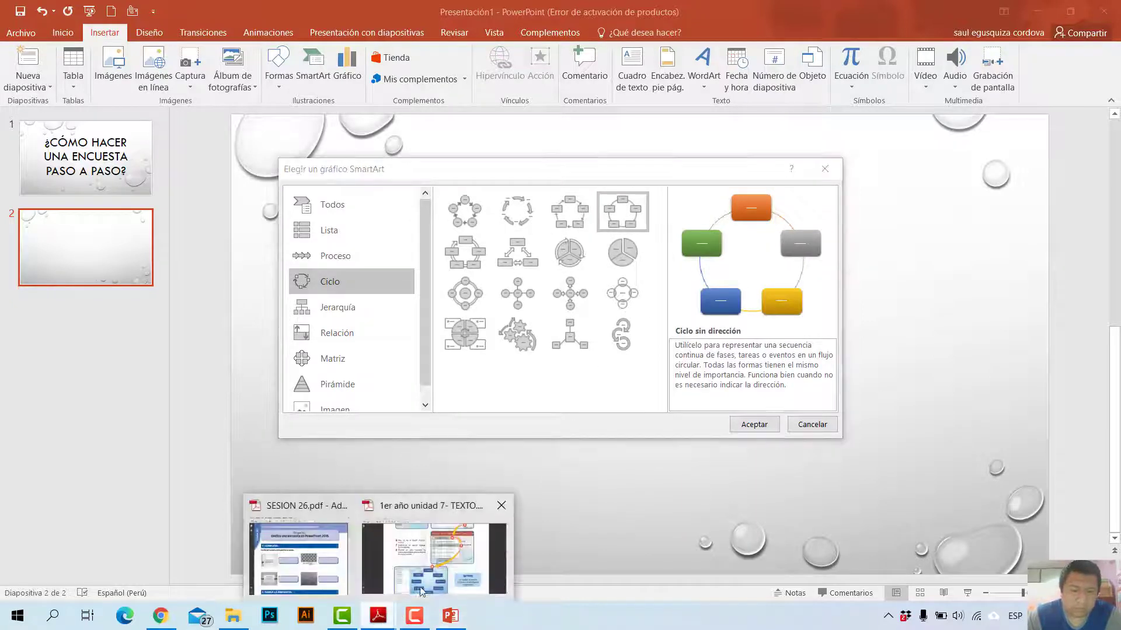
mouse_move(377, 615)
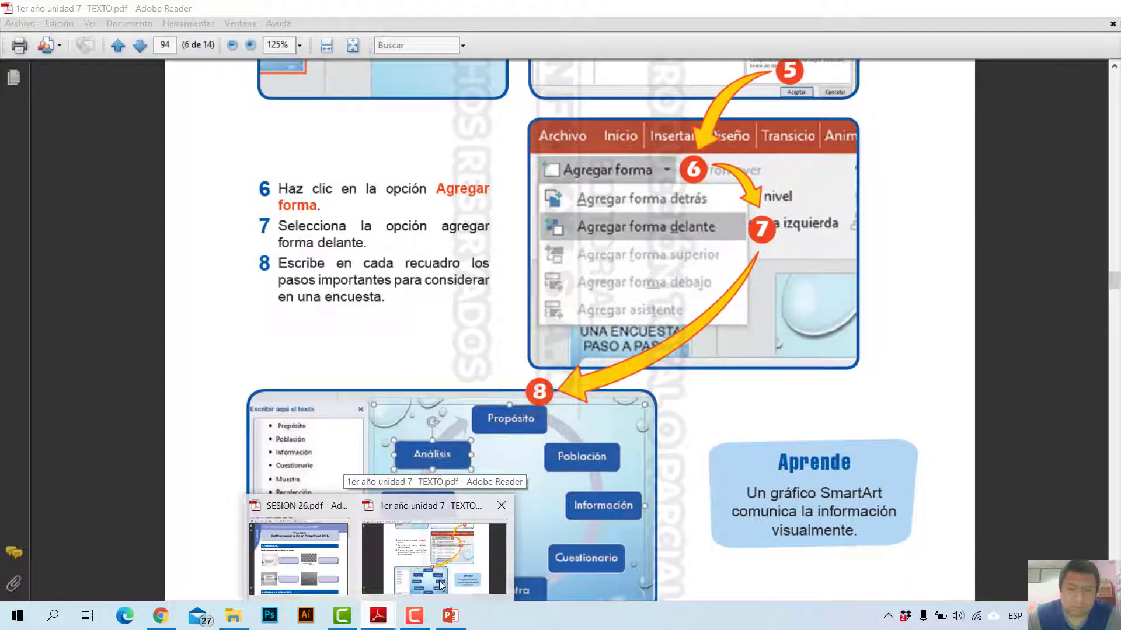
click(441, 586)
scroll(548, 298, up, 2)
scroll(548, 297, up, 2)
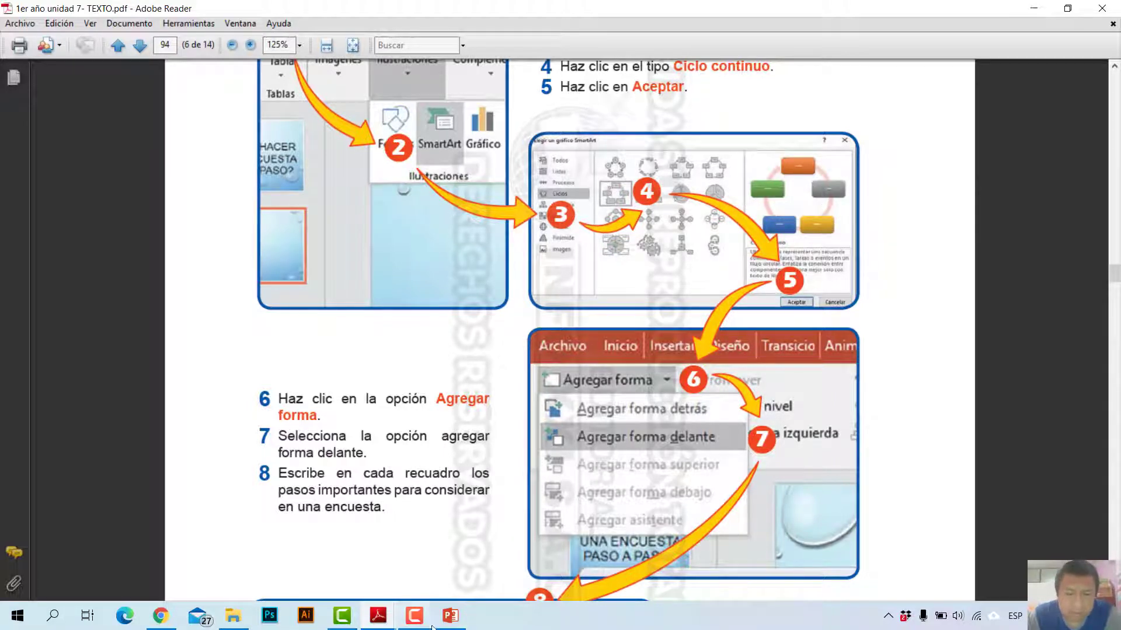
click(461, 614)
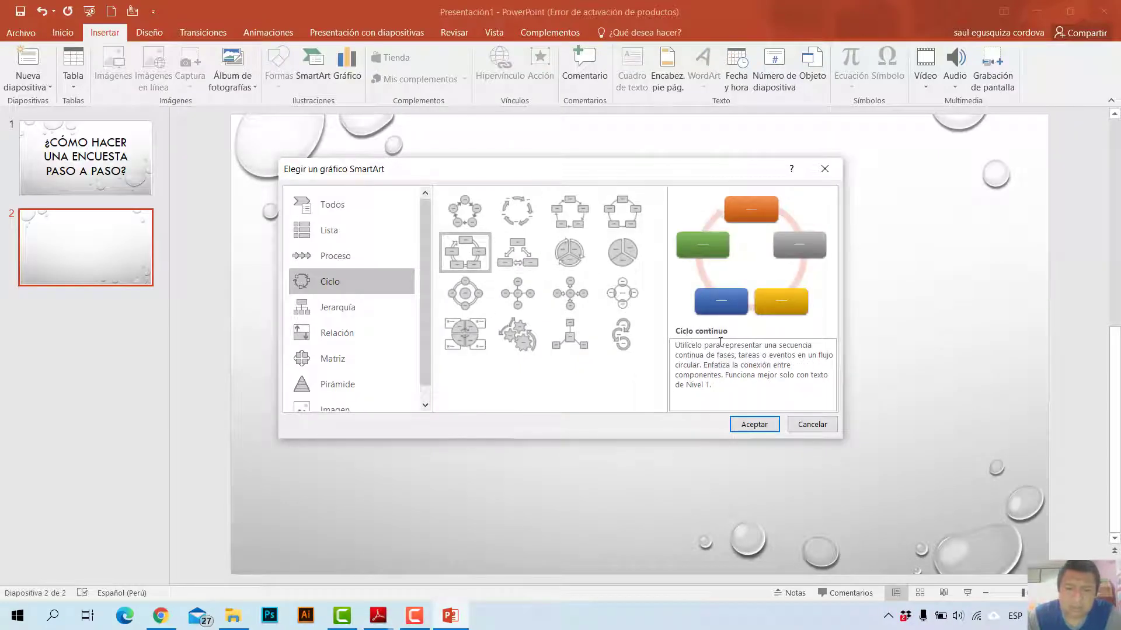
click(772, 425)
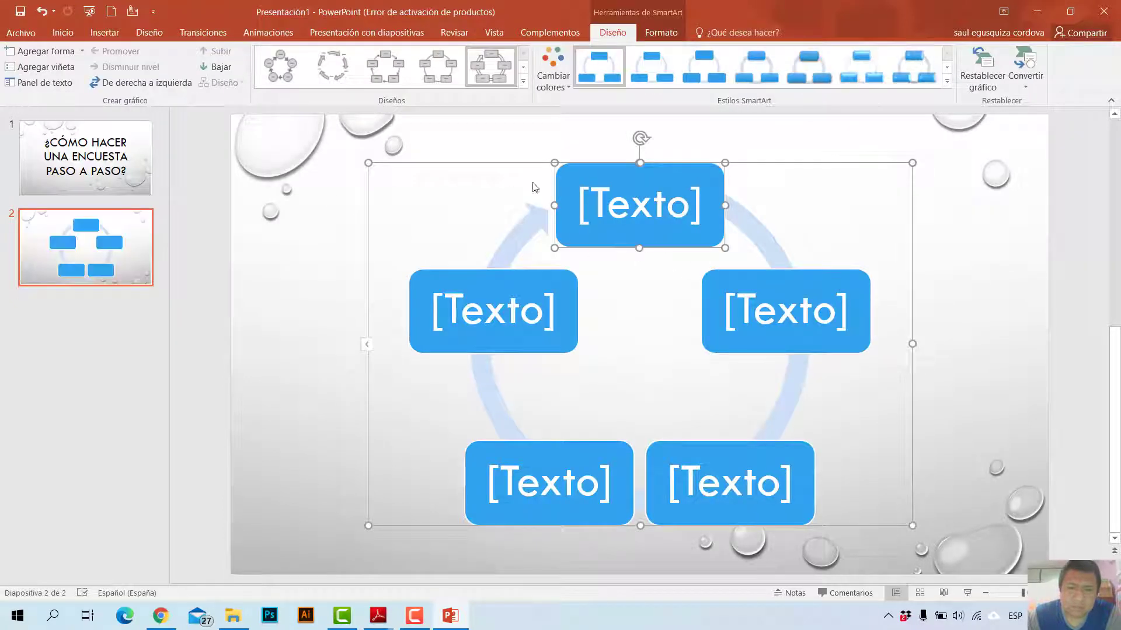
click(367, 346)
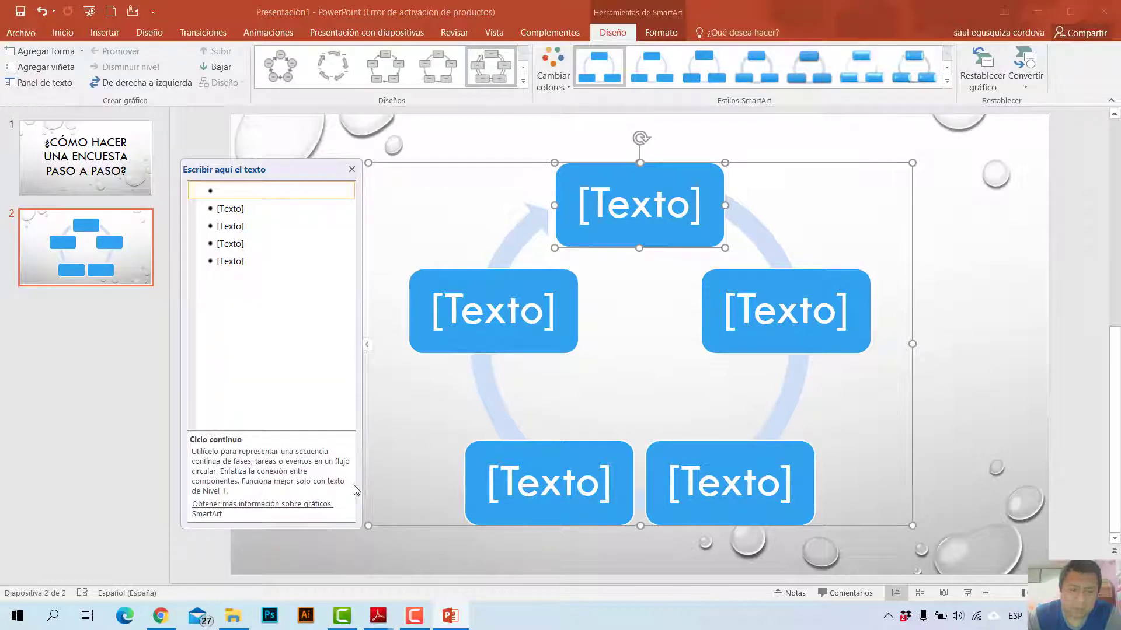
- Resize the PowerPoint window to check the worksheet's step list alongside it
click(1071, 11)
mouse_move(1062, 31)
mouse_down()
mouse_move(1025, 28)
mouse_move(1038, 32)
mouse_up()
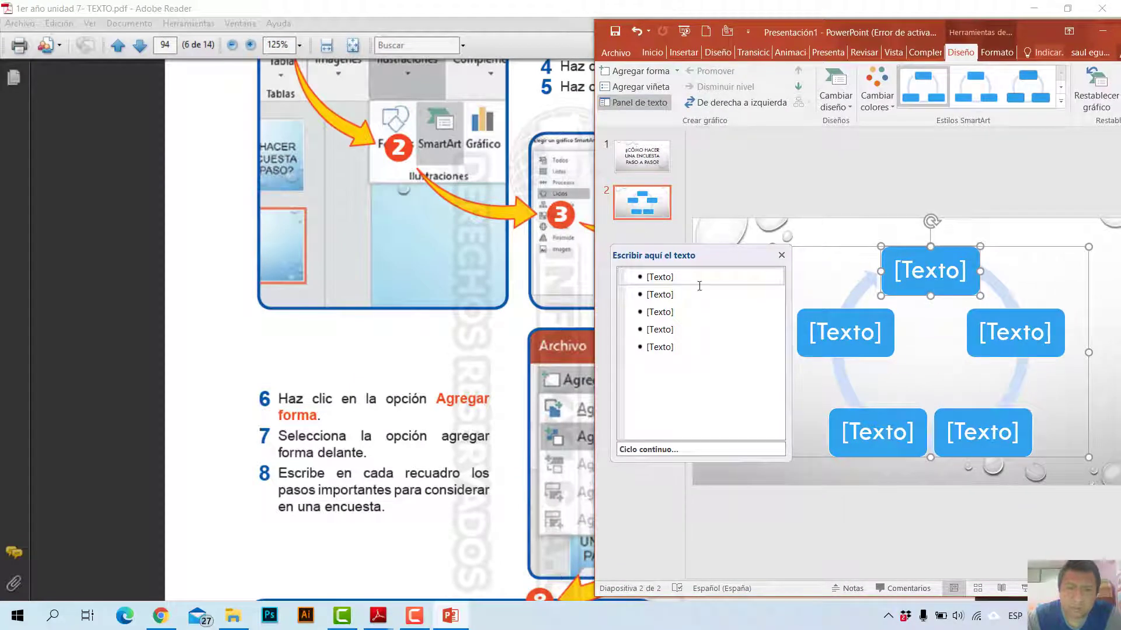
click(669, 287)
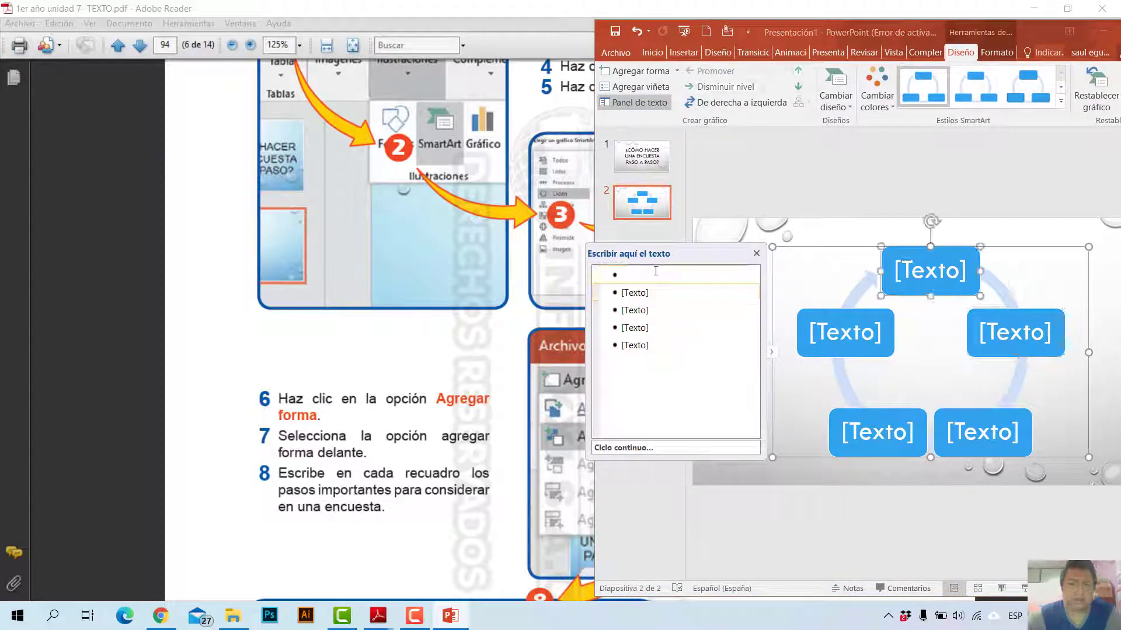
click(540, 7)
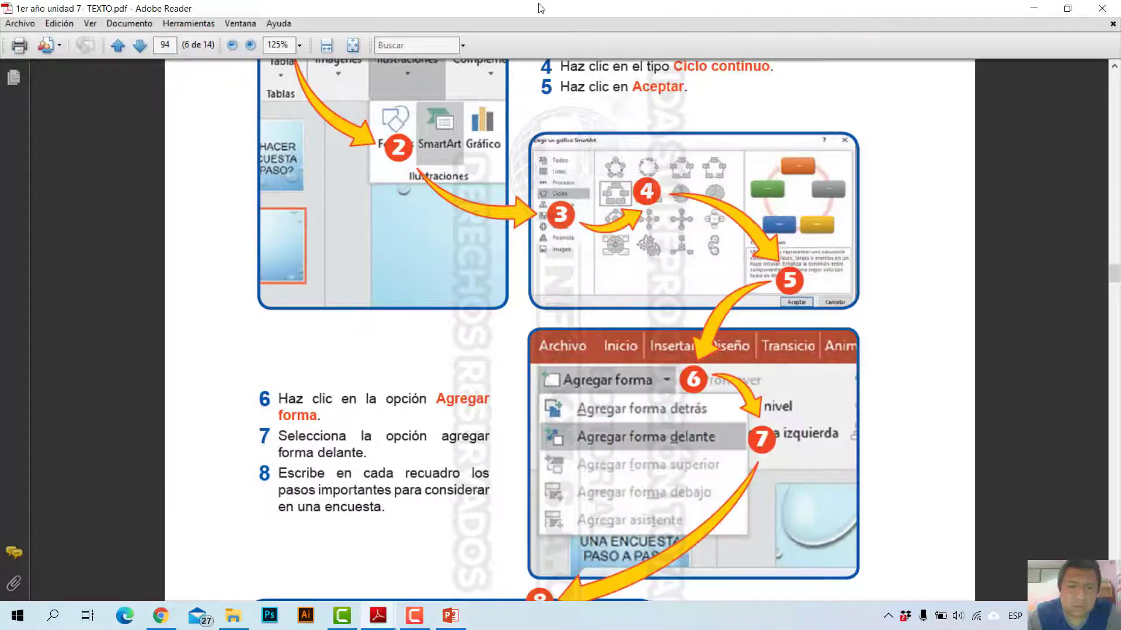
scroll(608, 154, down, 5)
scroll(608, 154, down, 3)
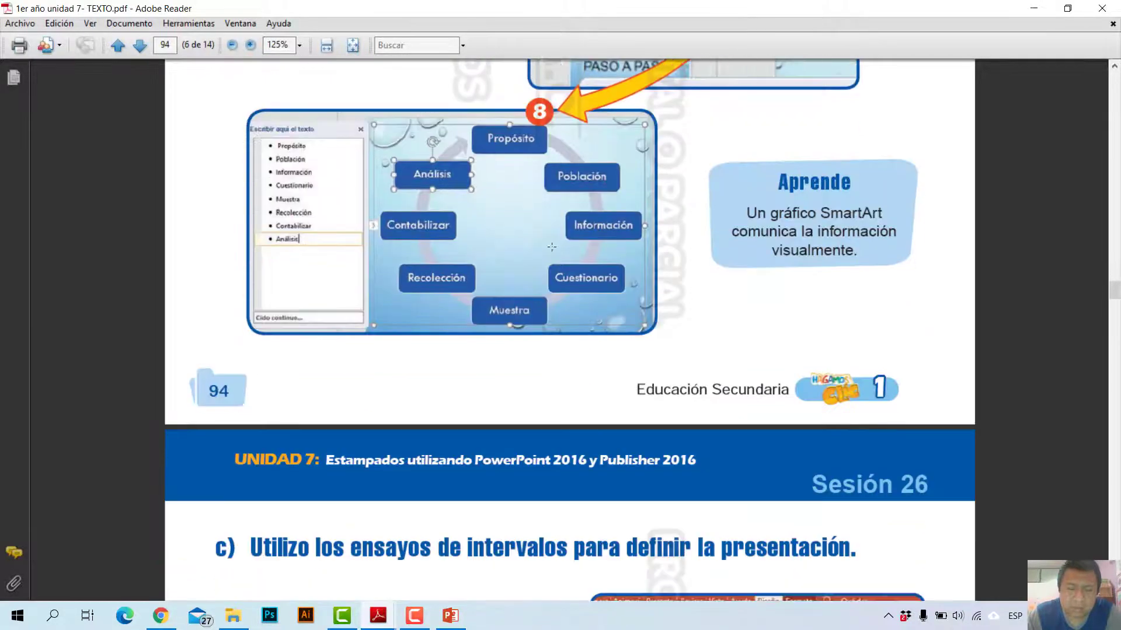
click(449, 616)
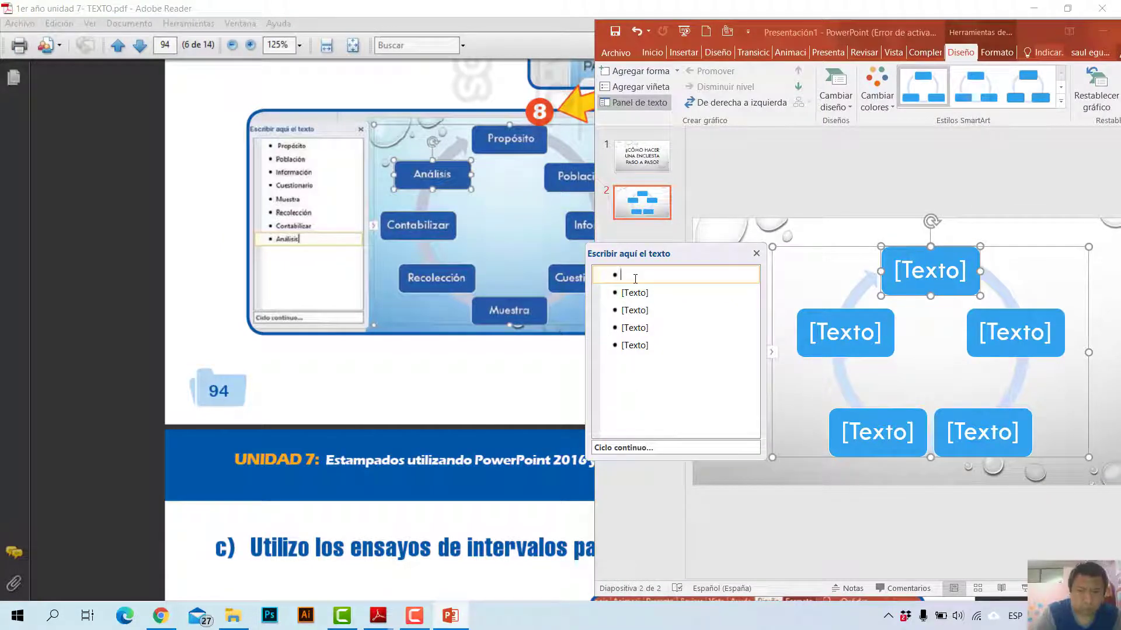
- Label the first three cycle steps Propósito, Población and Información
text(Proposit)
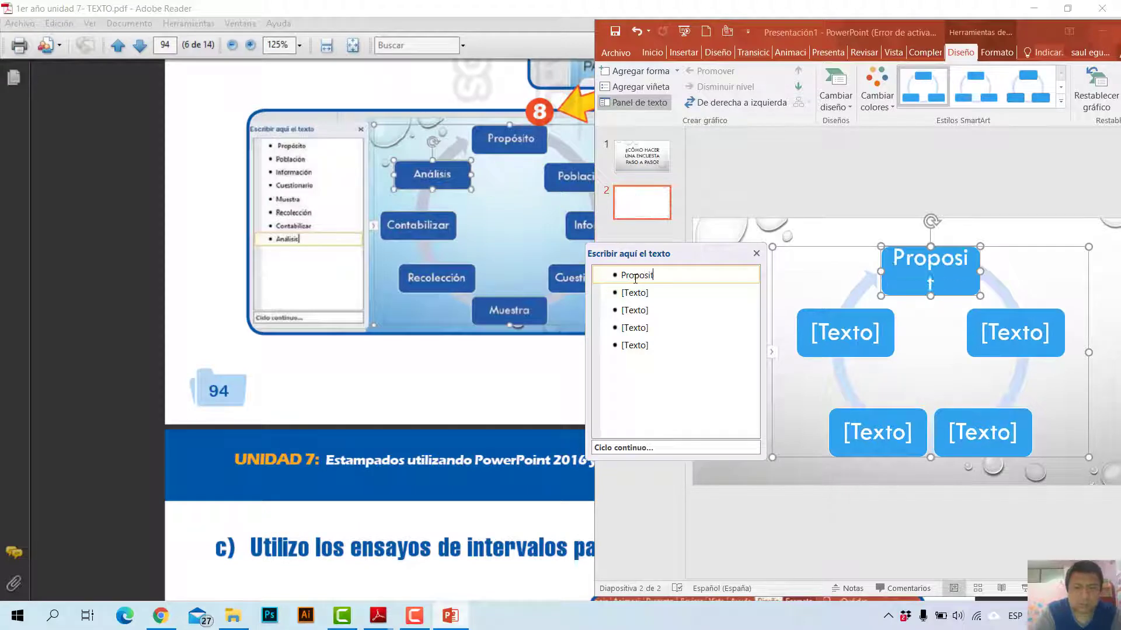
text(o)
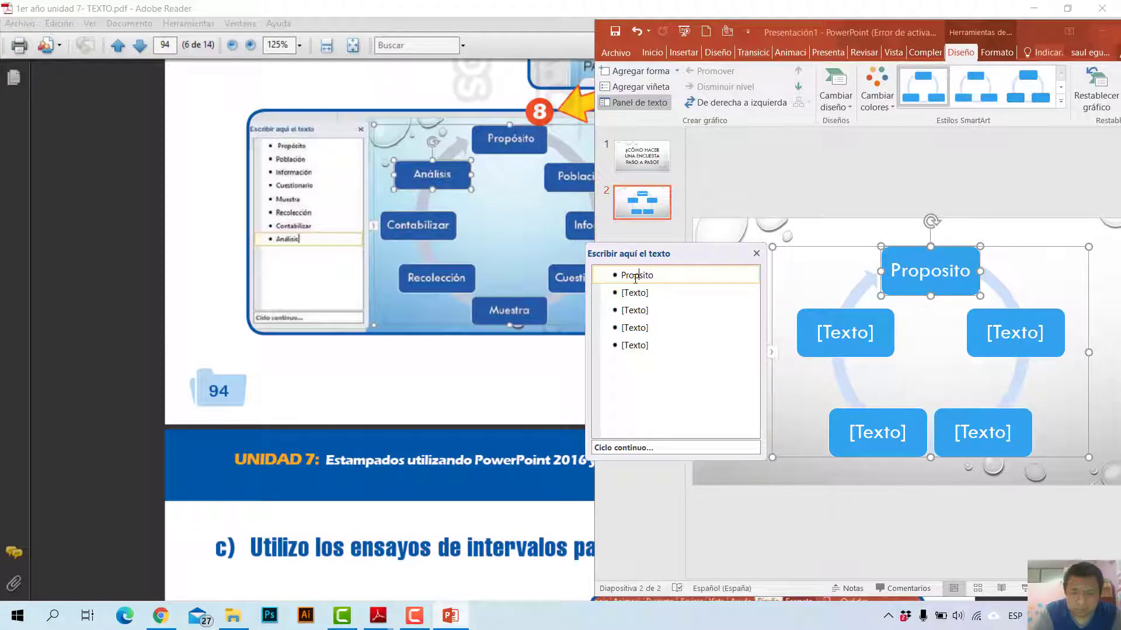
text(ó)
key(Down)
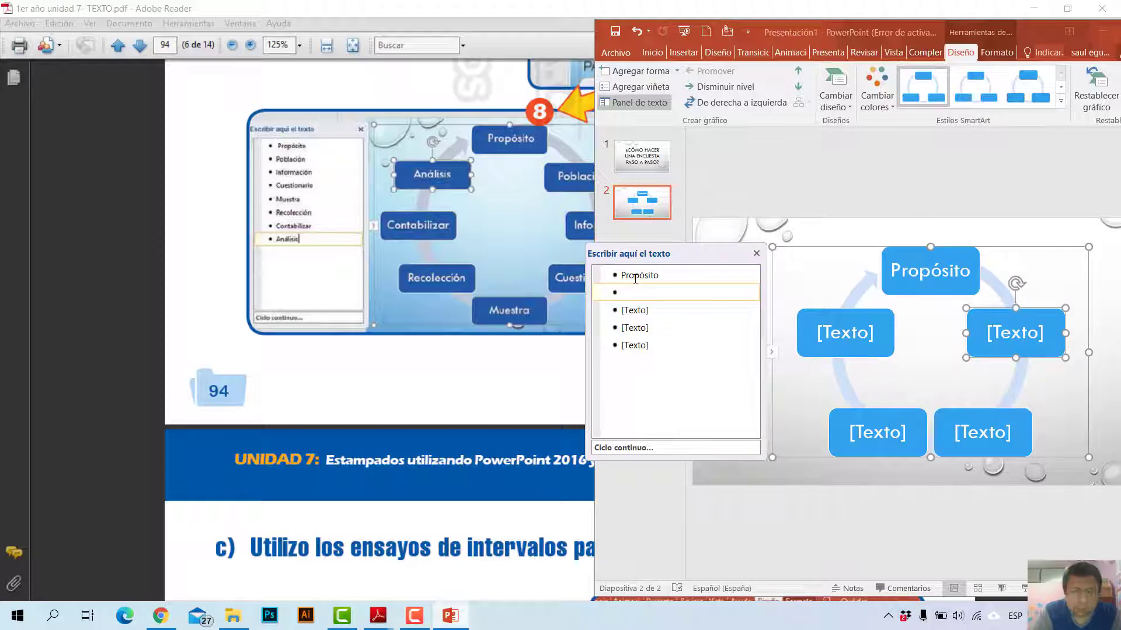
text(pósito)
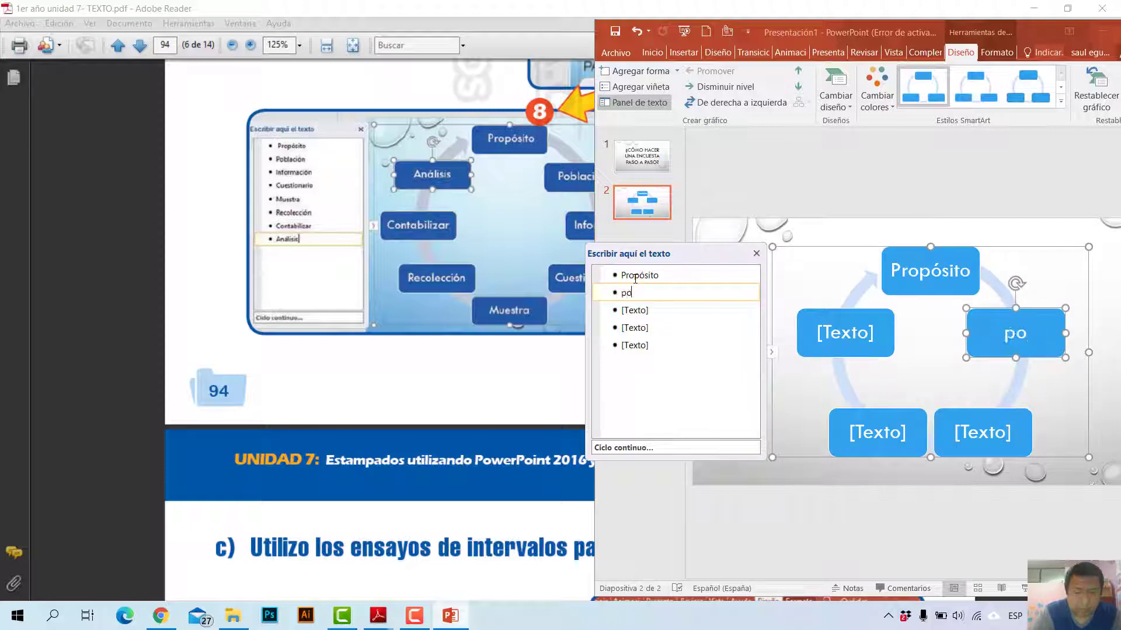
key(BackSpace)
key(BackSpace)
text(Pob)
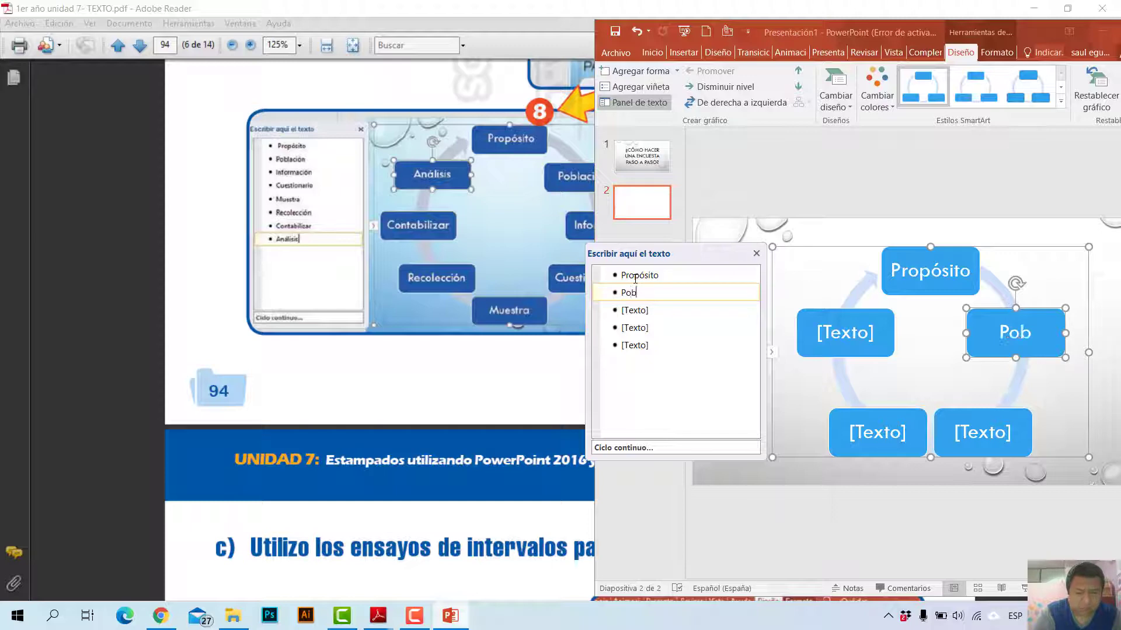
text(laci)
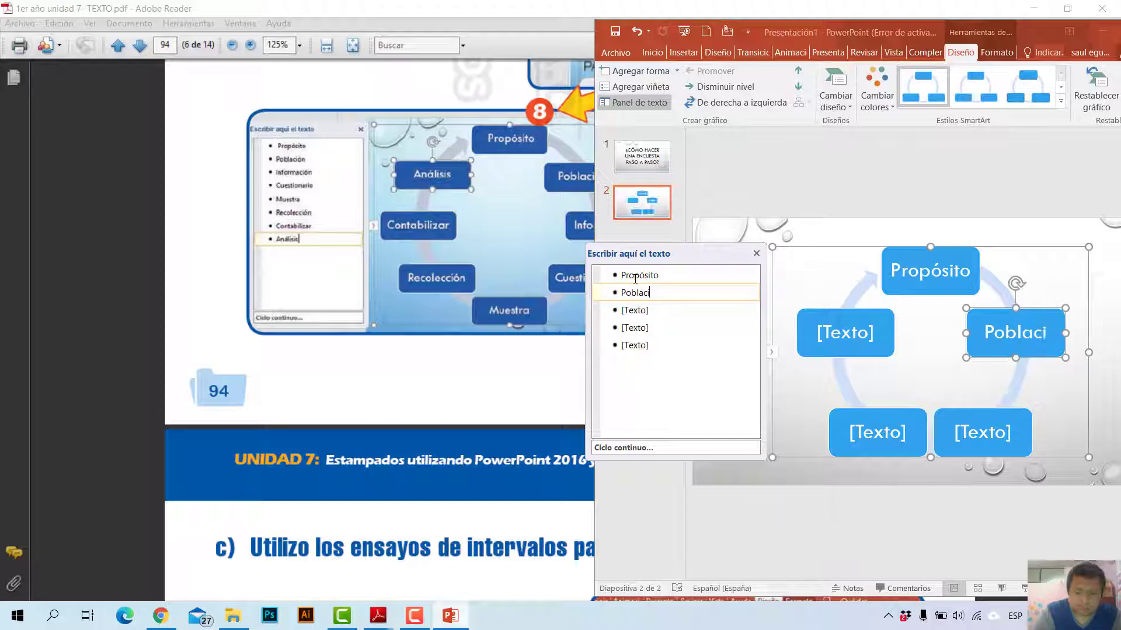
text(ón)
key(Down)
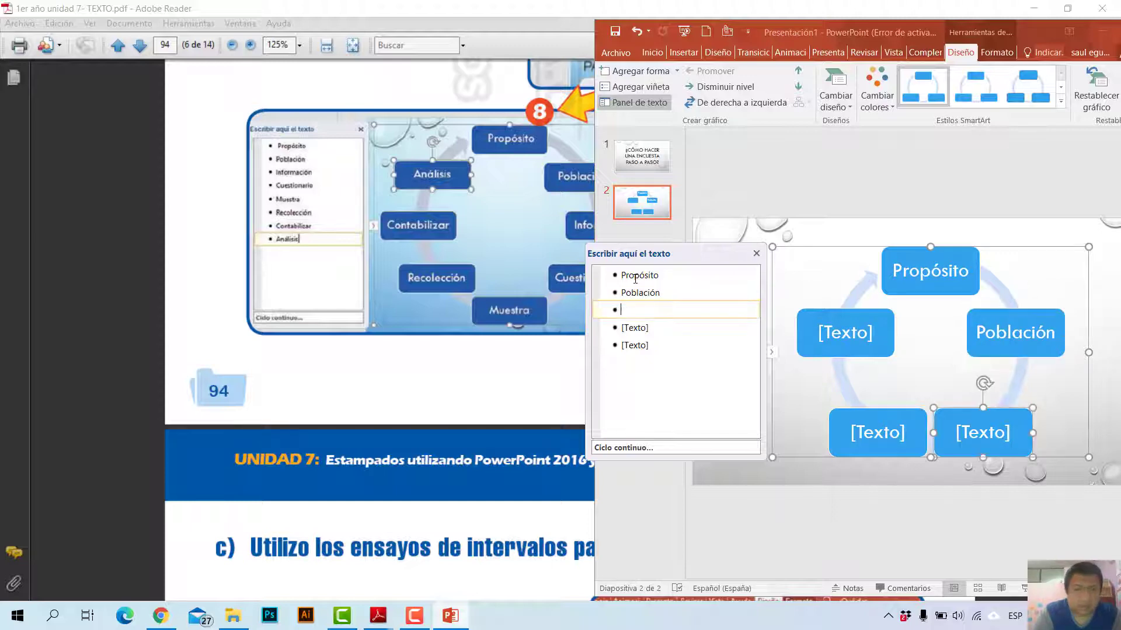
text(info)
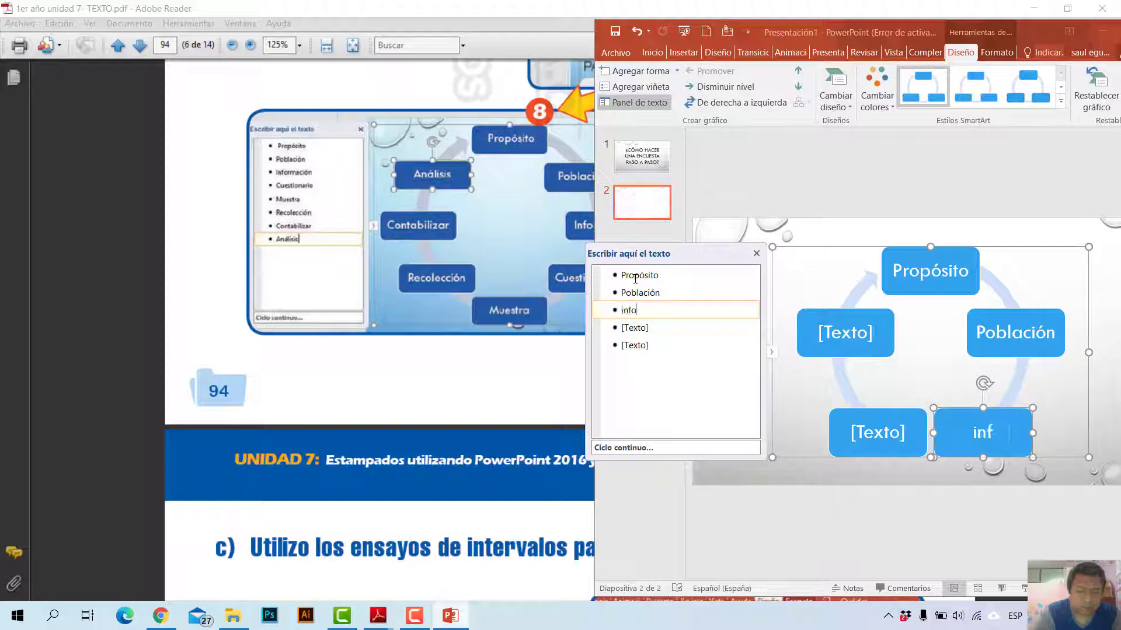
text(rmaci)
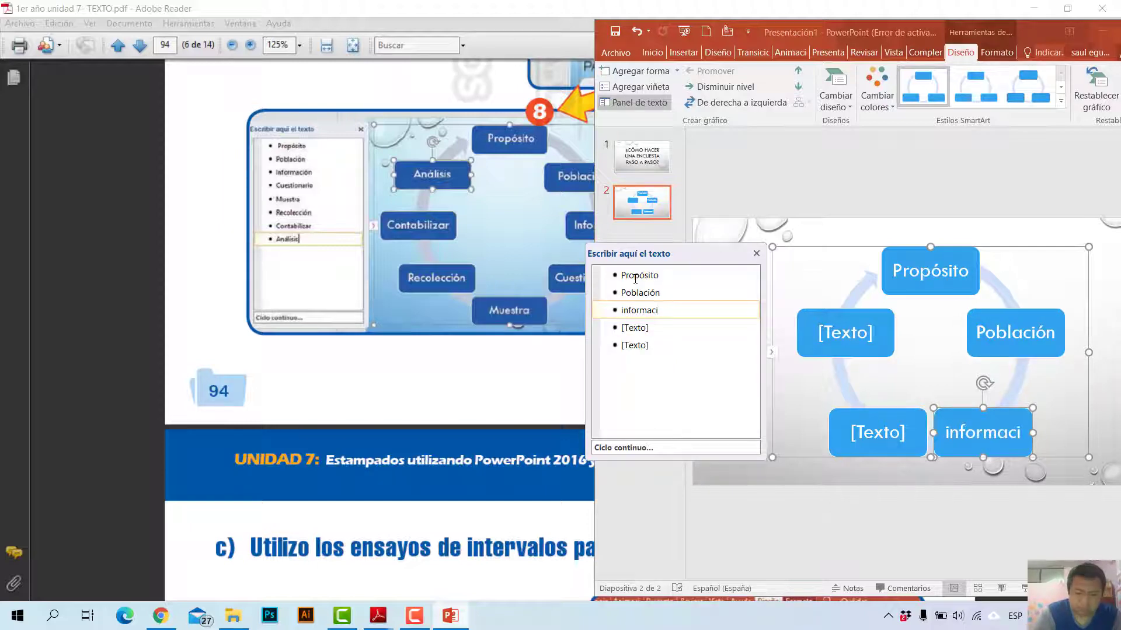
text(ón)
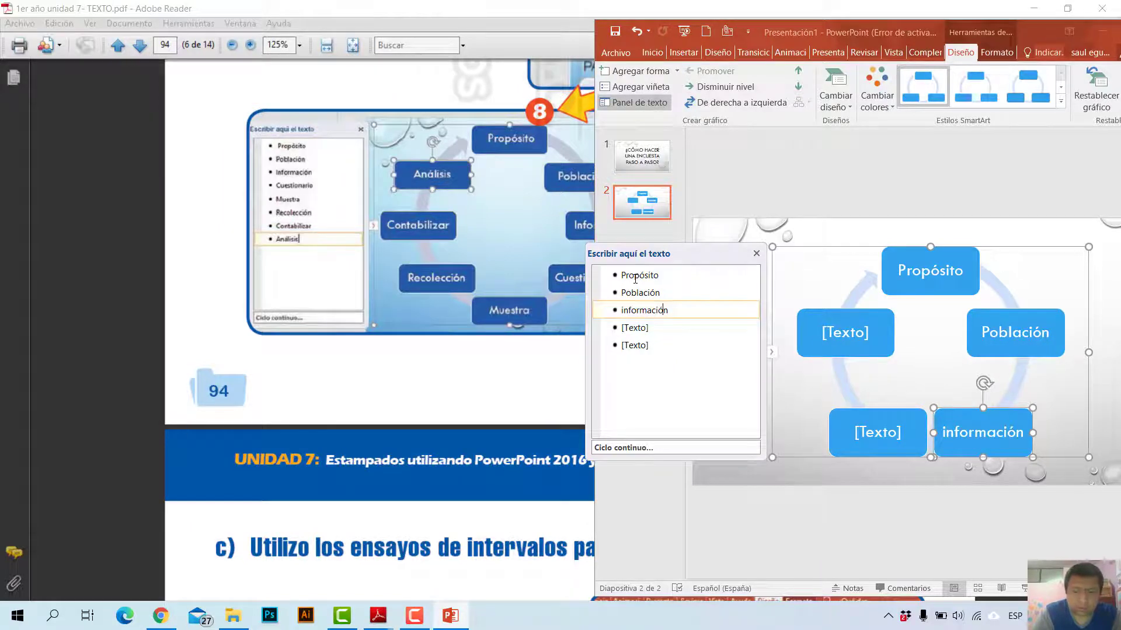
key(Delete)
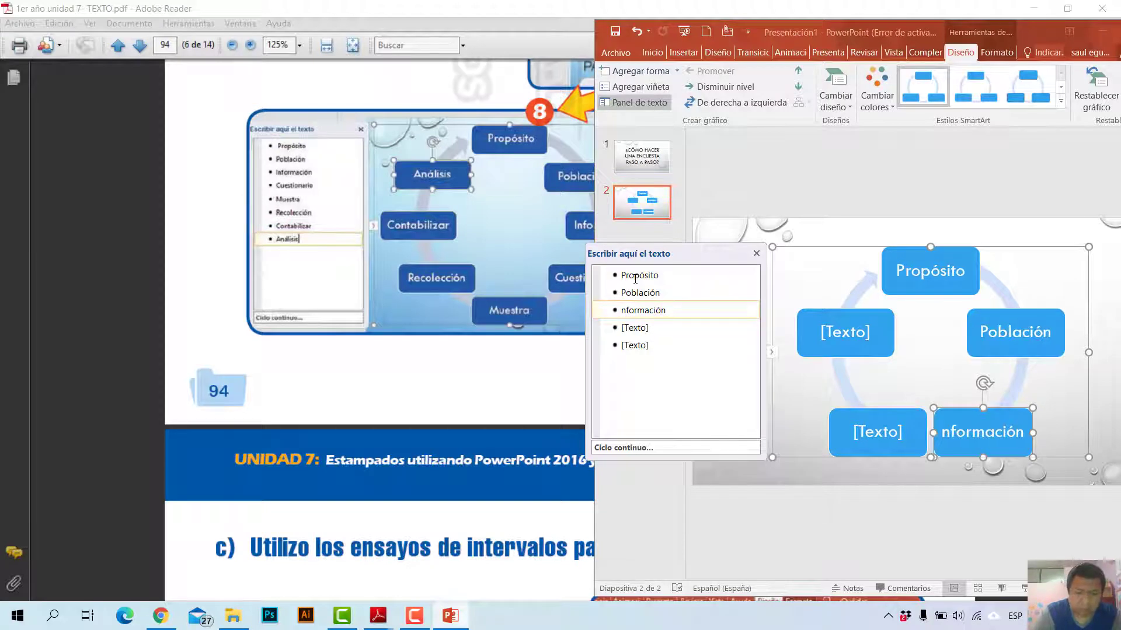
text(I)
- Label the fourth and fifth steps Cuestionario and Muestra, then add a sixth step
key(Down)
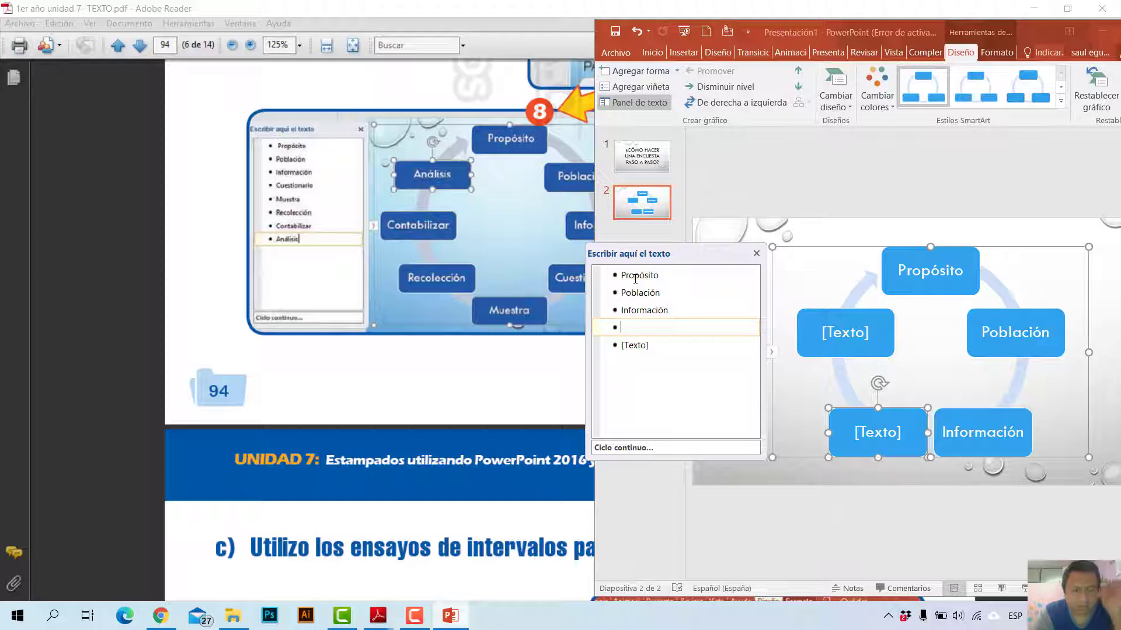
text(Cue)
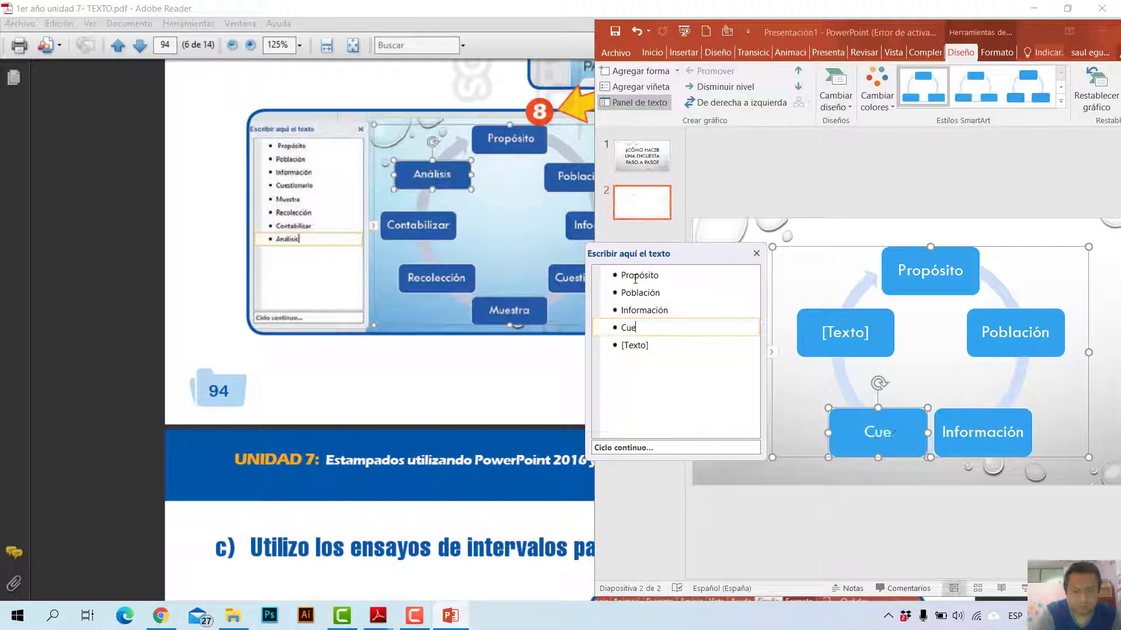
text(stiona)
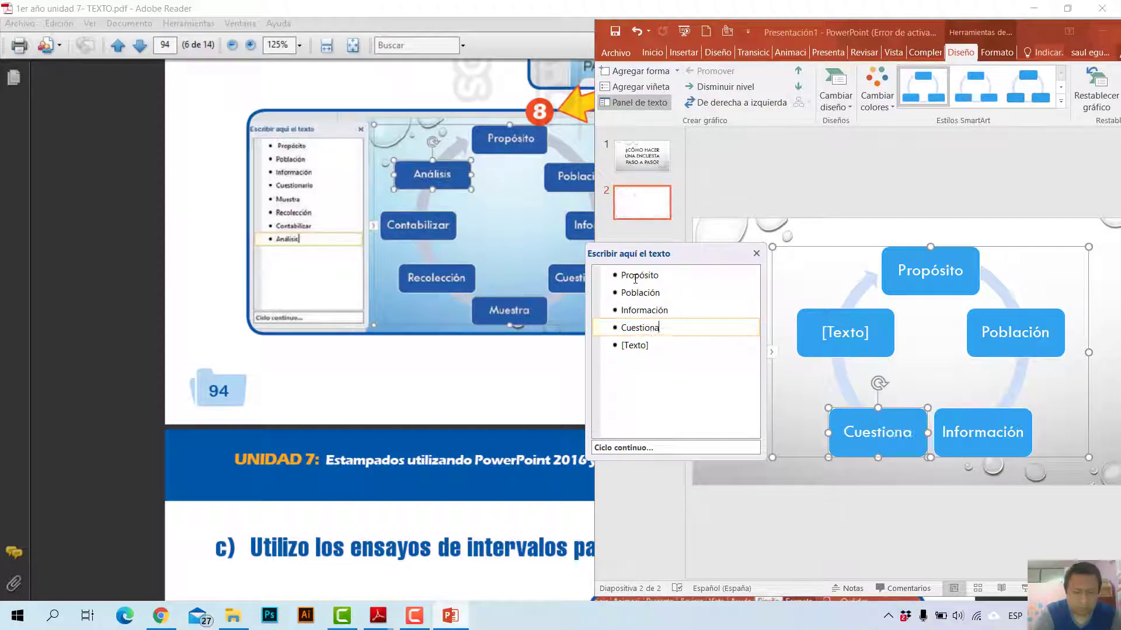
text(rio)
key(Down)
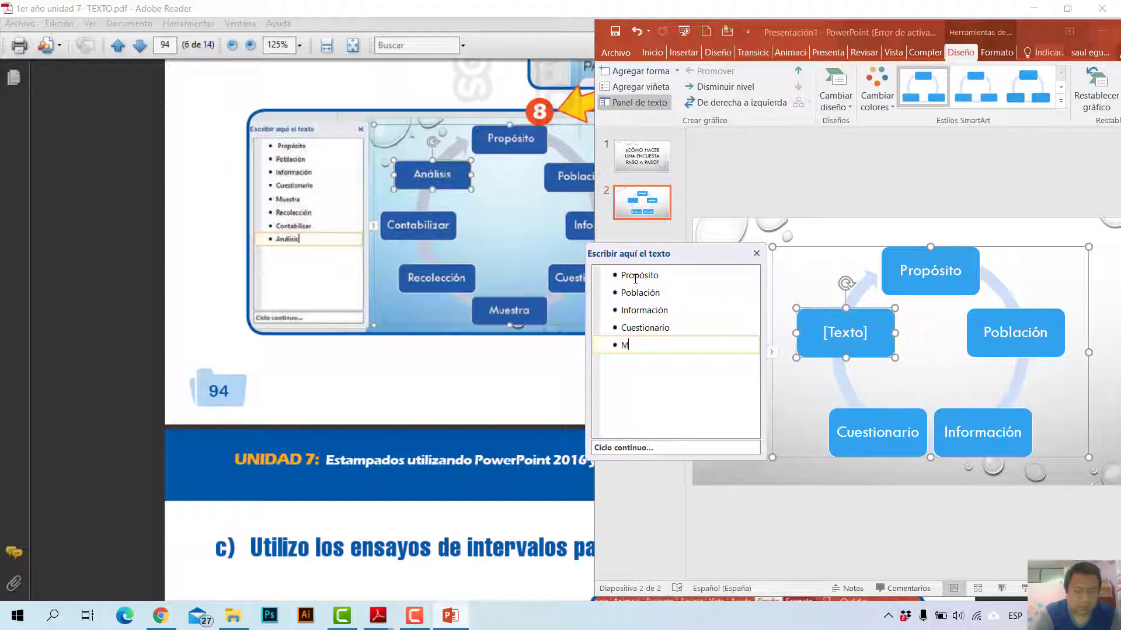
text(uestra)
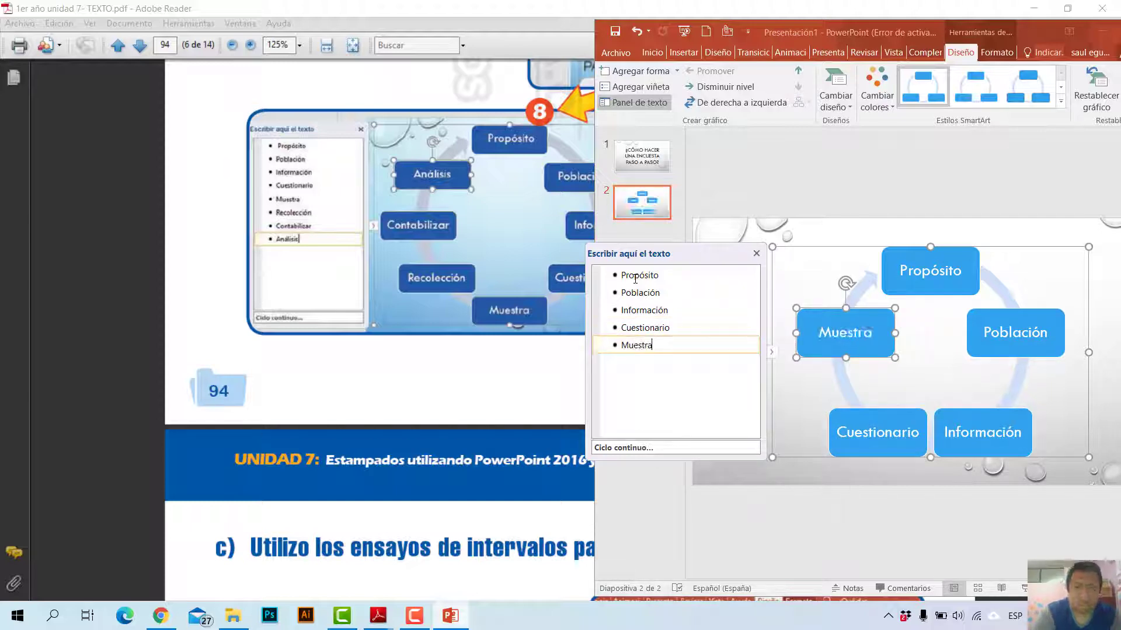
key(Return)
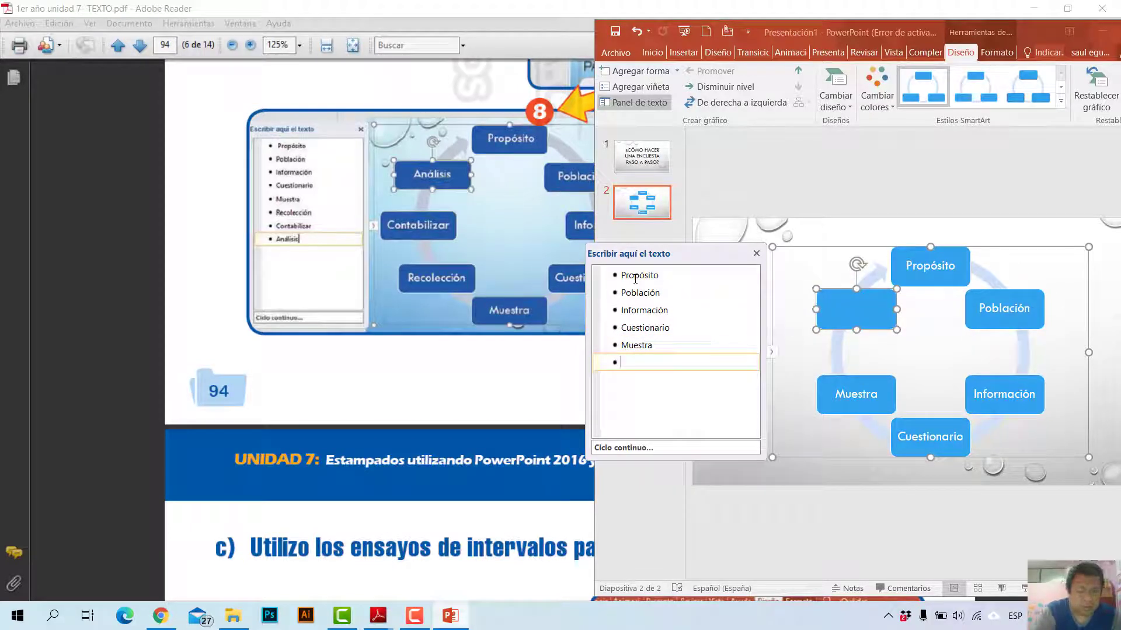
- Fill the sixth and seventh cycle steps with Recolección and Contabilizar
text(Reco)
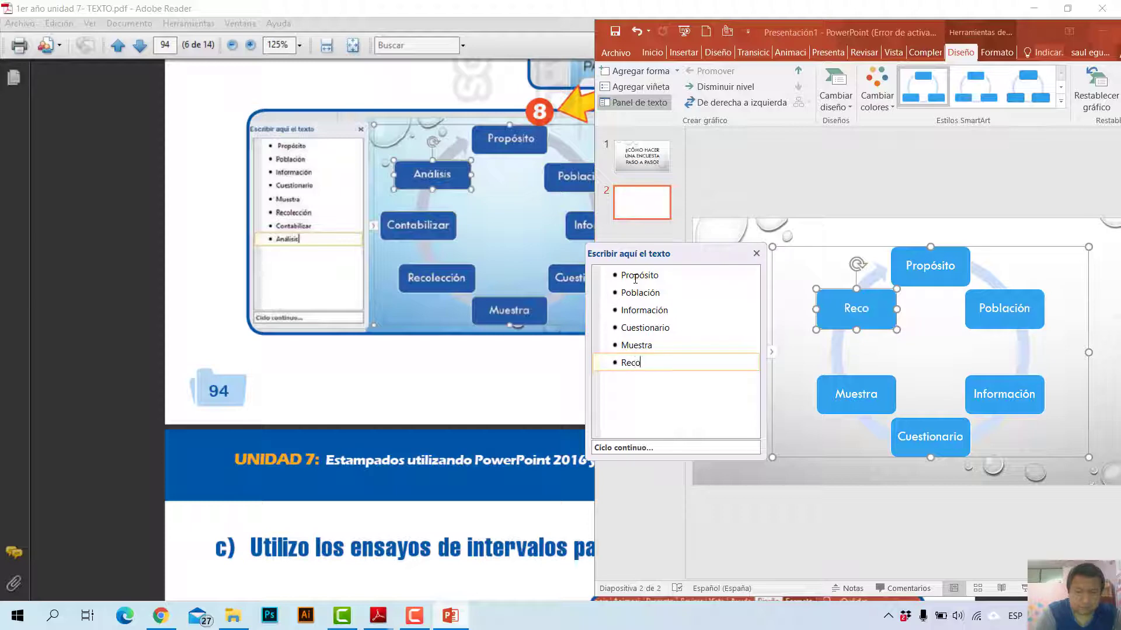
text(lecci)
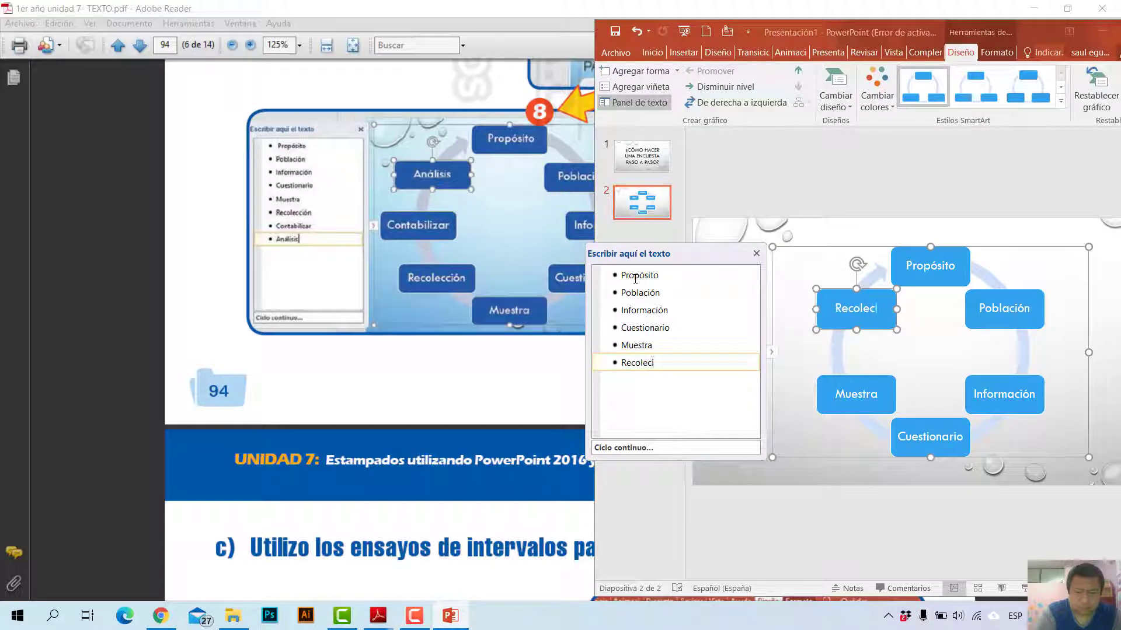
text(ón)
key(Return)
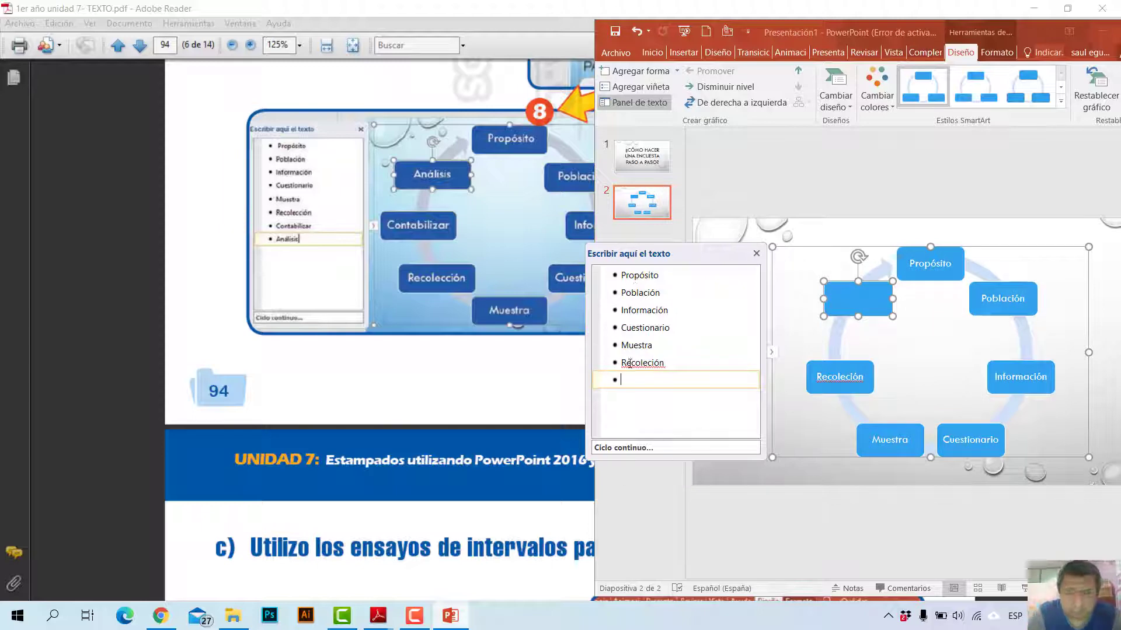
click(649, 364)
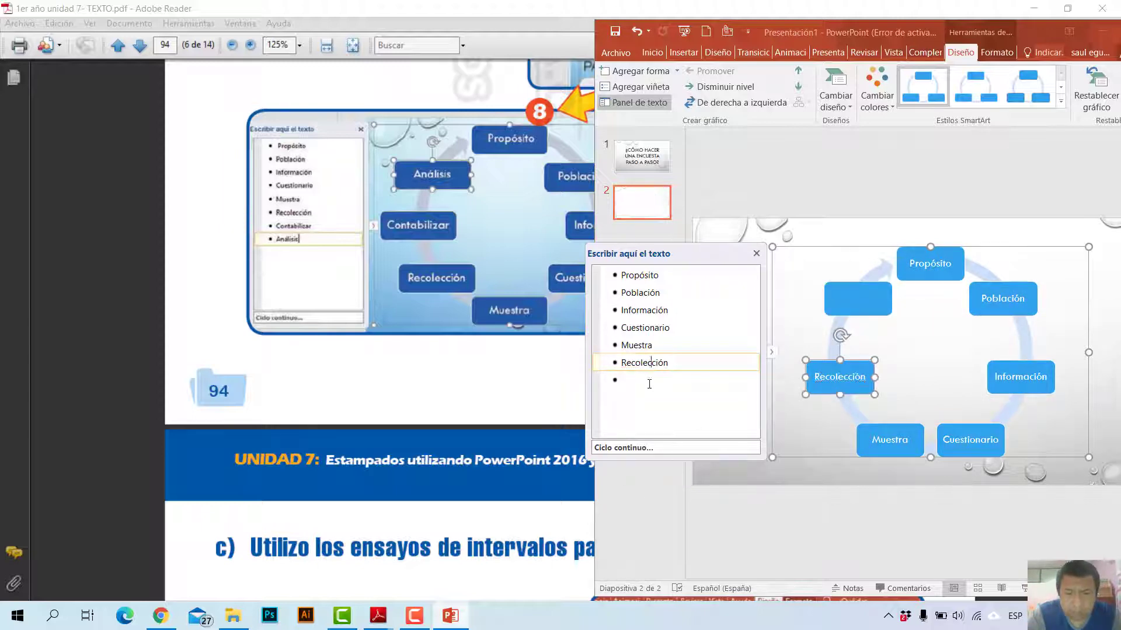
click(649, 381)
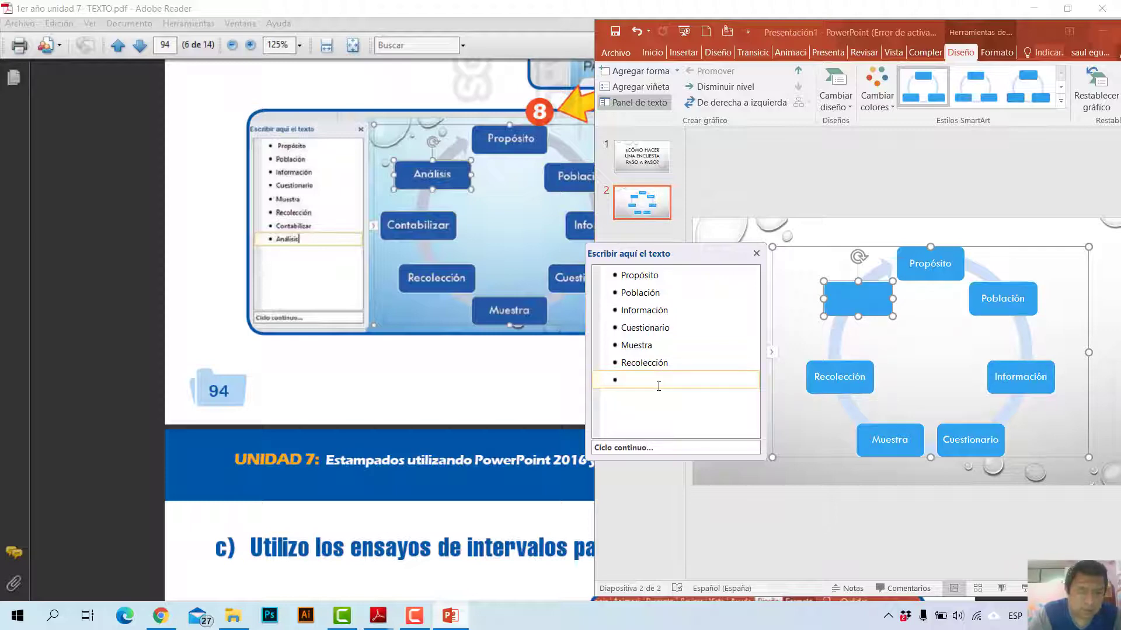
text(Con)
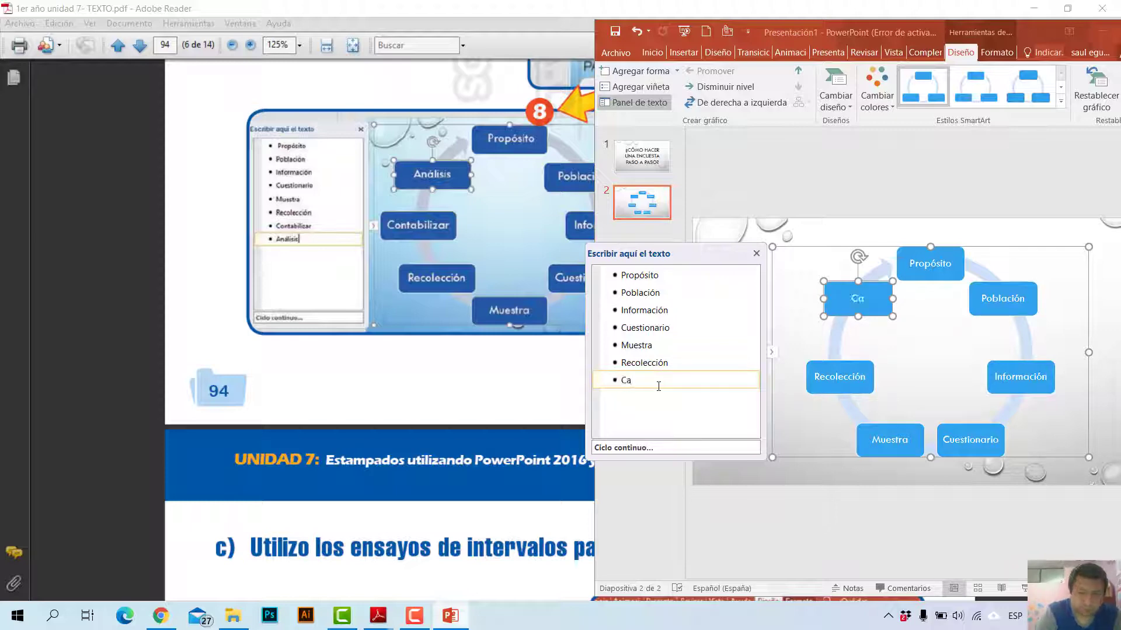
text(tab)
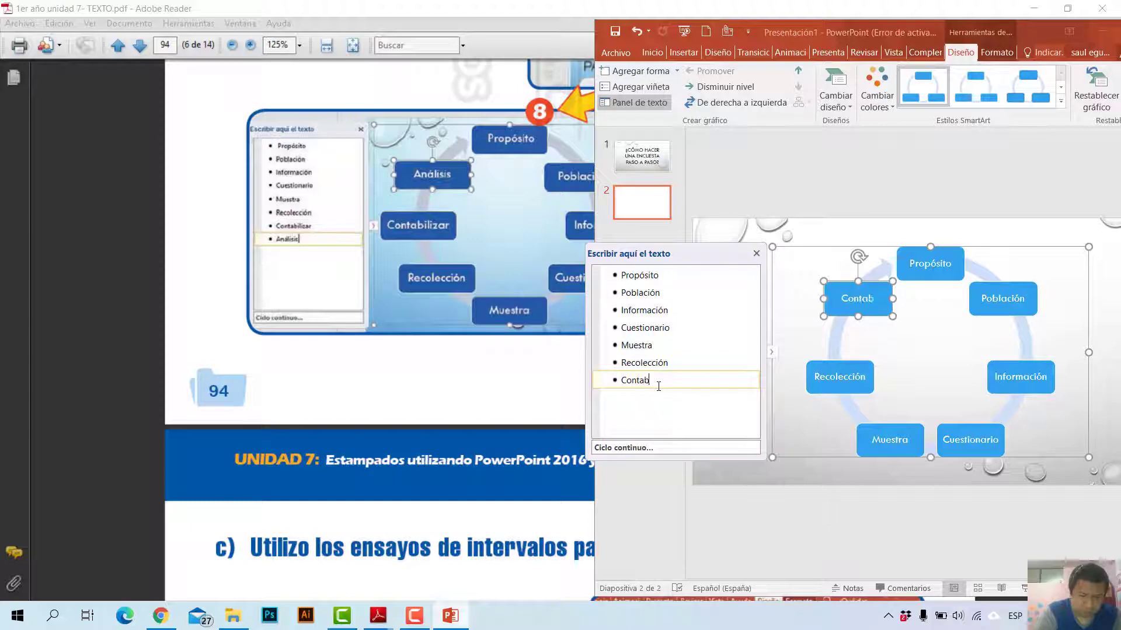
text(ilizar)
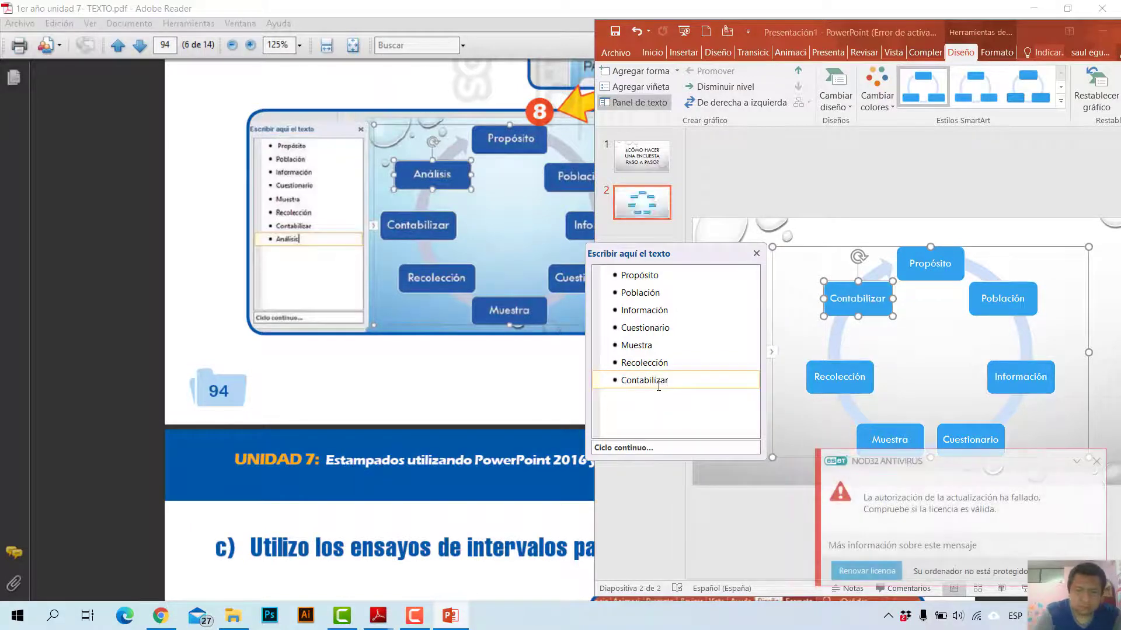
key(Return)
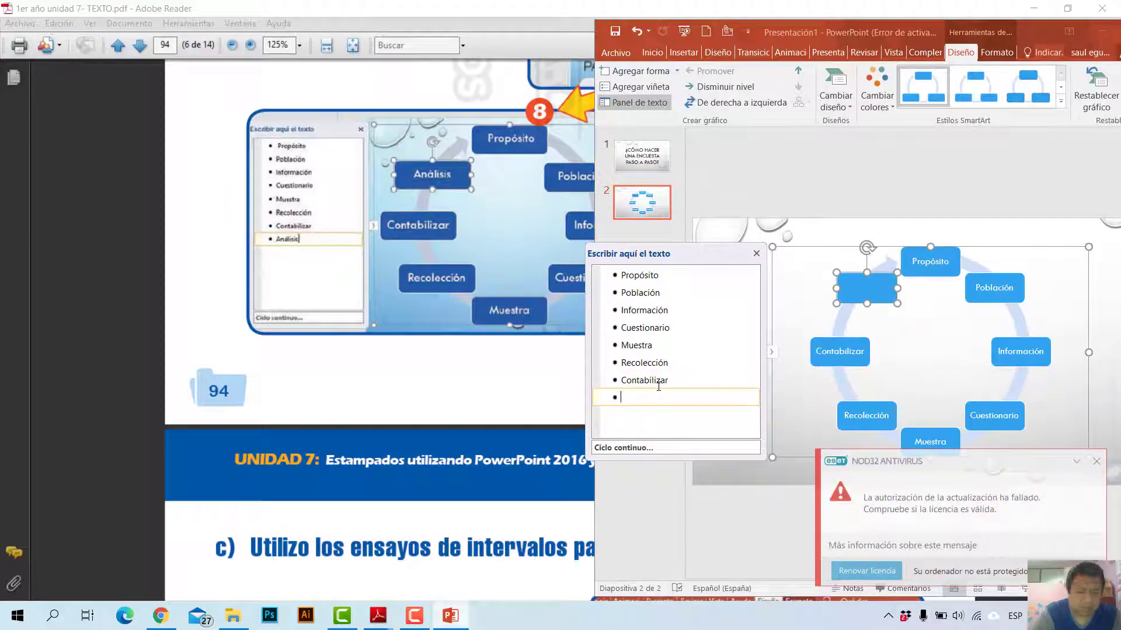
- Enter Analisis as the eighth step and close the text pane
text(analisas)
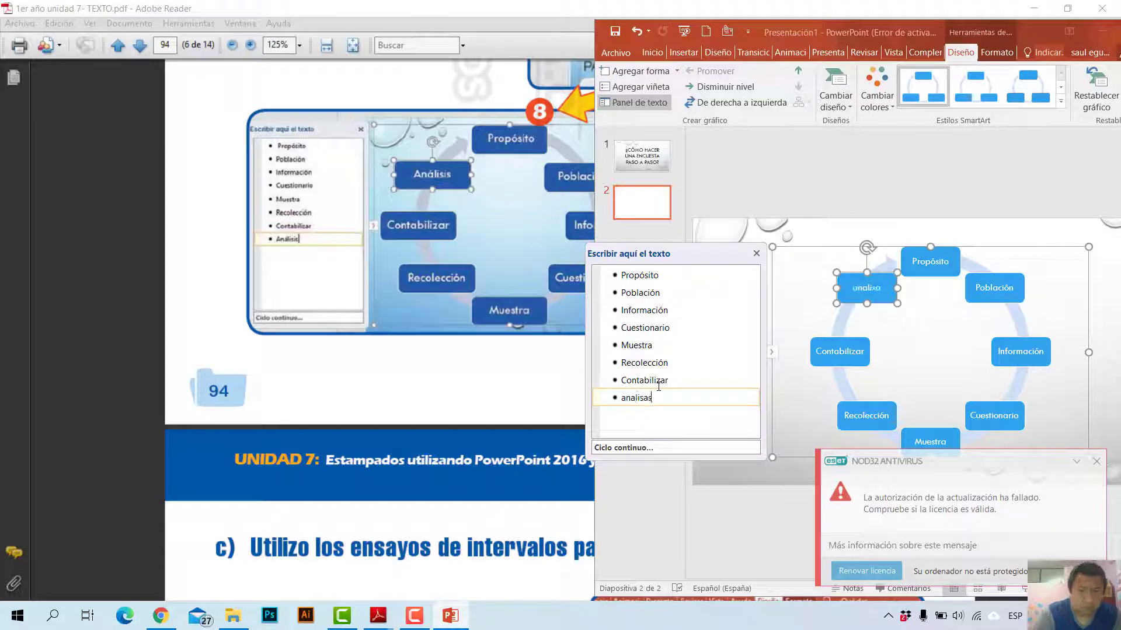
key(BackSpace)
key(BackSpace)
key(BackSpace)
key(BackSpace)
key(BackSpace)
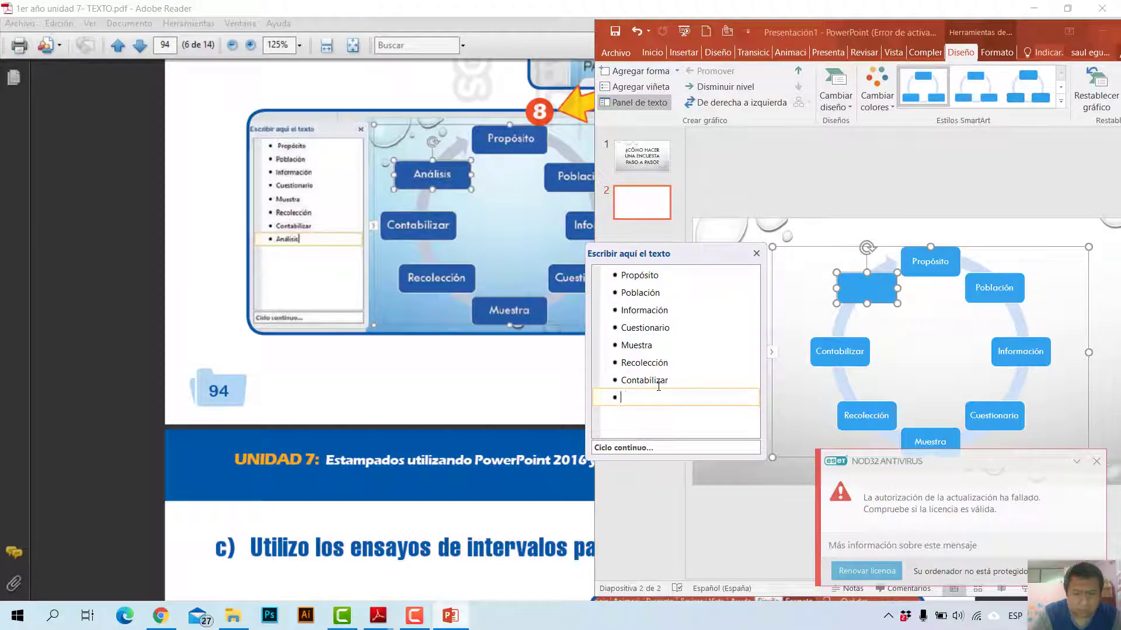
text(Analisis)
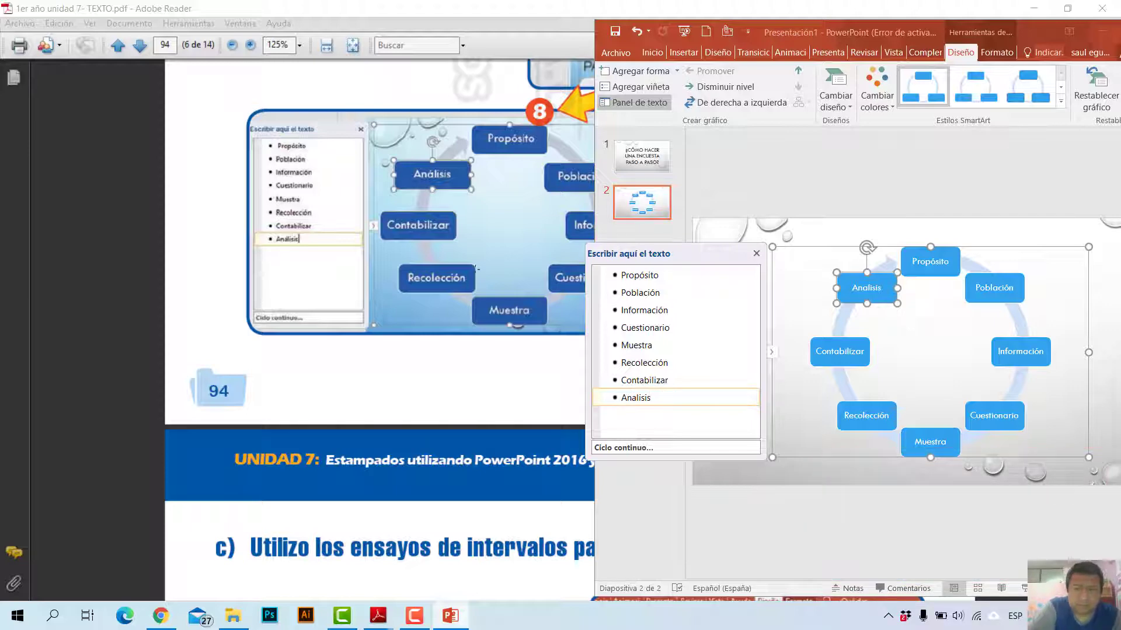
click(756, 254)
- Glance at the textbook PDF, then maximize the PowerPoint window again
click(479, 195)
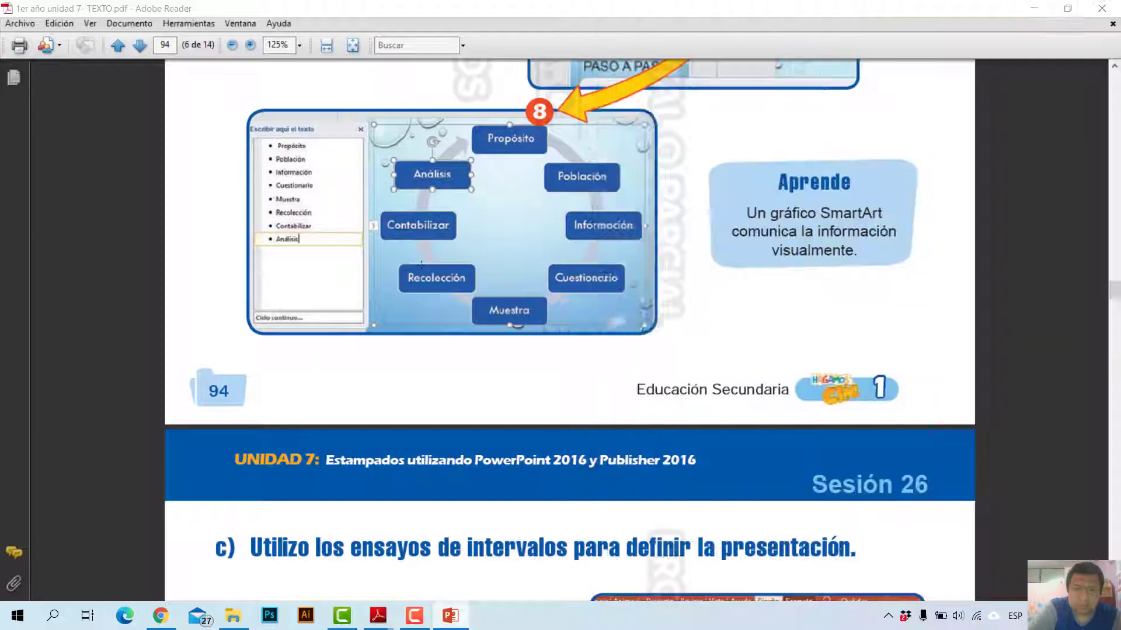
scroll(1061, 105, up, 3)
scroll(1060, 106, down, 3)
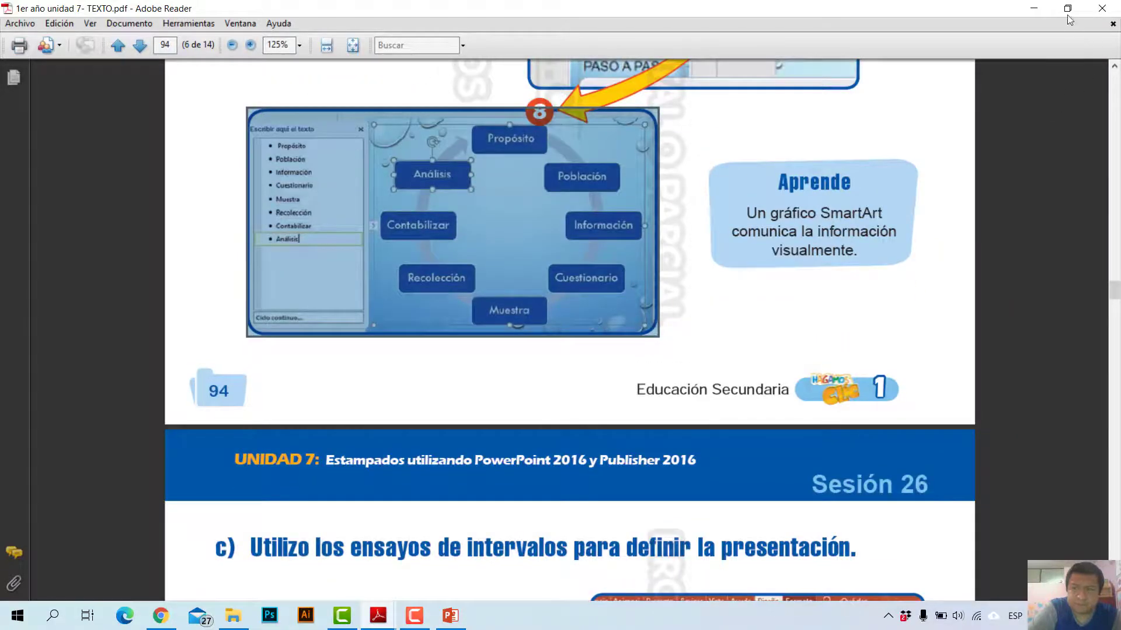
click(1033, 8)
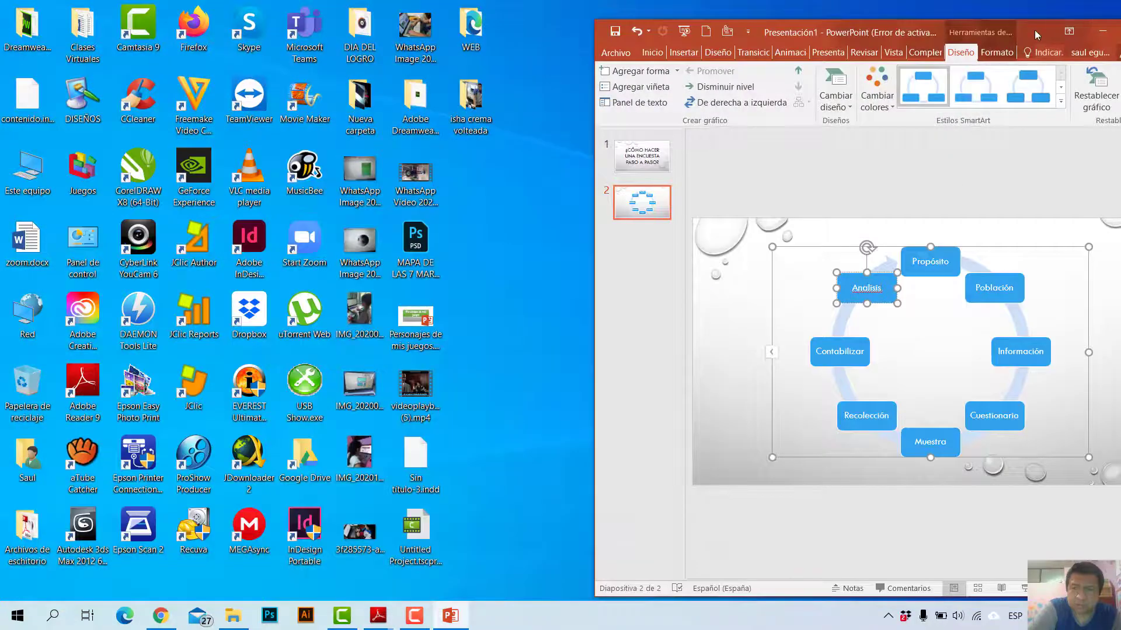
click(1068, 31)
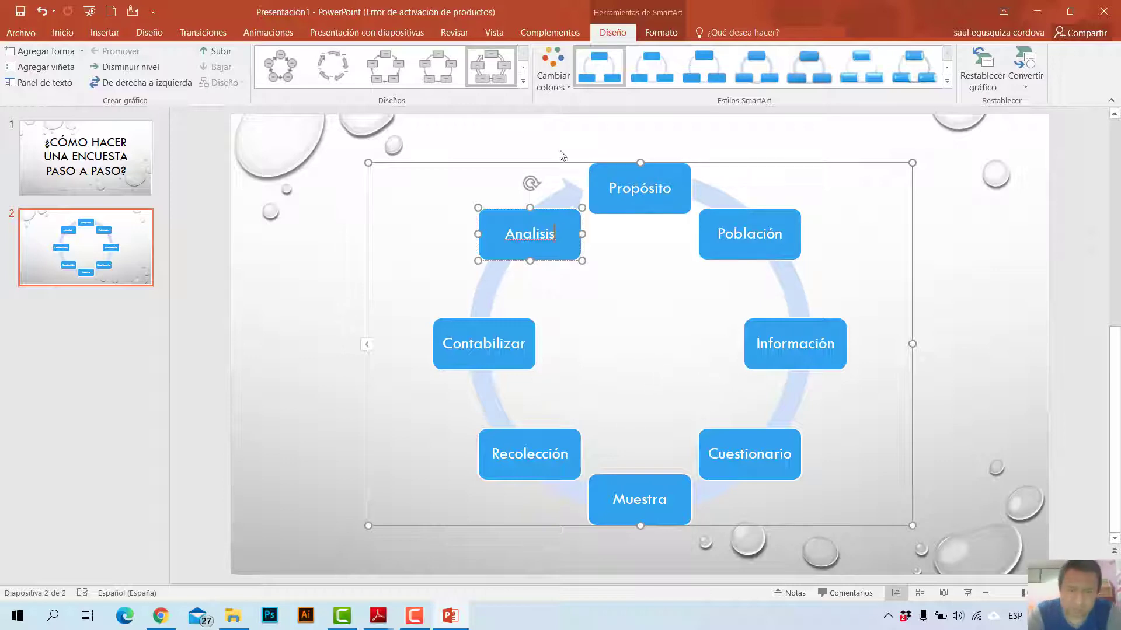
- Correct the eighth step's spelling to Análisis and return to the textbook PDF
right_click(531, 232)
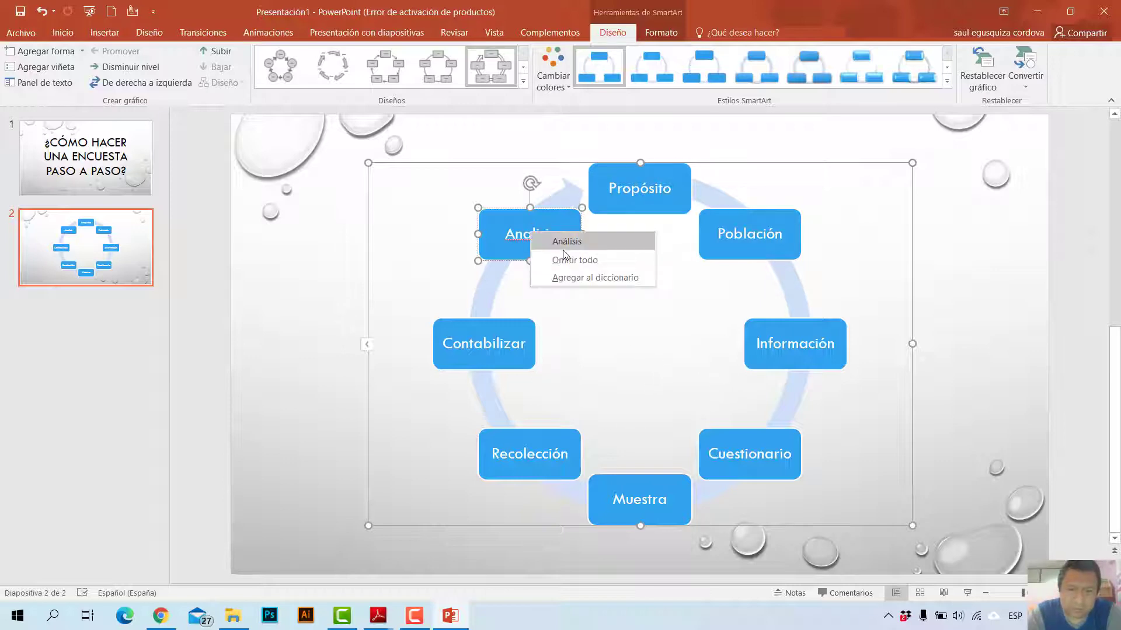
click(565, 245)
click(812, 252)
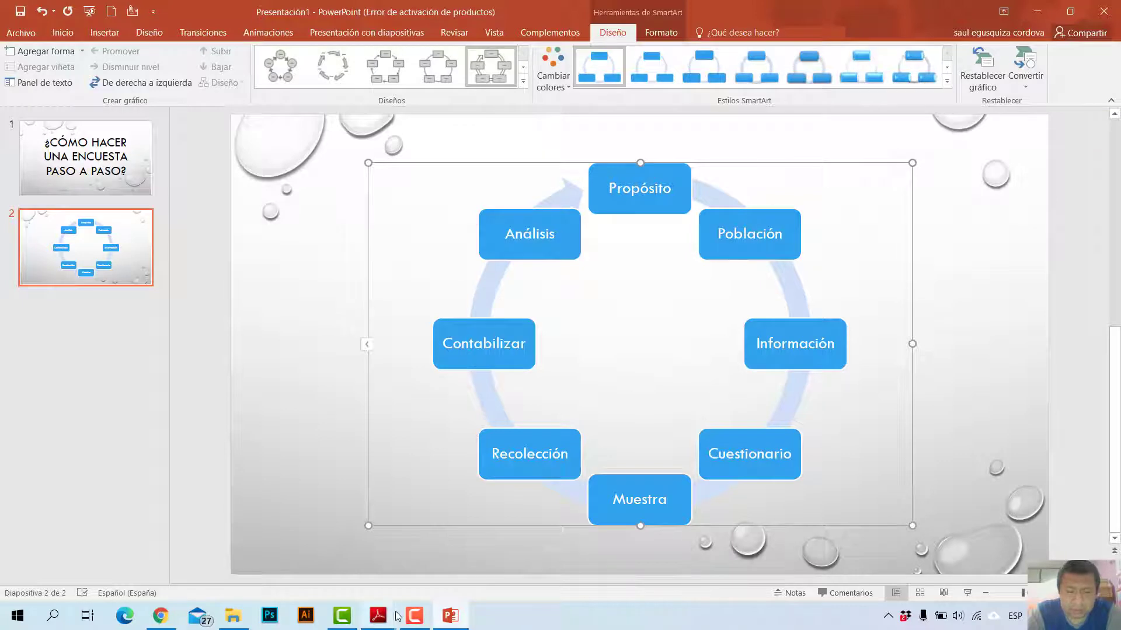
mouse_move(377, 616)
click(309, 560)
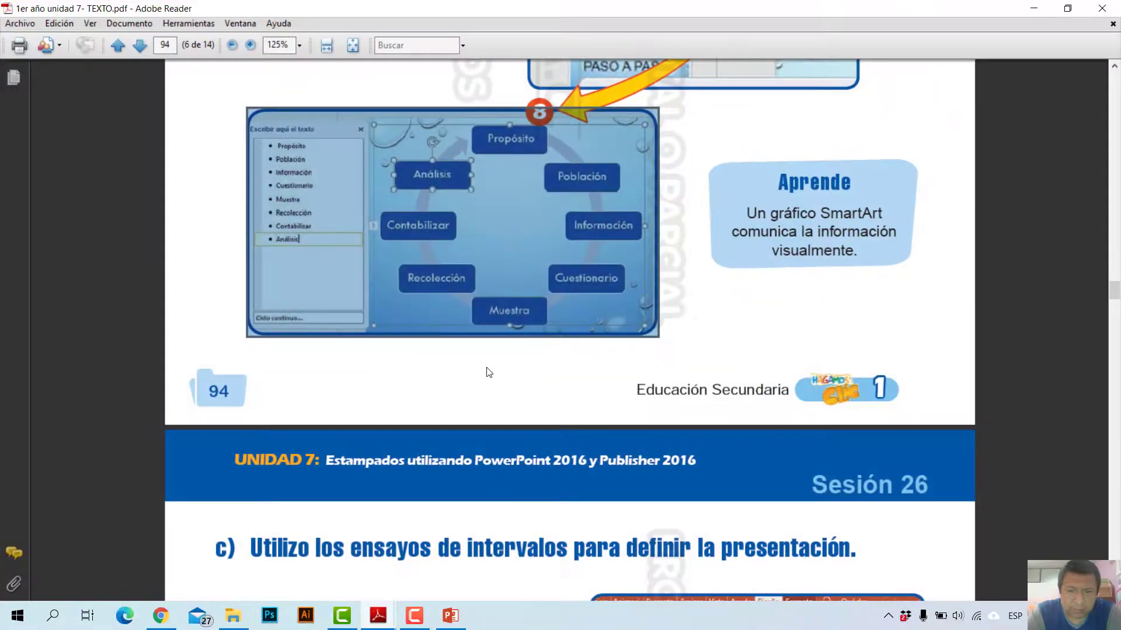
- Read page 95's session 26 steps on recolouring the diagram and rehearsing timings, then return to PowerPoint
scroll(737, 314, down, 2)
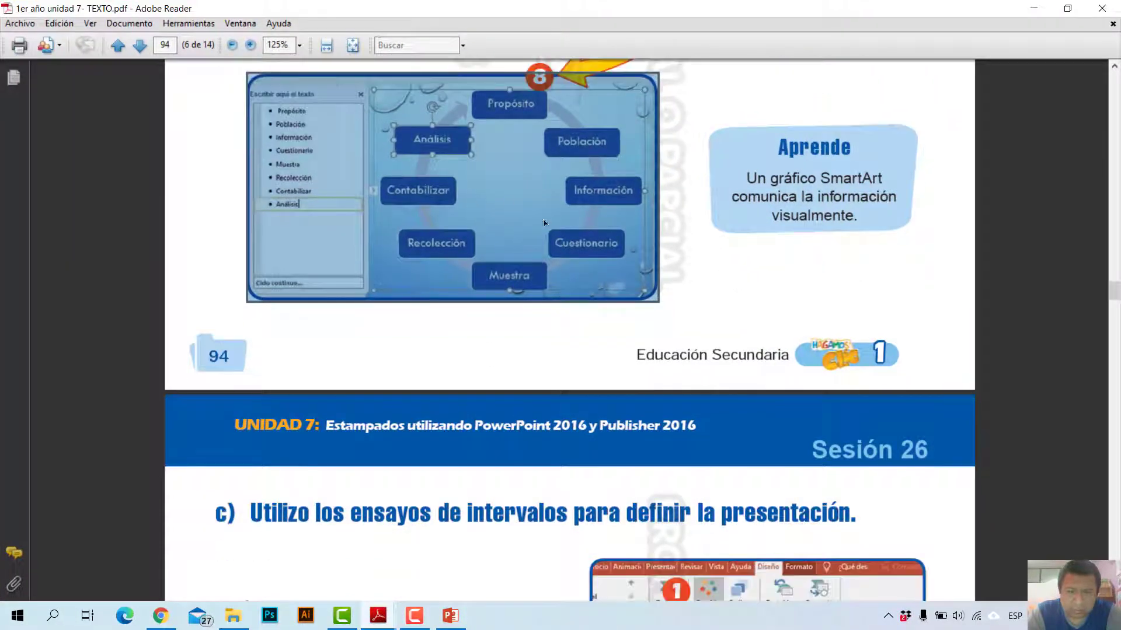
scroll(555, 236, down, 3)
scroll(503, 251, down, 4)
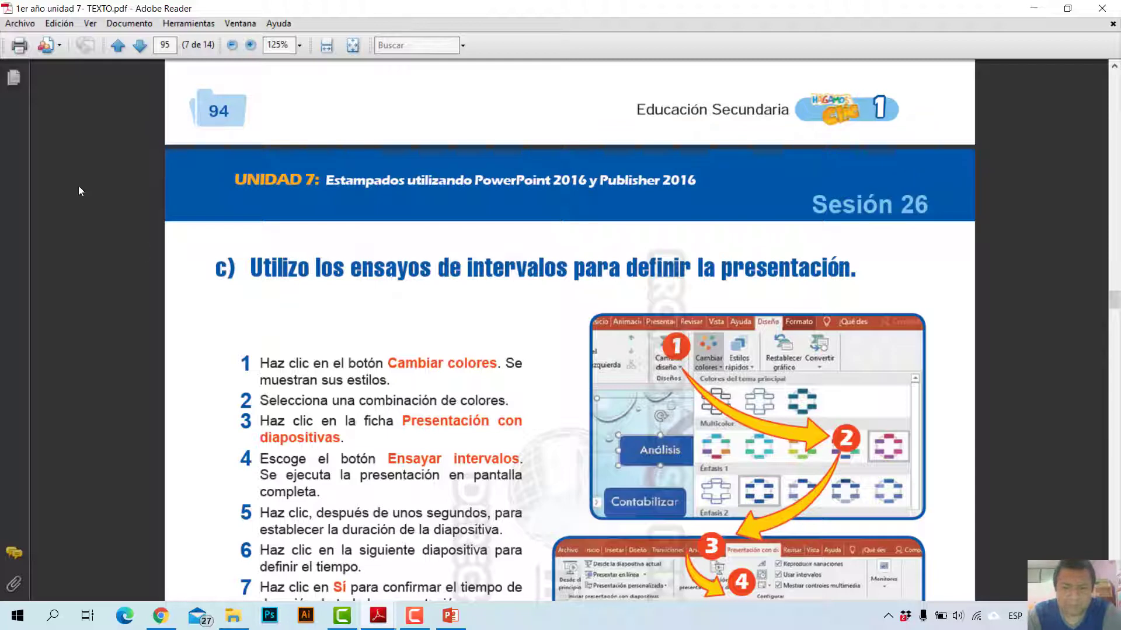
scroll(425, 253, down, 1)
scroll(424, 253, down, 1)
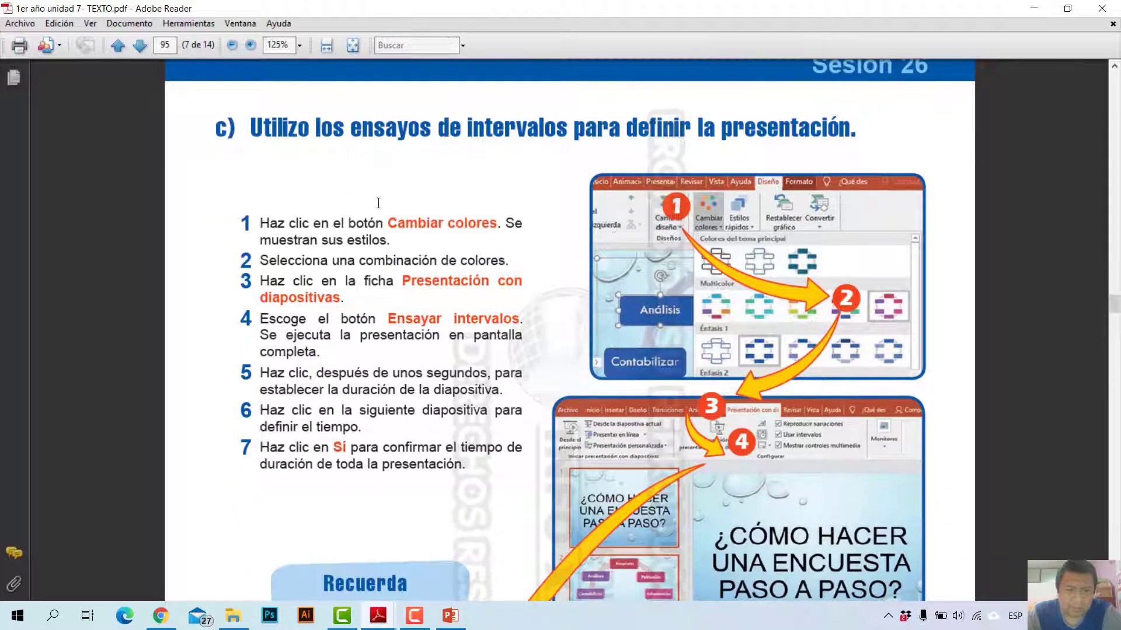
scroll(378, 203, down, 1)
scroll(498, 194, down, 1)
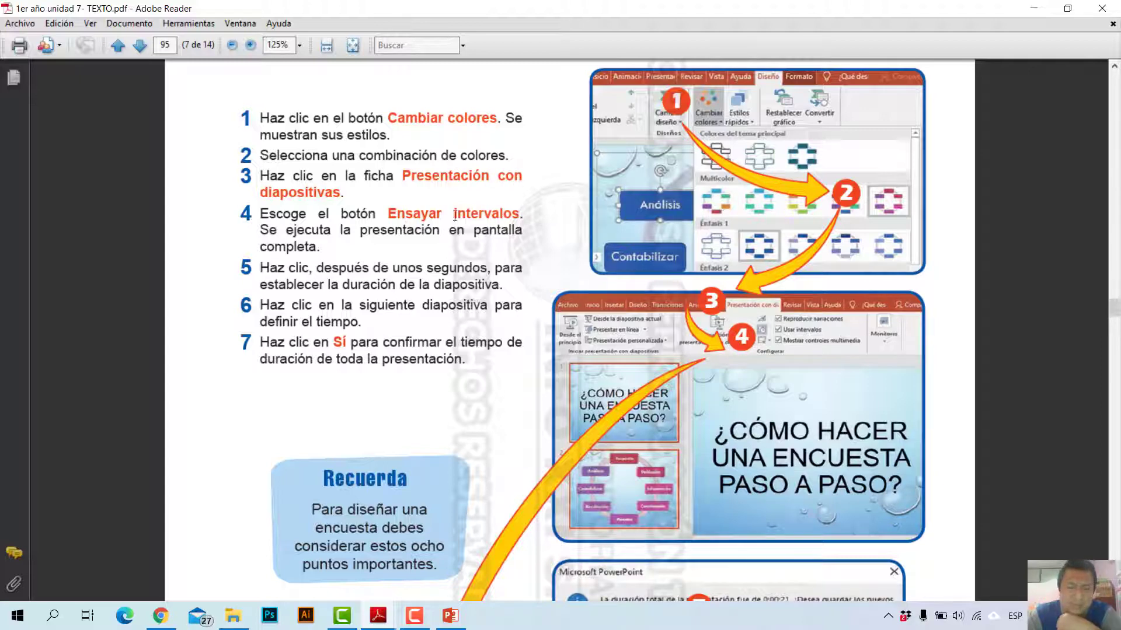
scroll(438, 212, down, 1)
scroll(431, 195, up, 1)
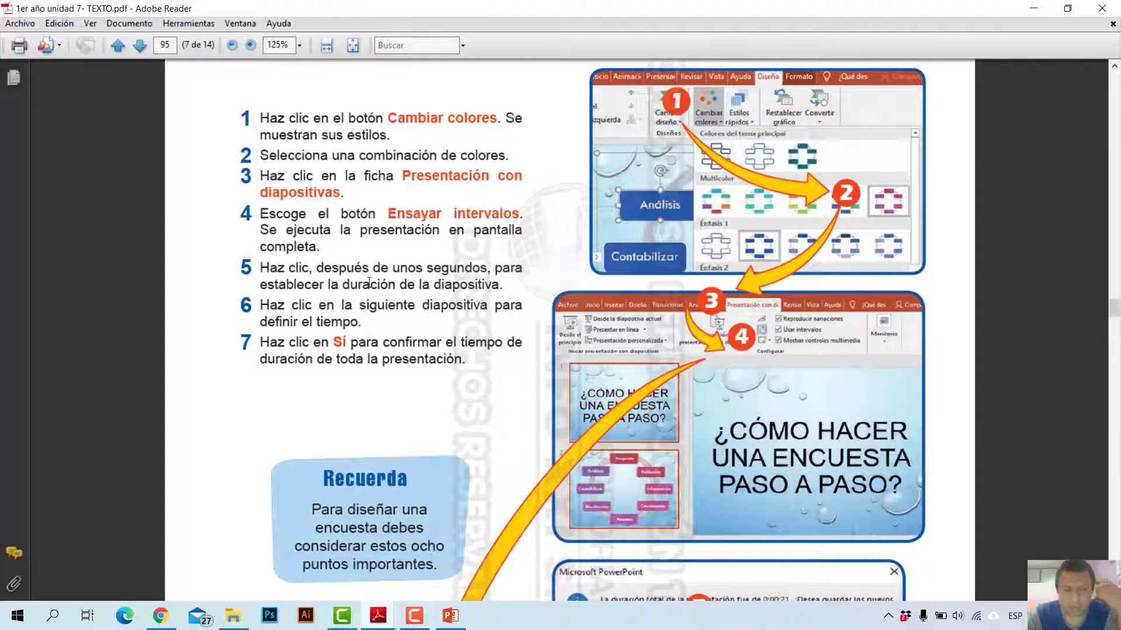
click(450, 615)
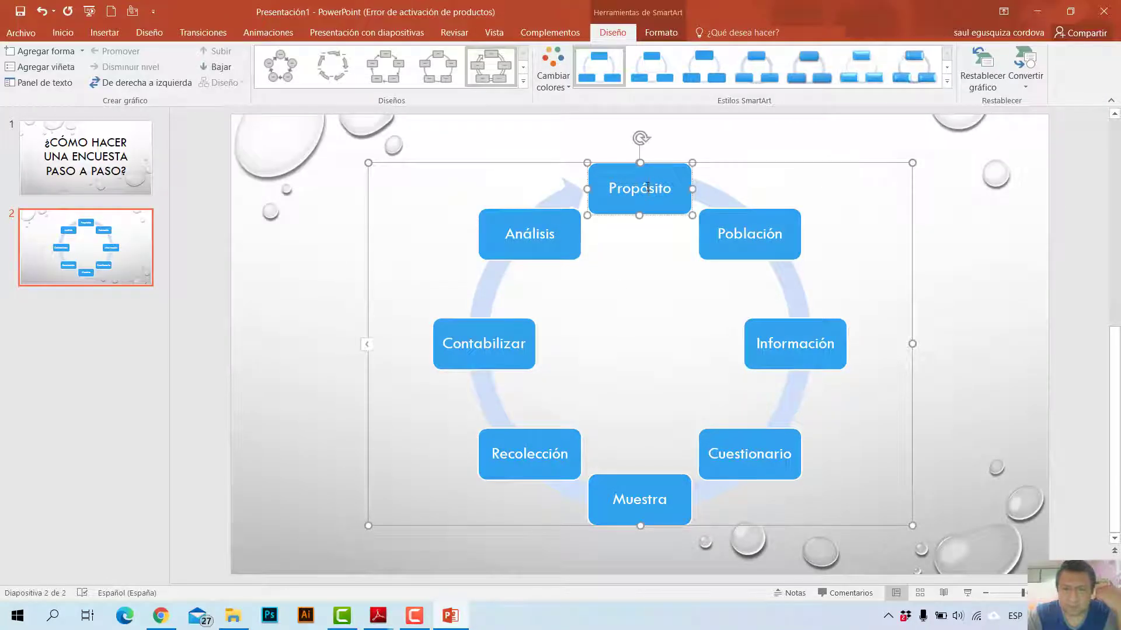
- Apply the last Multicolor scheme from Cambiar colores to the cycle SmartArt
click(757, 163)
click(553, 79)
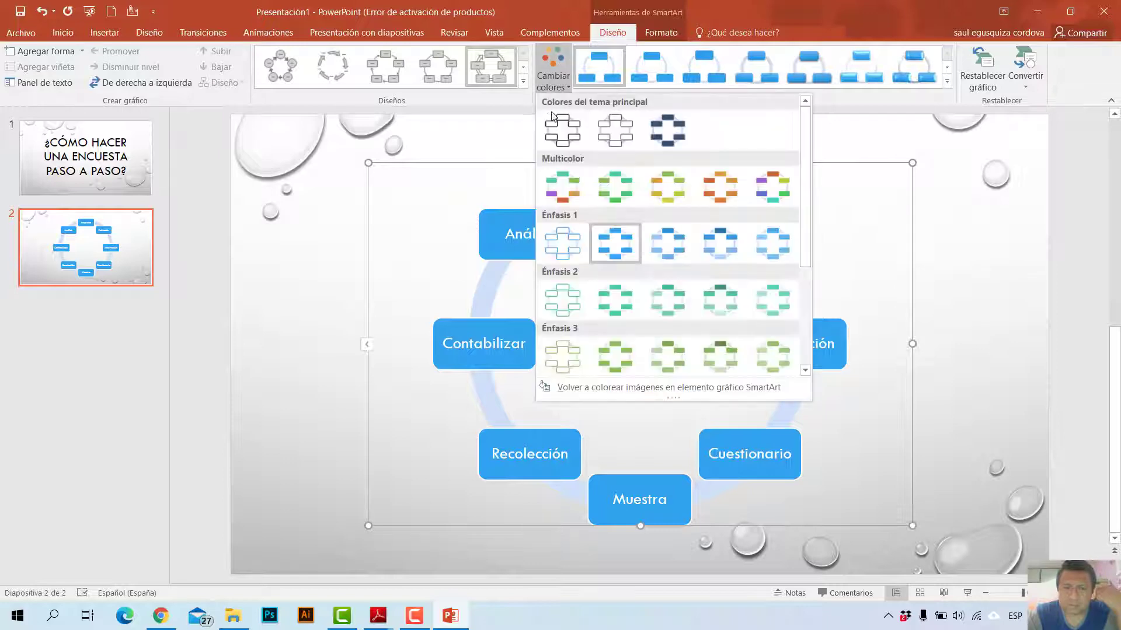
click(777, 190)
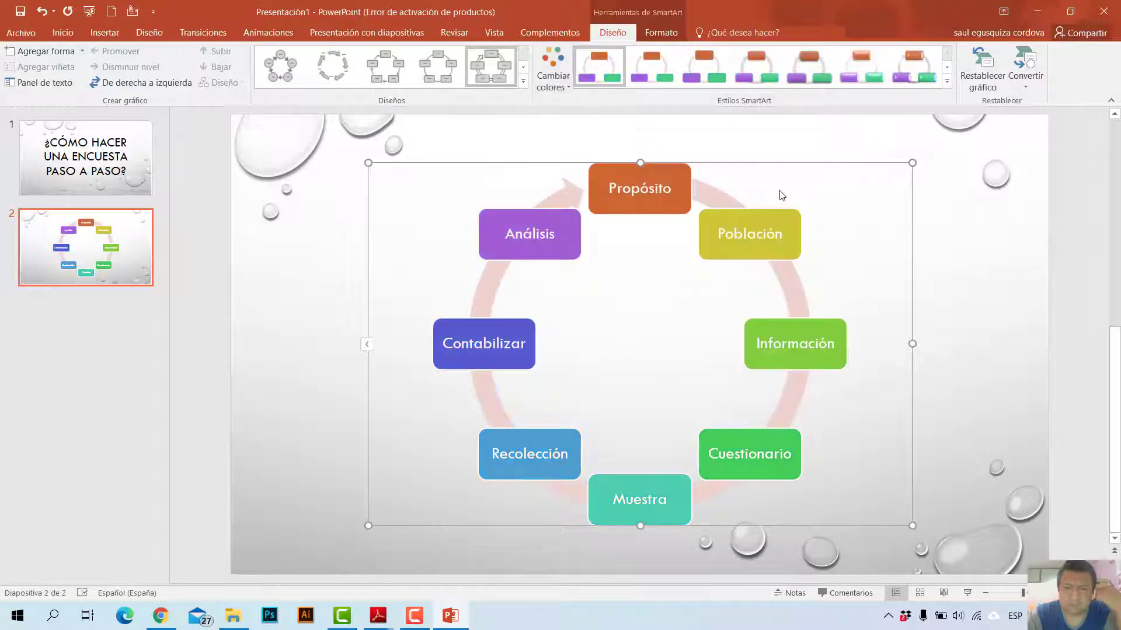
- Give the cycle diagram a 3D SmartArt style and bring the textbook PDF forward
click(945, 82)
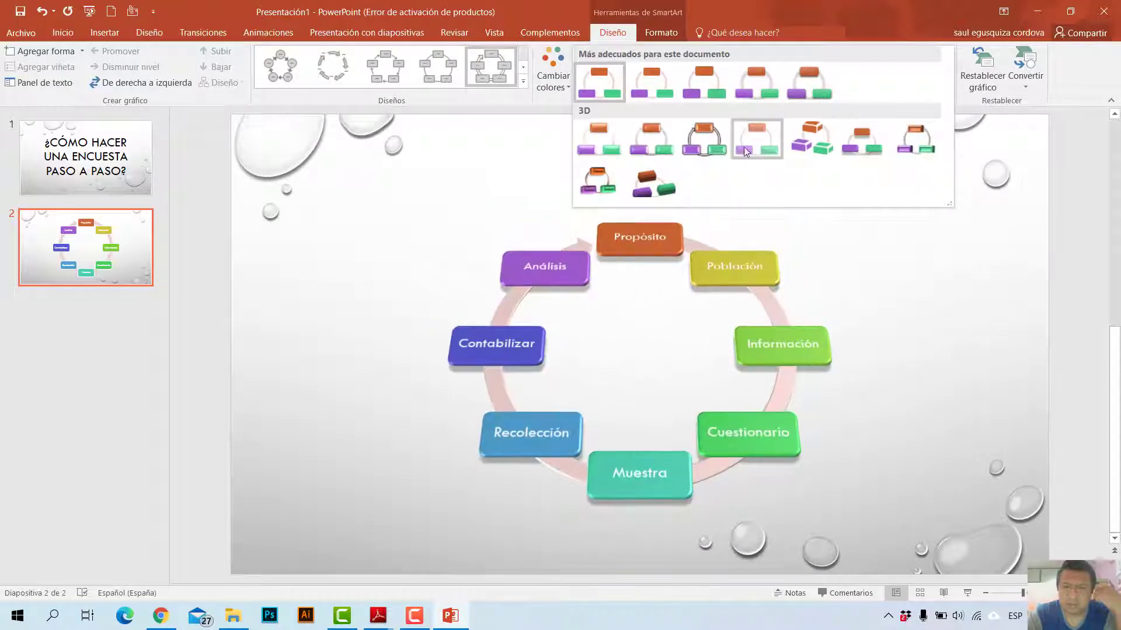
click(702, 144)
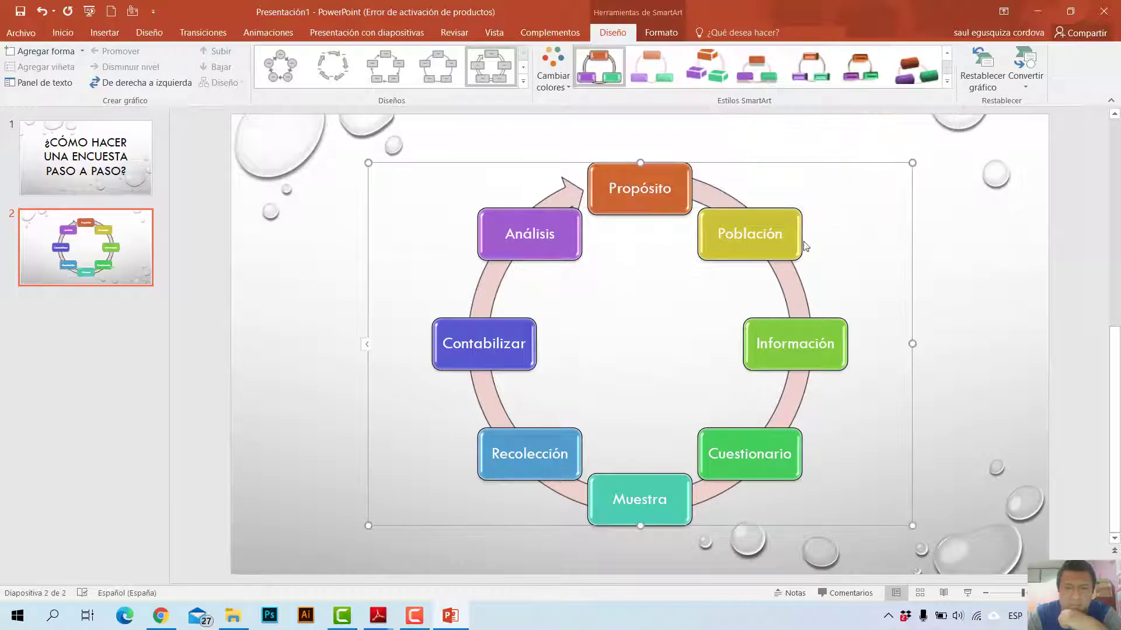
click(933, 328)
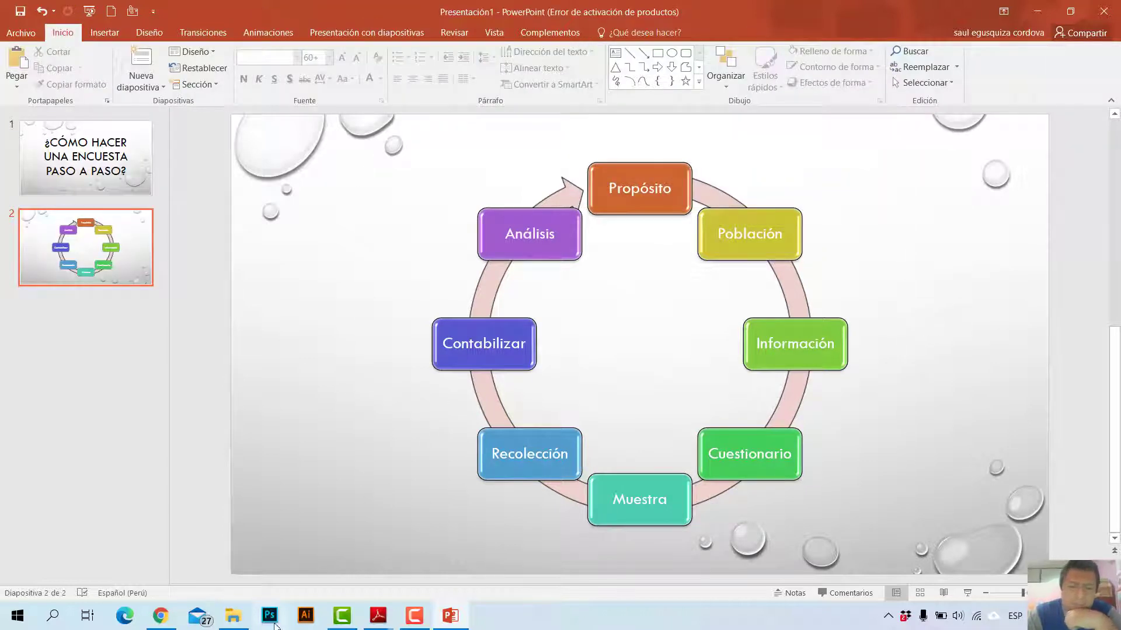
click(378, 615)
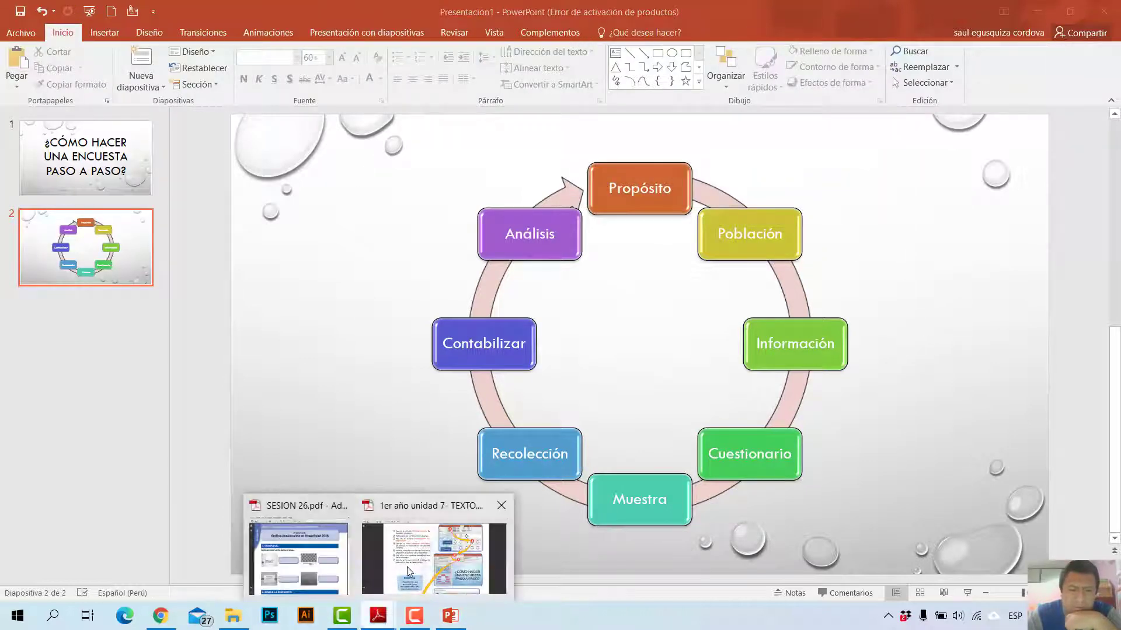
click(419, 559)
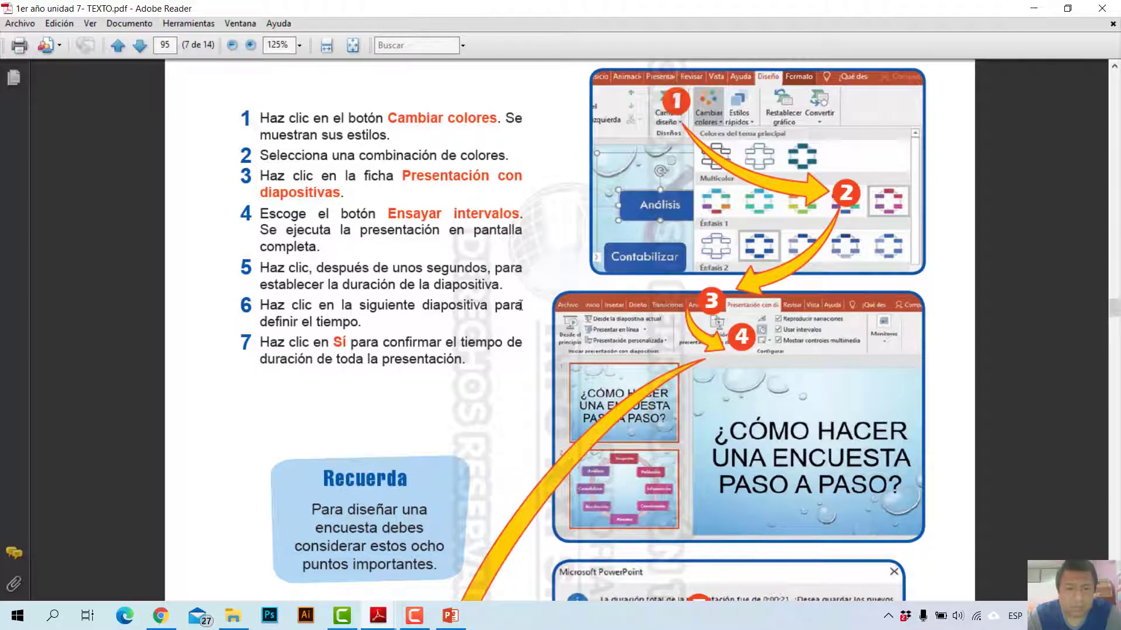
scroll(361, 332, down, 3)
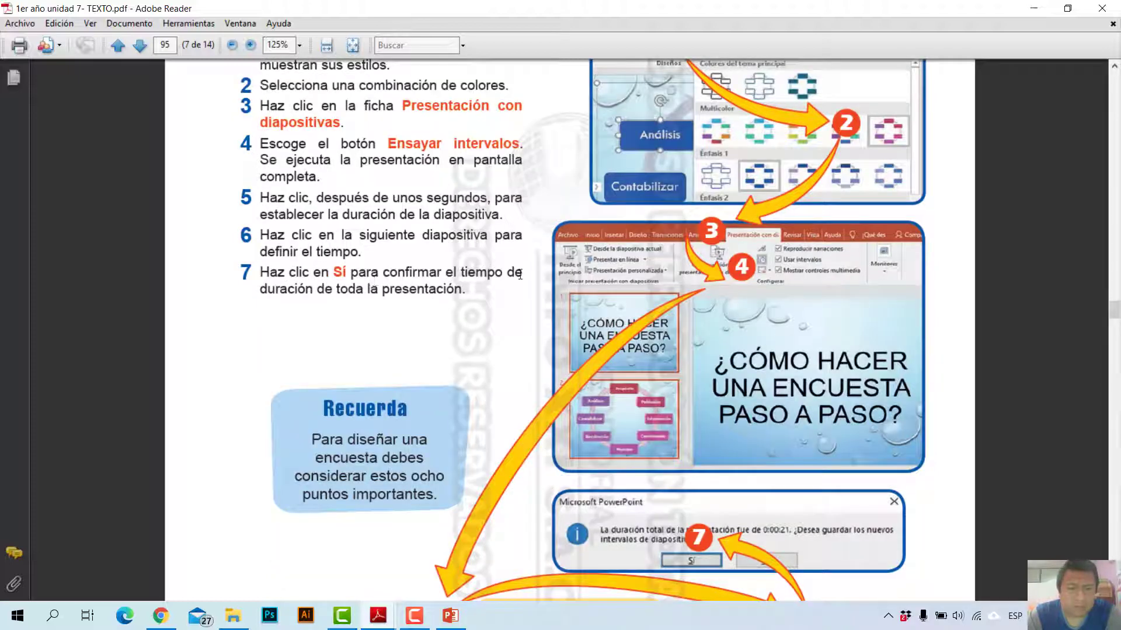
scroll(373, 275, down, 3)
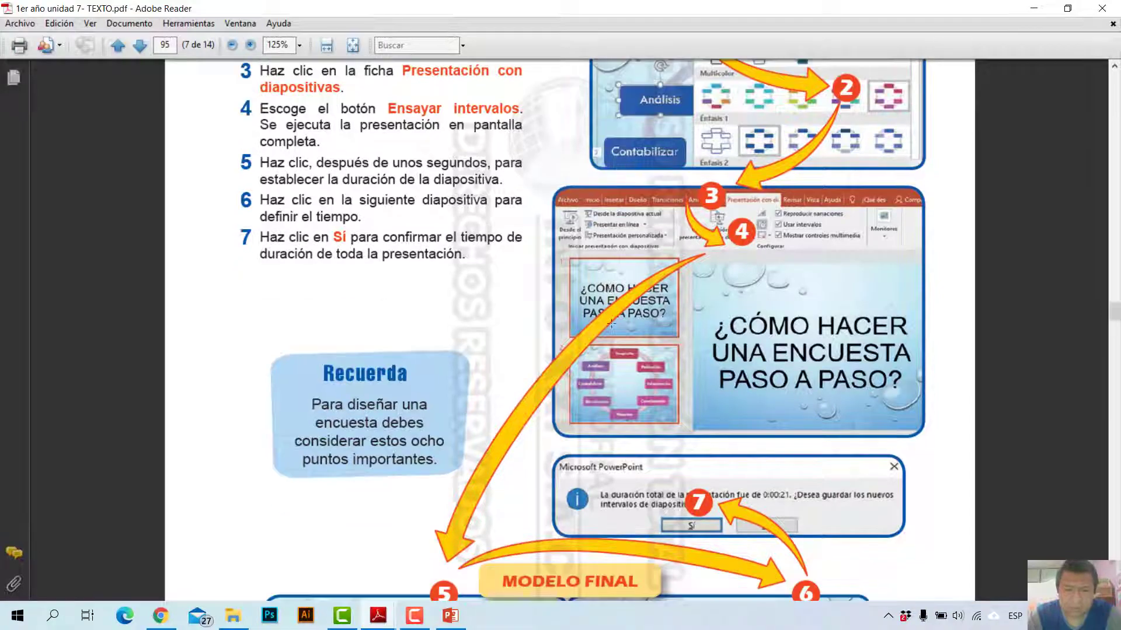
scroll(344, 233, down, 3)
scroll(341, 228, down, 6)
scroll(782, 217, up, 3)
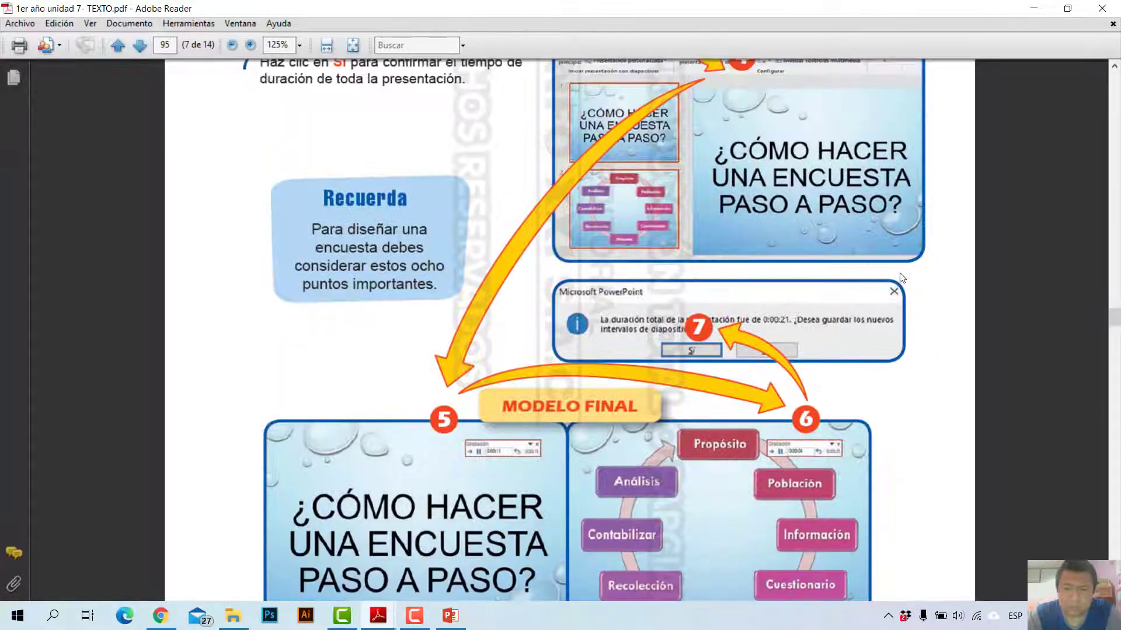
scroll(782, 217, down, 2)
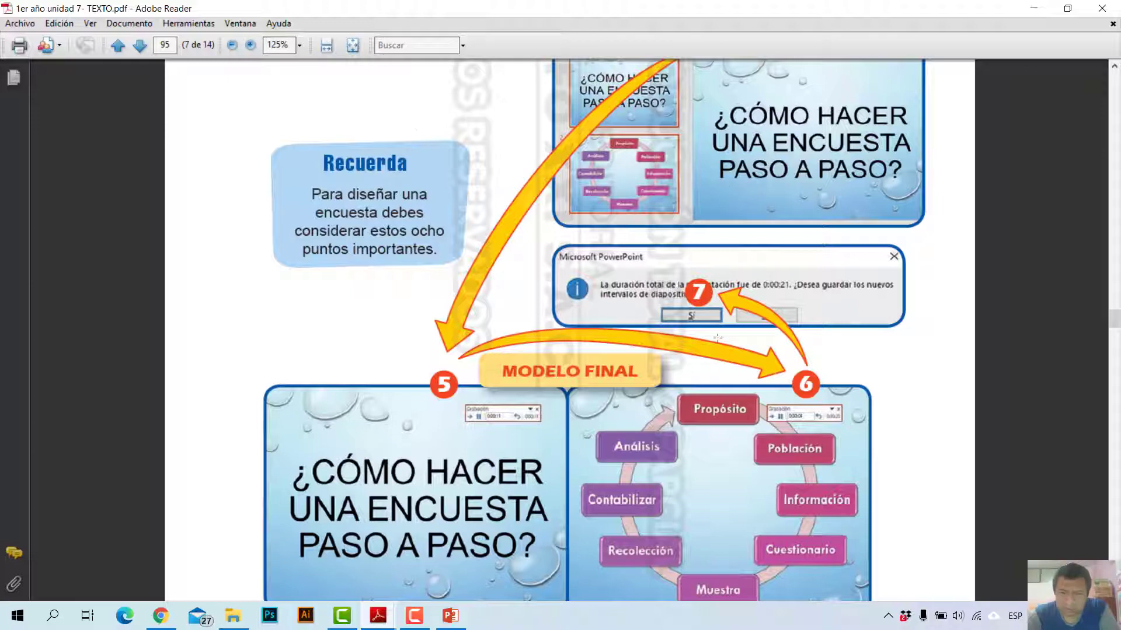
scroll(717, 337, down, 2)
scroll(537, 228, down, 3)
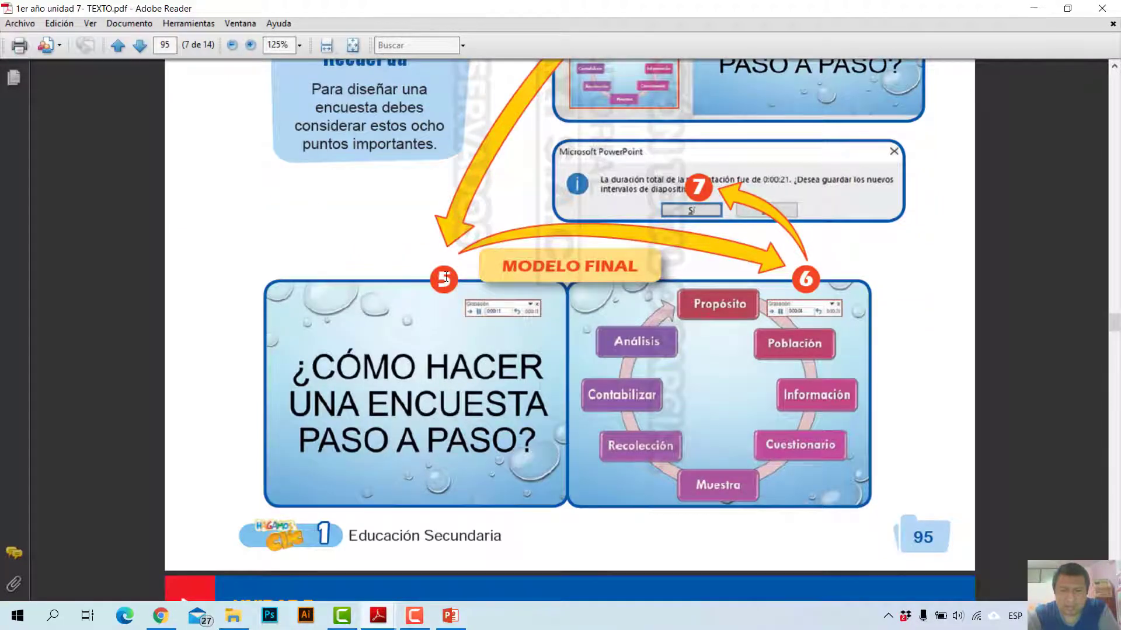
scroll(446, 278, up, 1)
scroll(442, 274, up, 2)
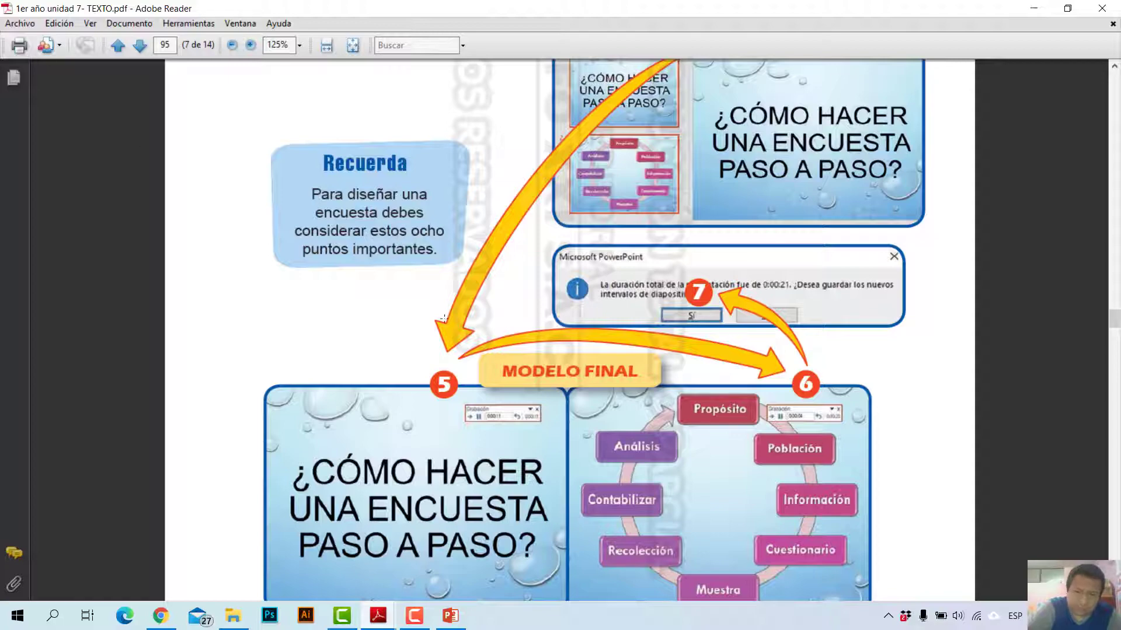
- Find section c) in the PDF, then show PowerPoint's Presentación con diapositivas tab
scroll(424, 293, down, 4)
scroll(594, 325, up, 2)
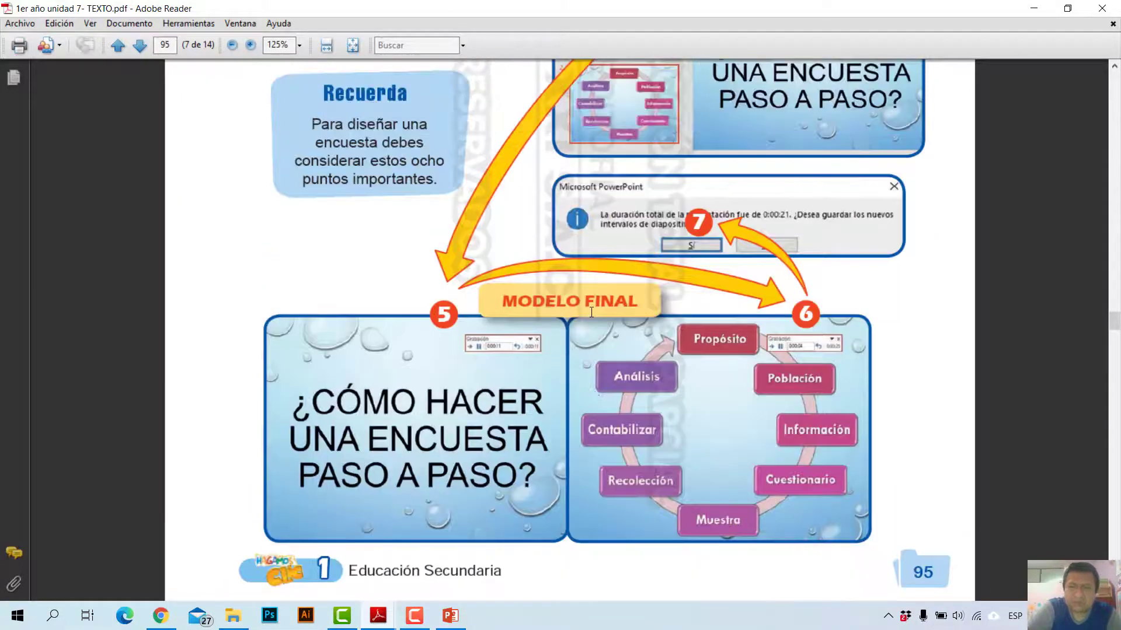
scroll(593, 318, up, 2)
scroll(596, 312, up, 2)
scroll(600, 309, up, 1)
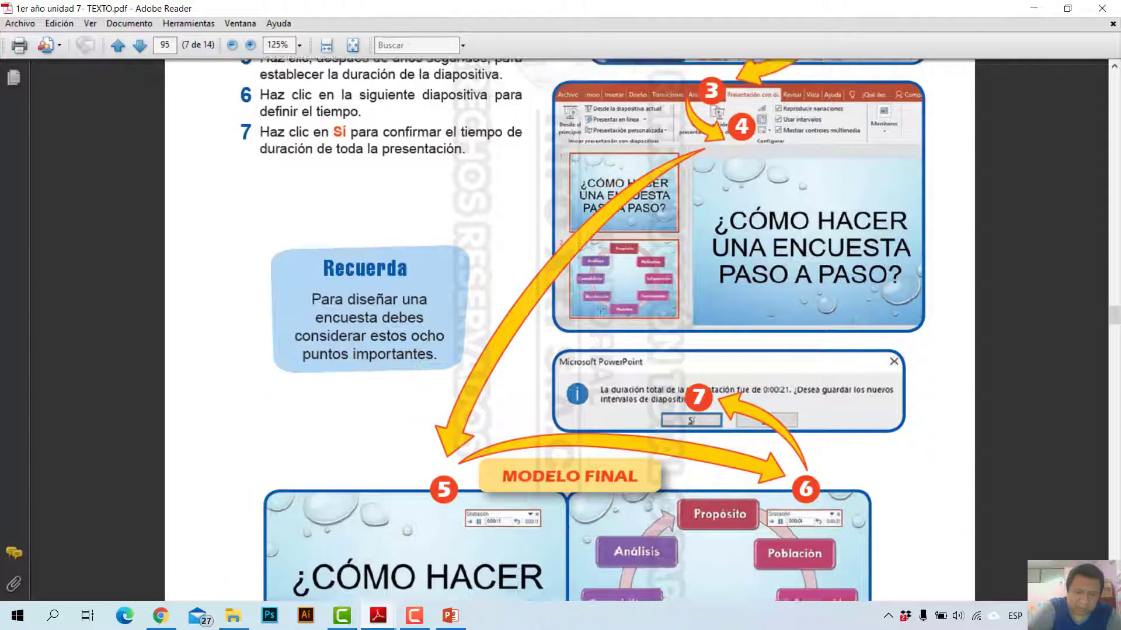
scroll(473, 489, down, 2)
click(461, 618)
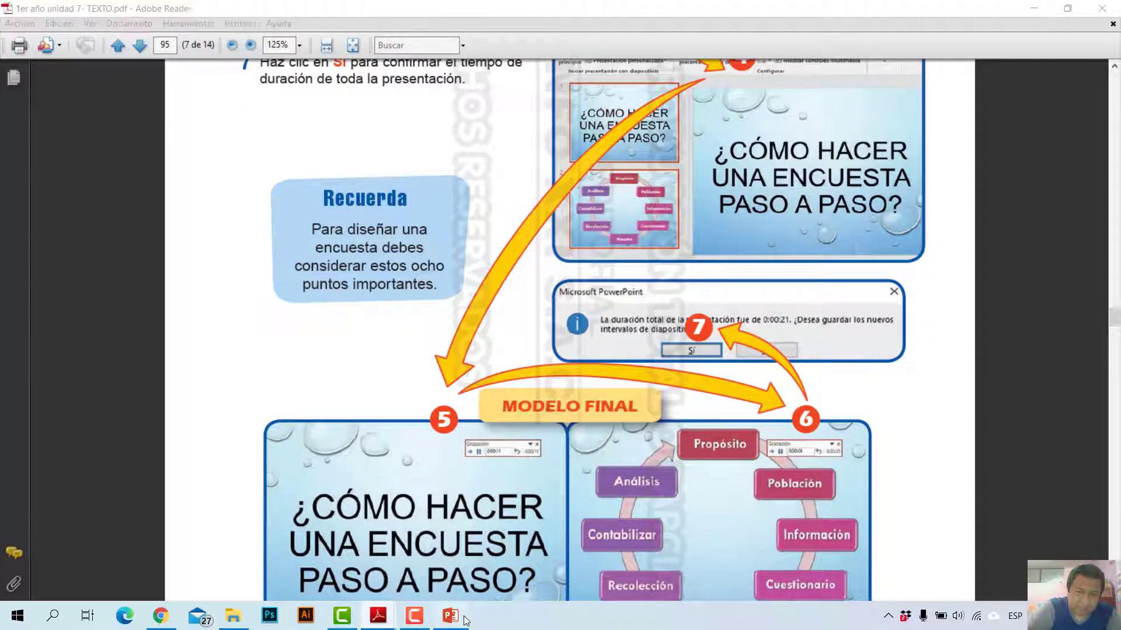
click(348, 30)
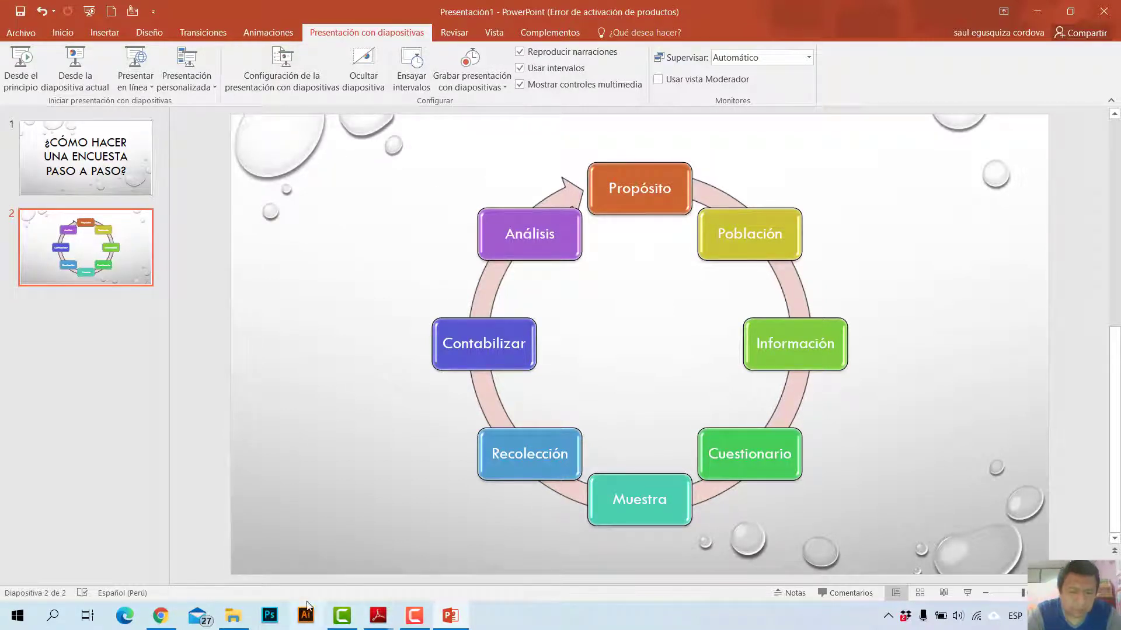
mouse_move(377, 616)
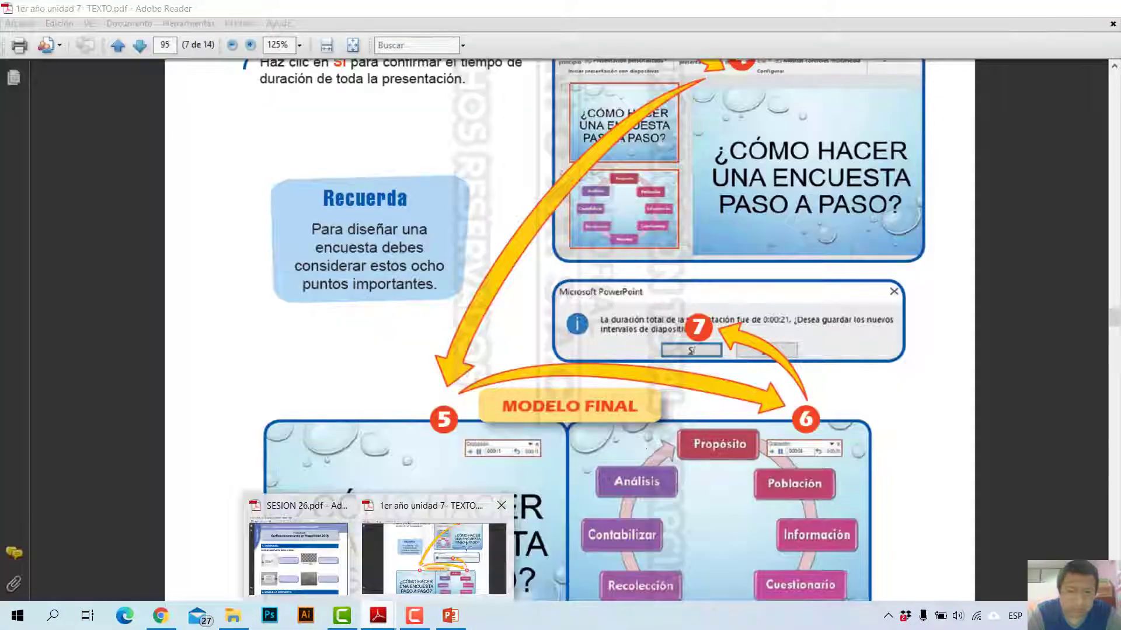
- Re-read the PDF's timing rehearsal steps, then return to the survey presentation
click(432, 575)
scroll(673, 393, up, 5)
scroll(665, 349, up, 4)
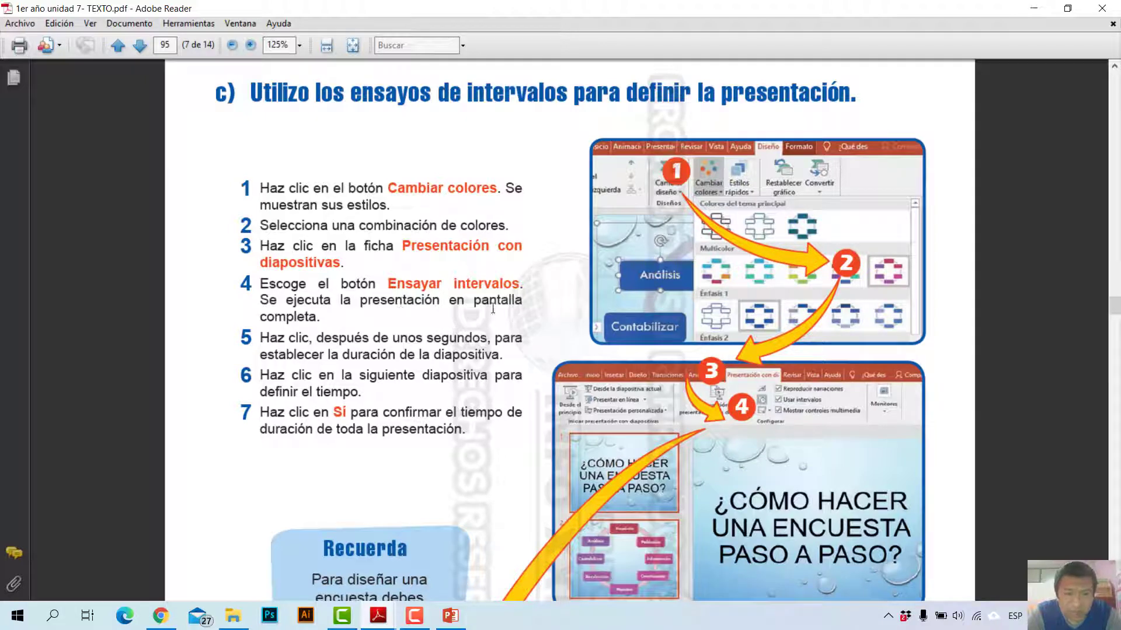
scroll(715, 404, down, 2)
scroll(712, 377, down, 1)
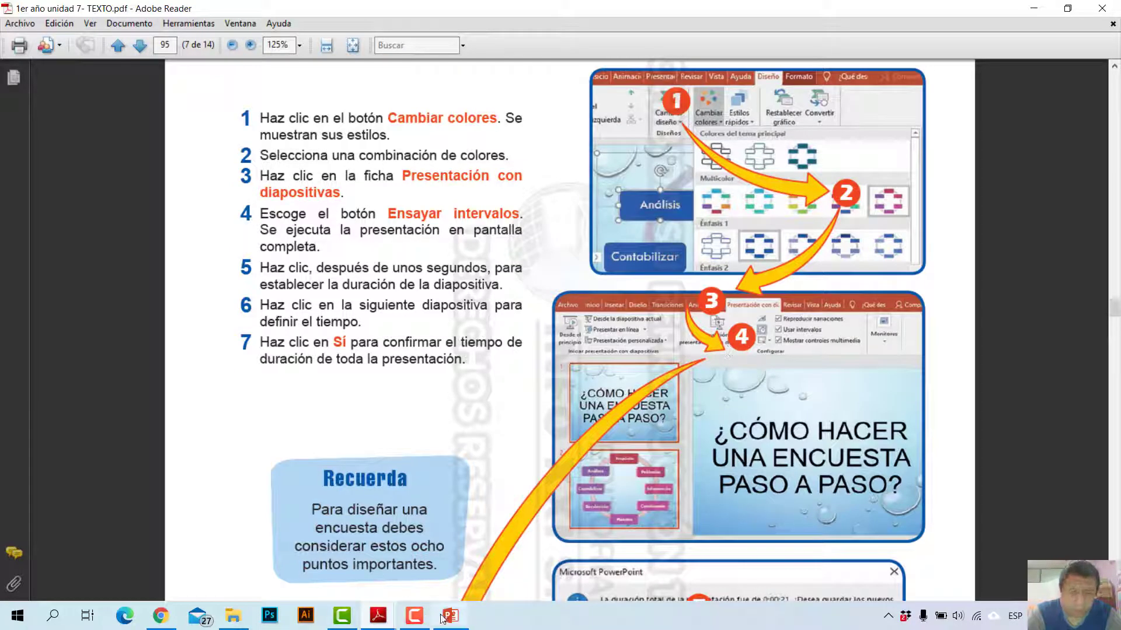
mouse_move(450, 616)
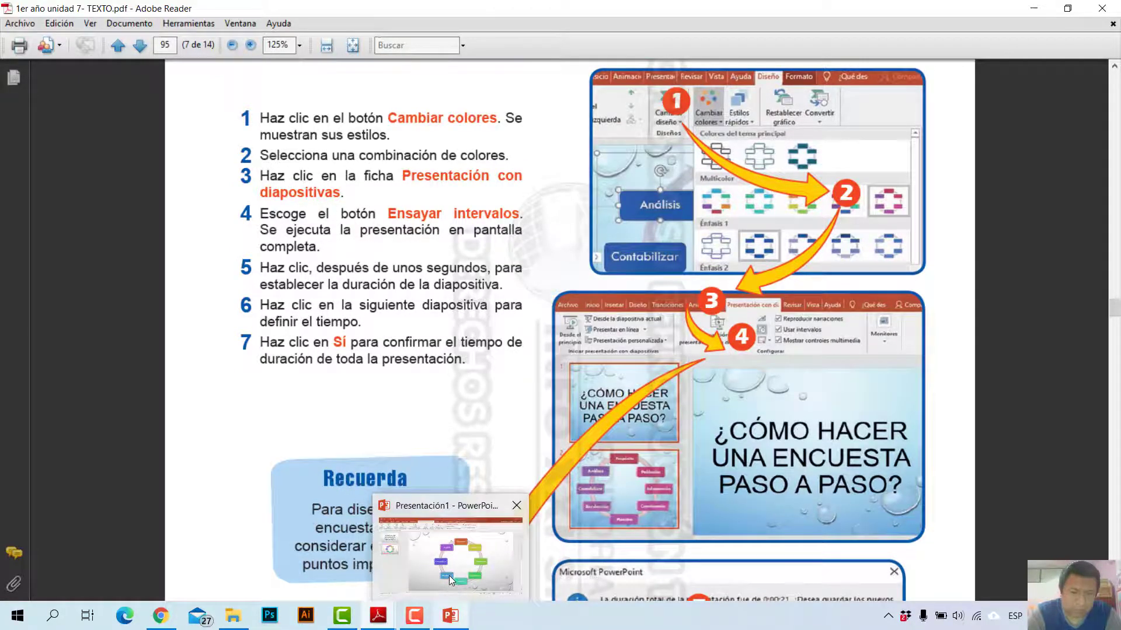
click(450, 576)
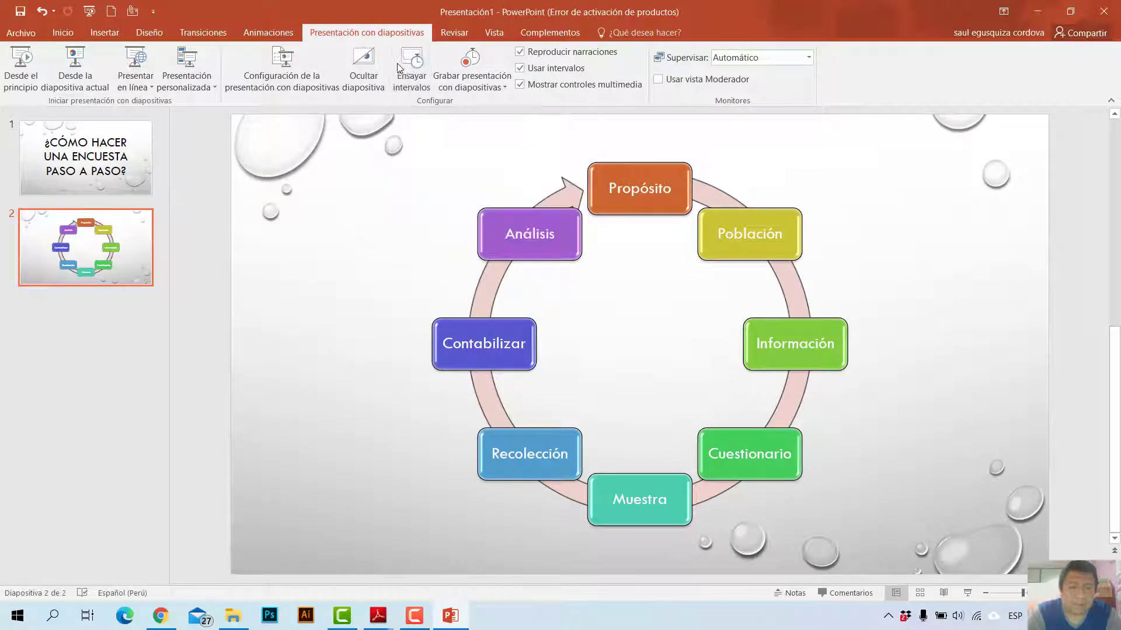
- Rehearse both slides with Ensayar intervalos and keep the 0:00:14 recorded timings
scroll(208, 124, up, 1)
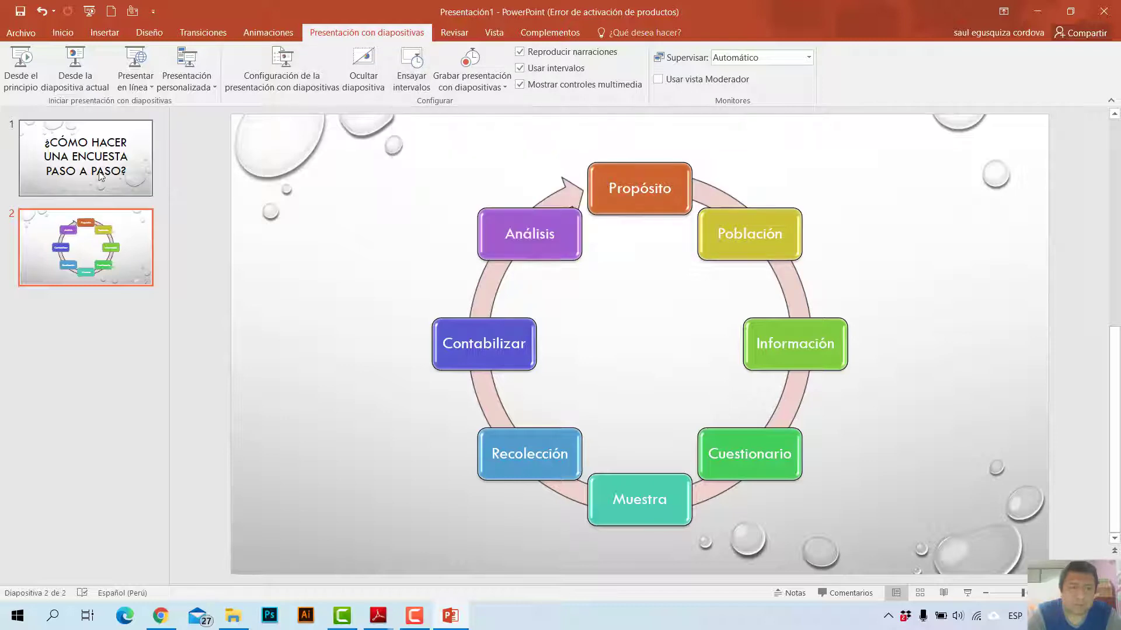
click(400, 87)
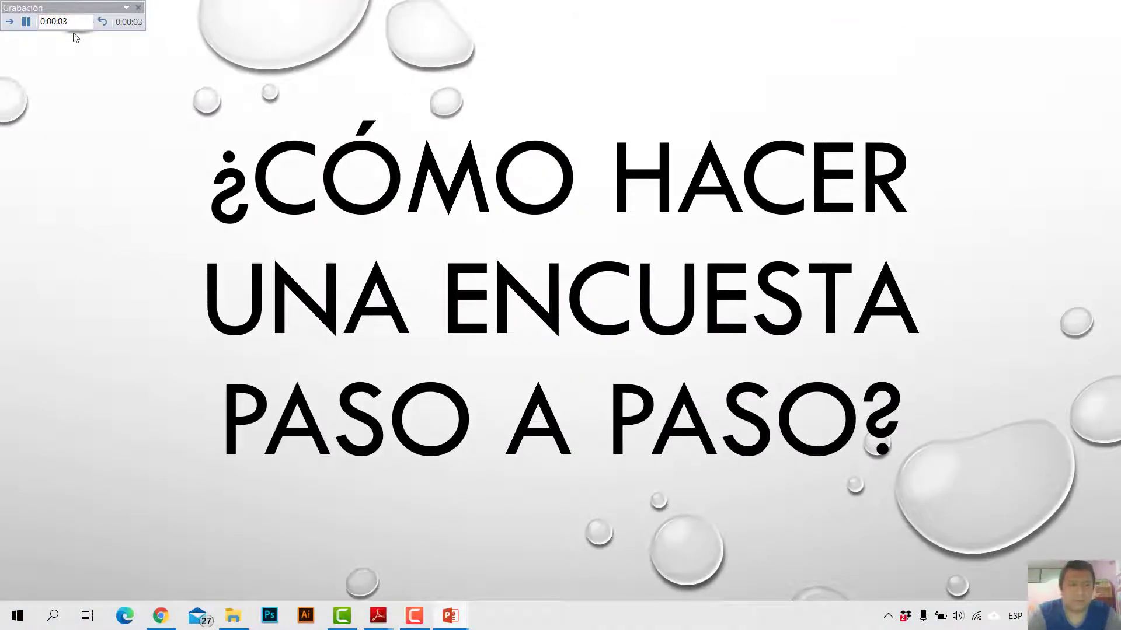
click(690, 167)
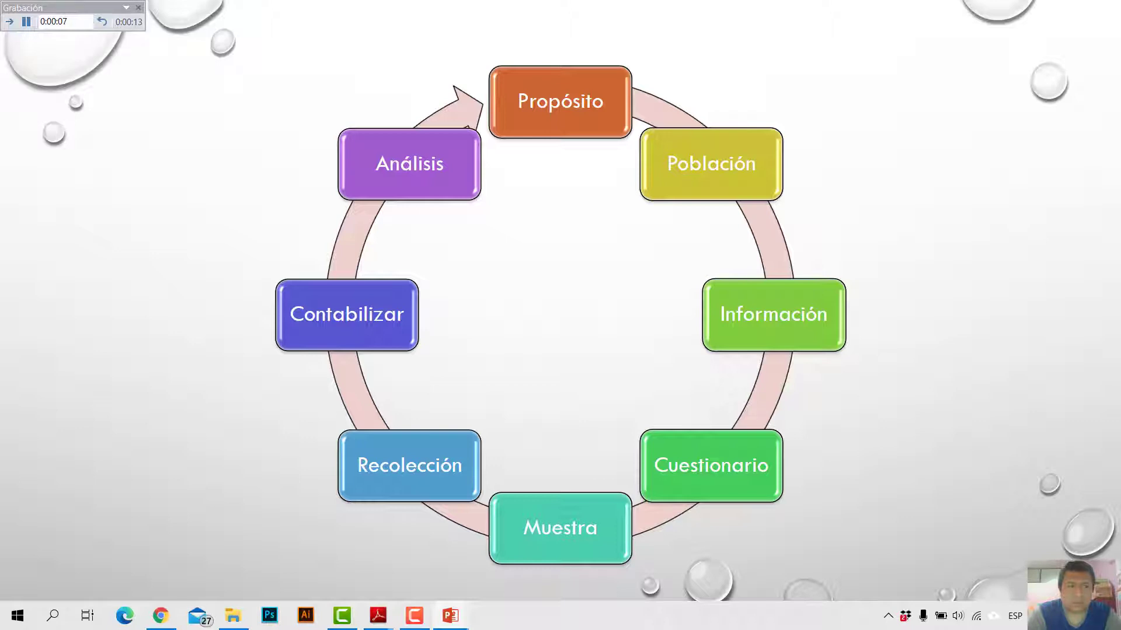
click(532, 120)
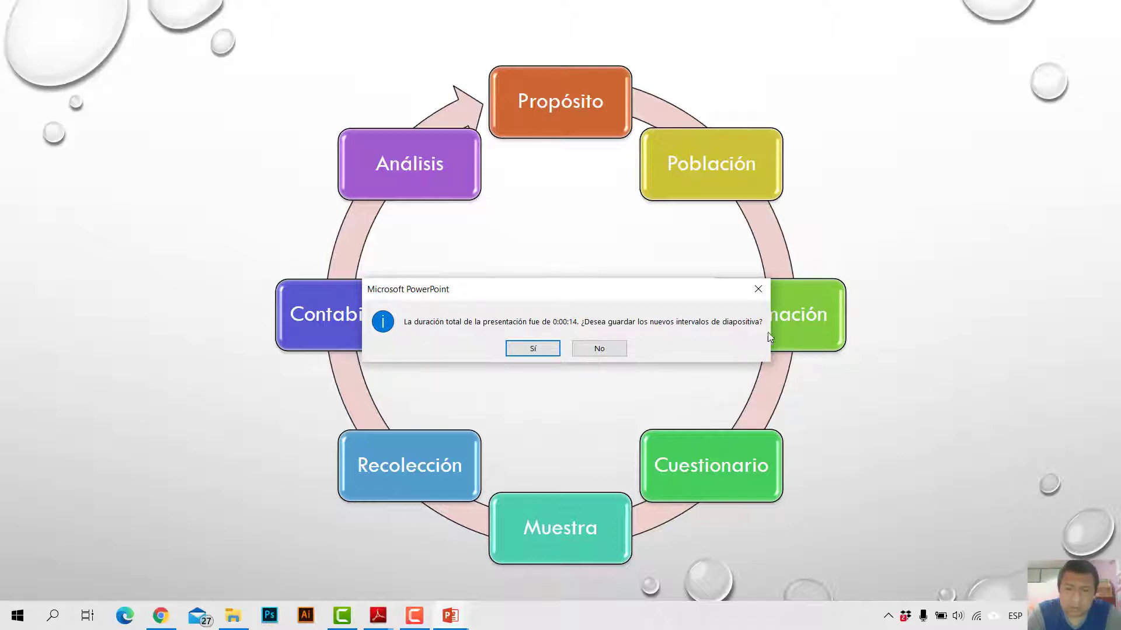
click(533, 348)
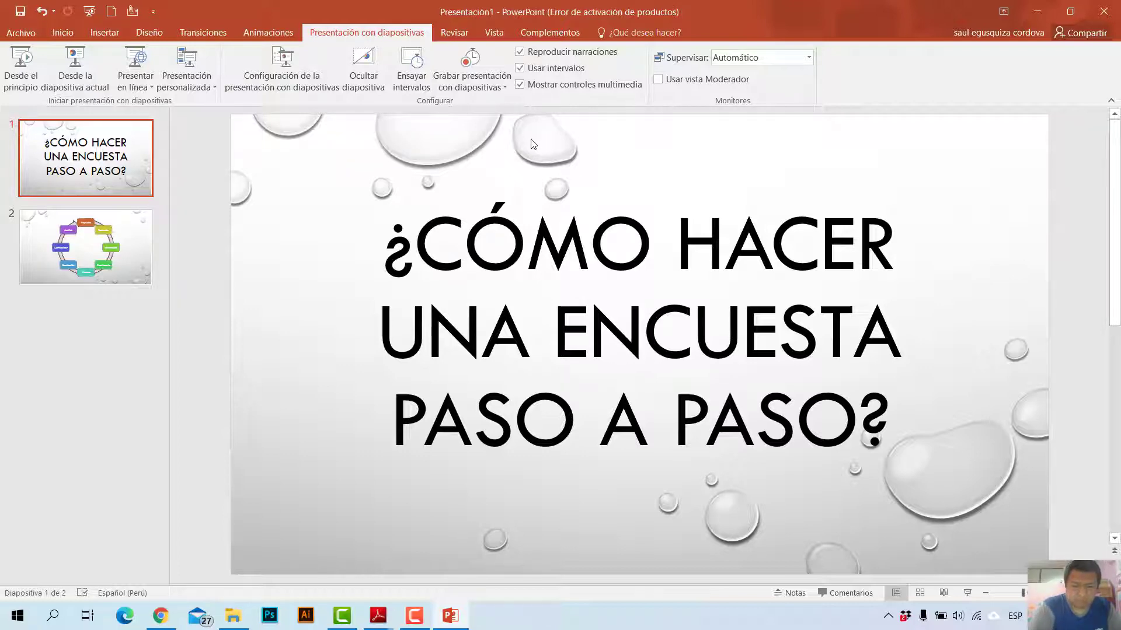
- Run the slide show with F5 through both slides and exit from the black end screen
key(F5)
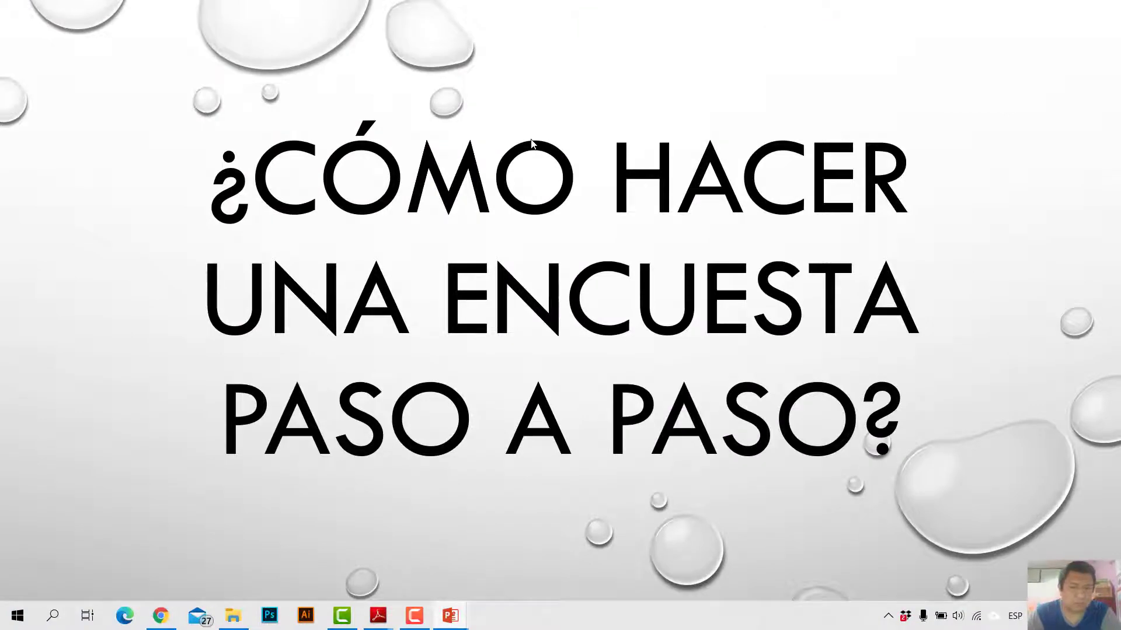
click(531, 142)
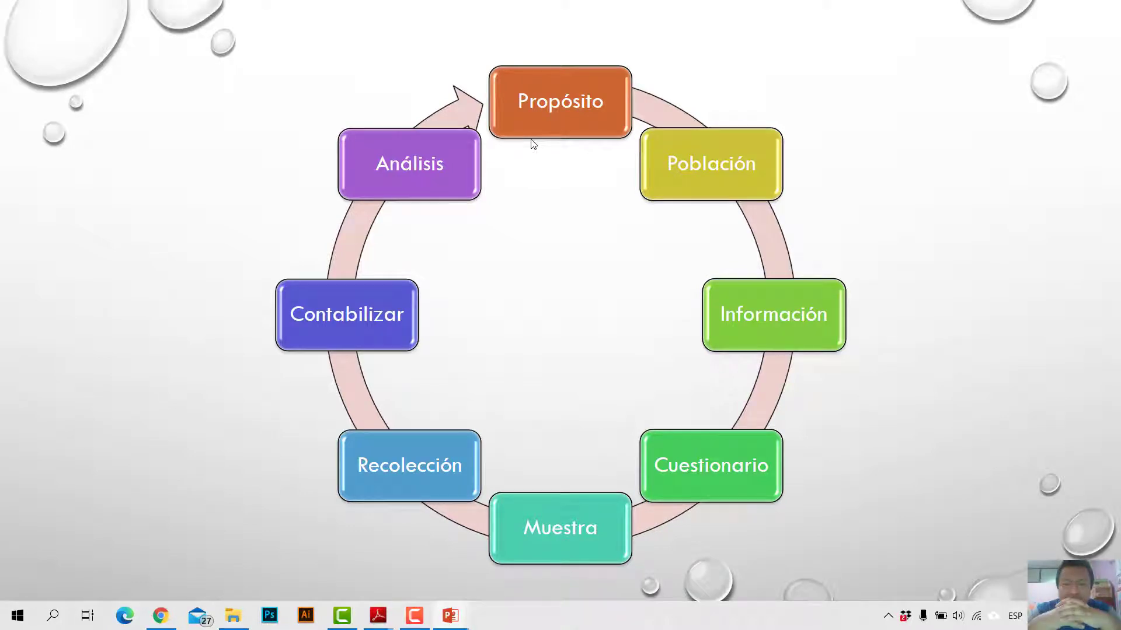
click(533, 143)
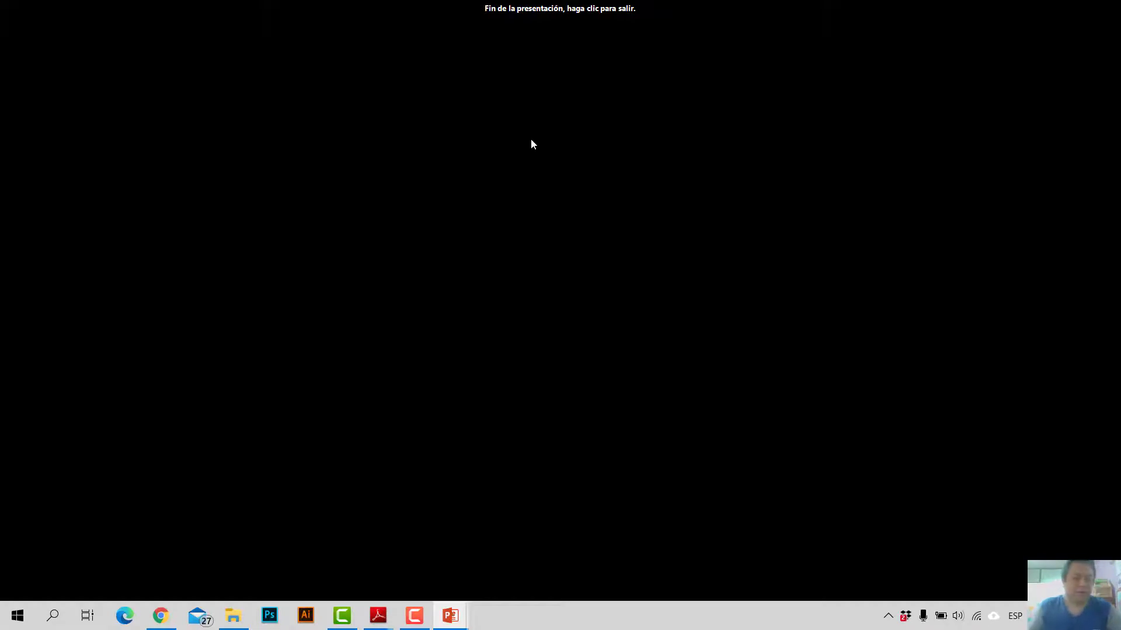
click(532, 140)
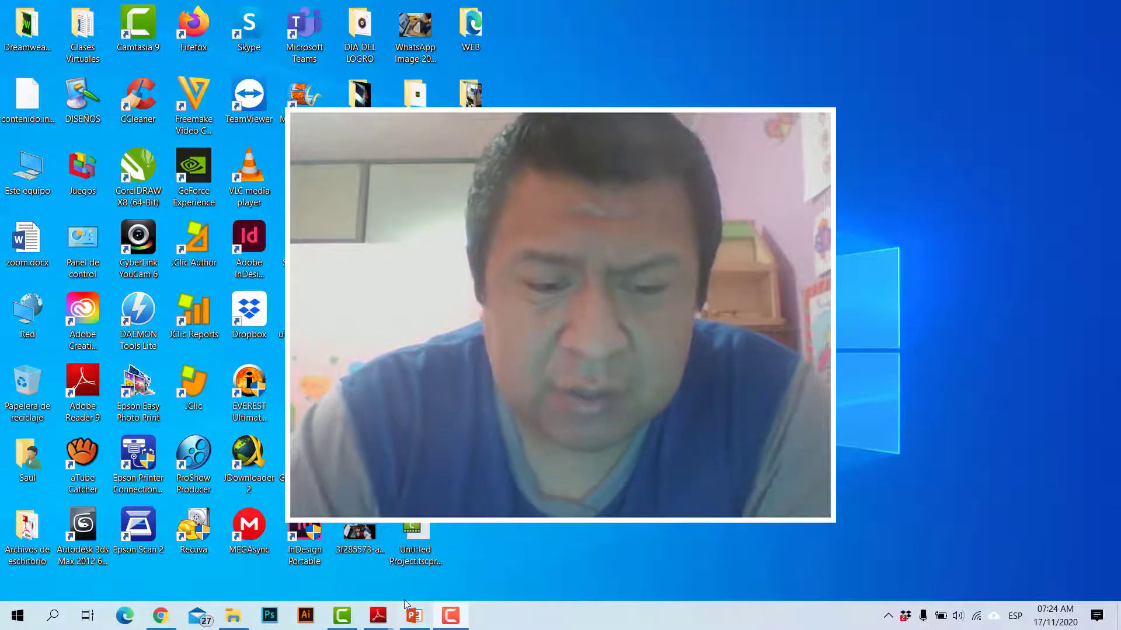
mouse_move(377, 615)
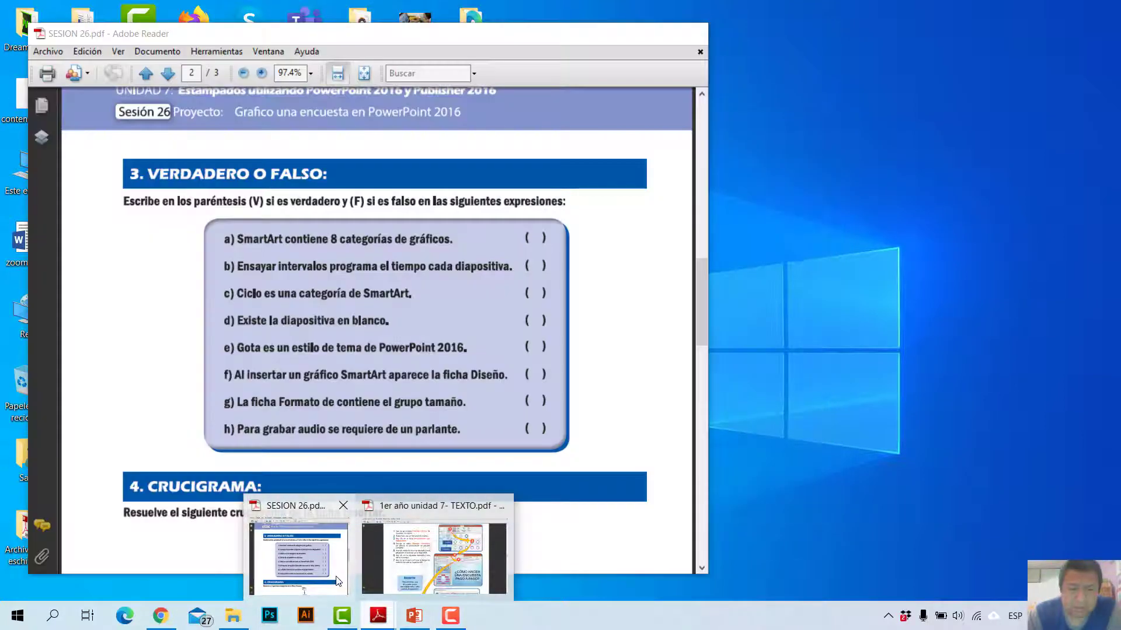
- Show SESION 26.pdf maximized and scrolled to page 1's name-the-themes exercise
click(298, 558)
click(659, 40)
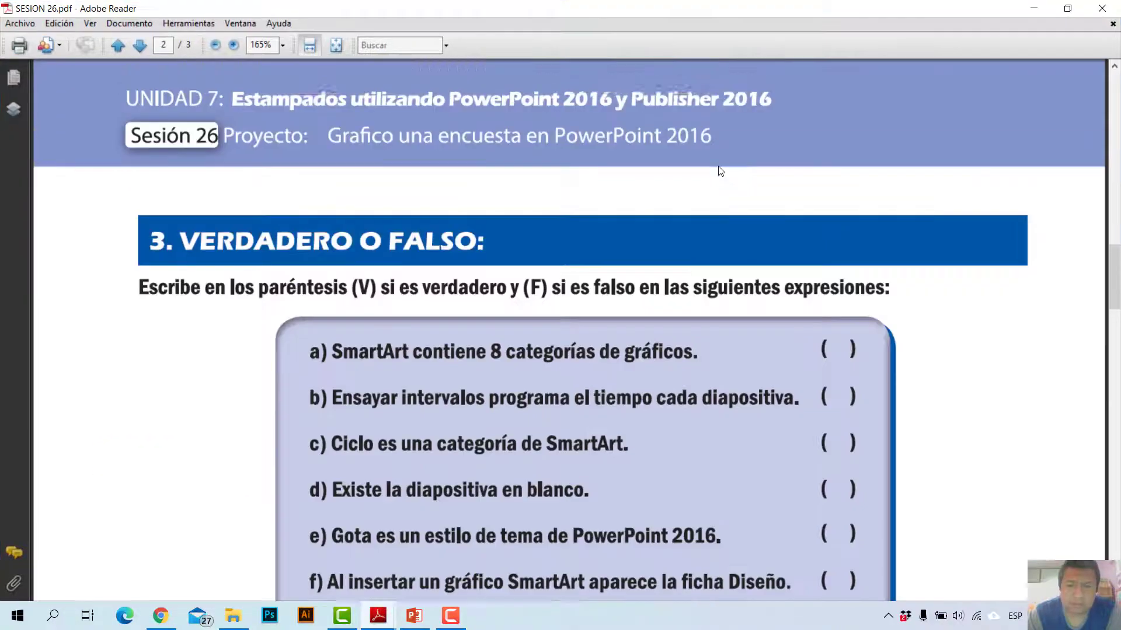
scroll(720, 170, up, 3)
scroll(720, 169, up, 5)
scroll(721, 169, up, 2)
scroll(720, 169, up, 7)
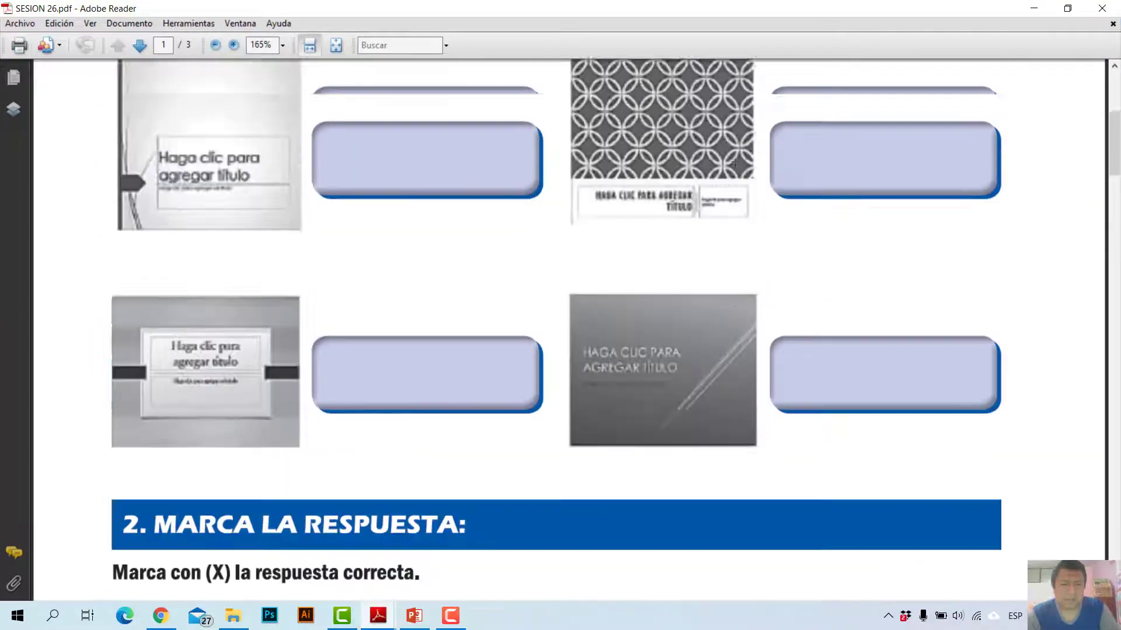
scroll(740, 161, down, 3)
scroll(740, 161, down, 6)
scroll(743, 155, down, 1)
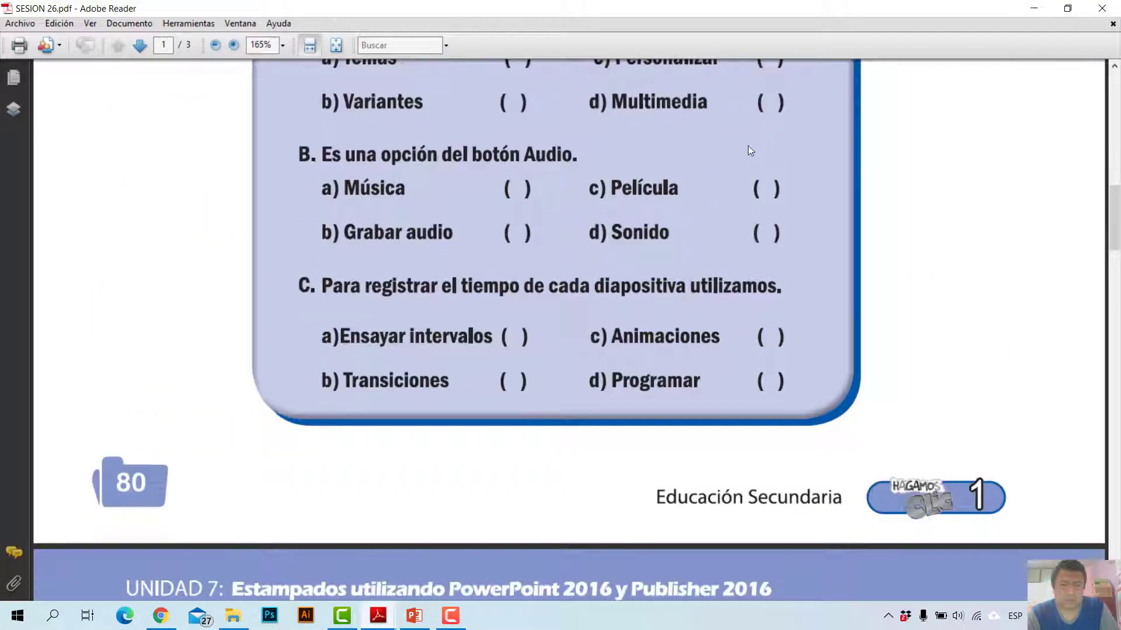
scroll(747, 145, up, 5)
scroll(749, 145, up, 3)
scroll(753, 143, up, 5)
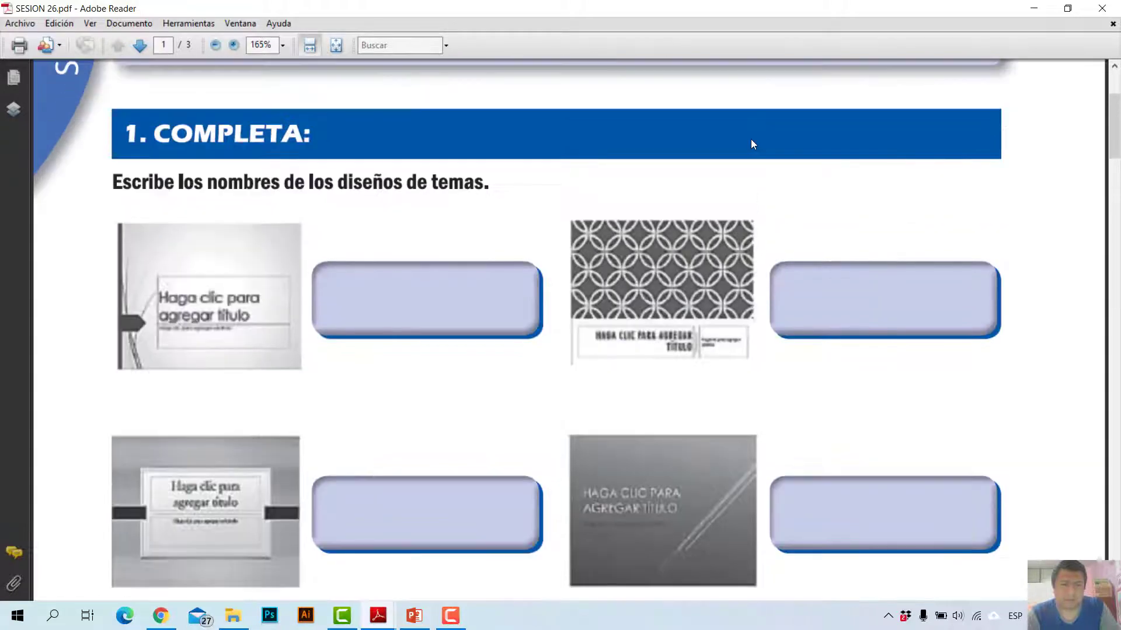
ctrl+scroll(751, 144, down, 1)
ctrl+scroll(751, 138, down, 1)
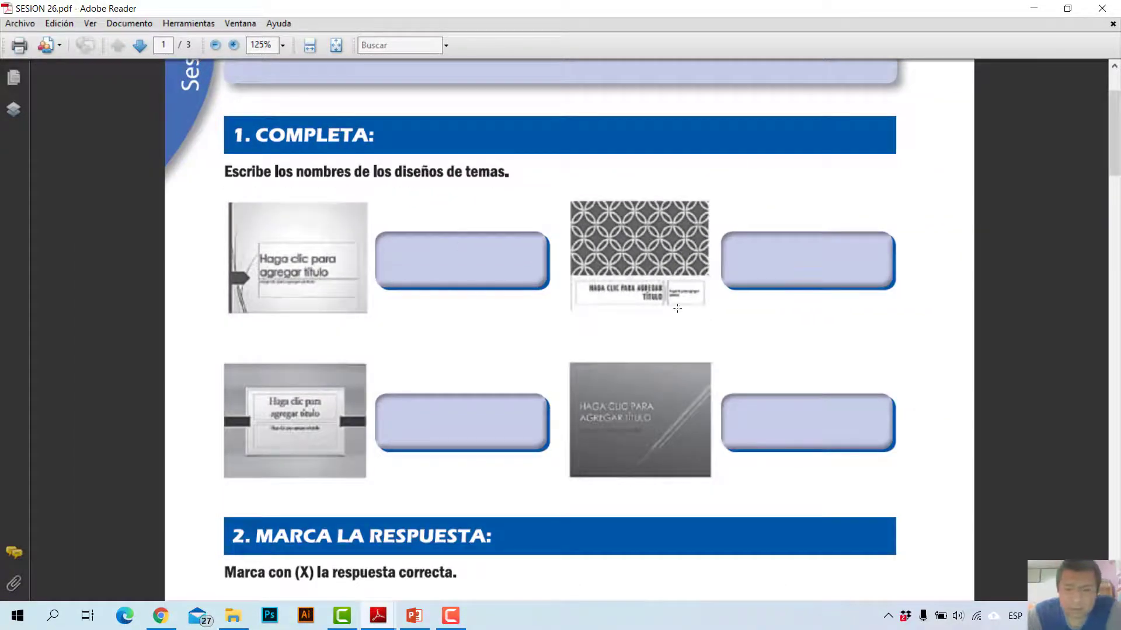
- Open PowerPoint's Diseño themes and restore the window down to a smaller size
click(414, 615)
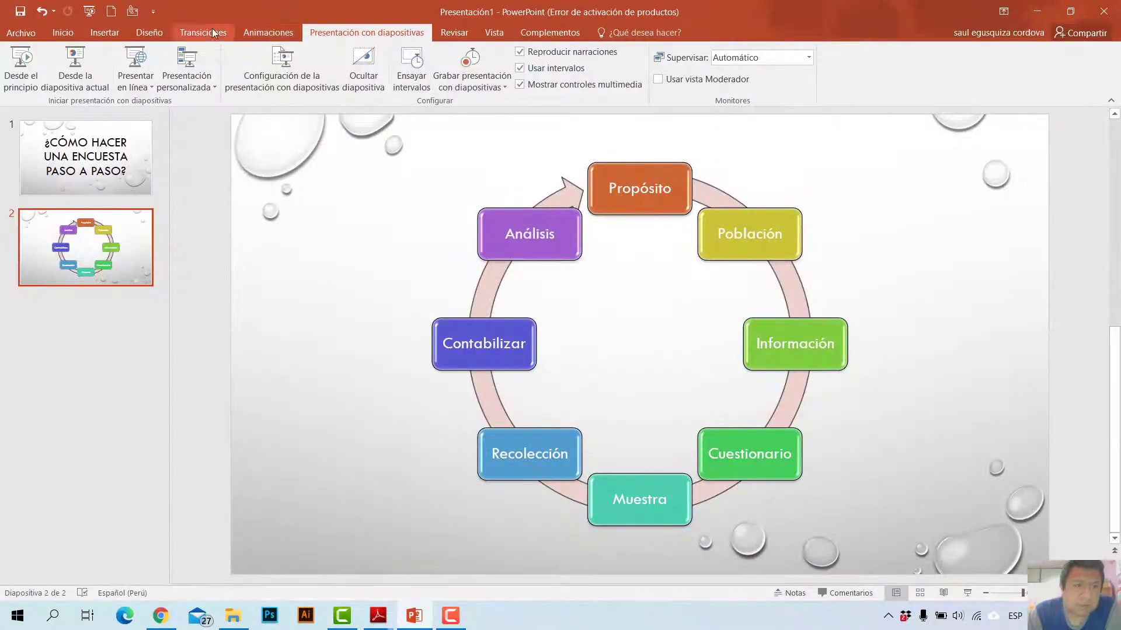
click(150, 34)
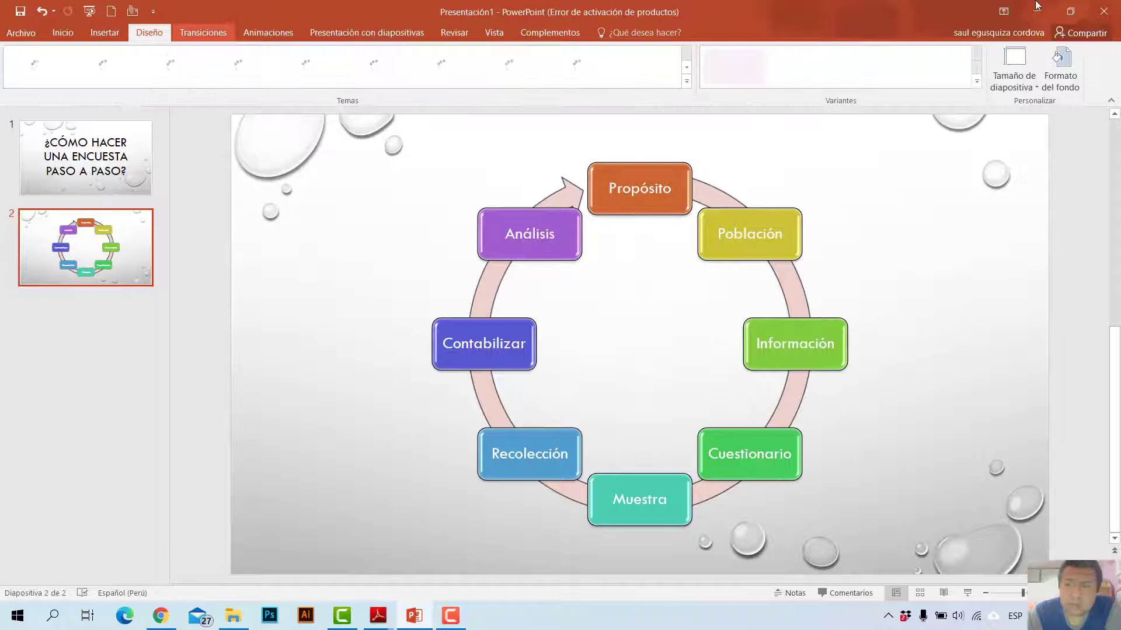
click(1071, 11)
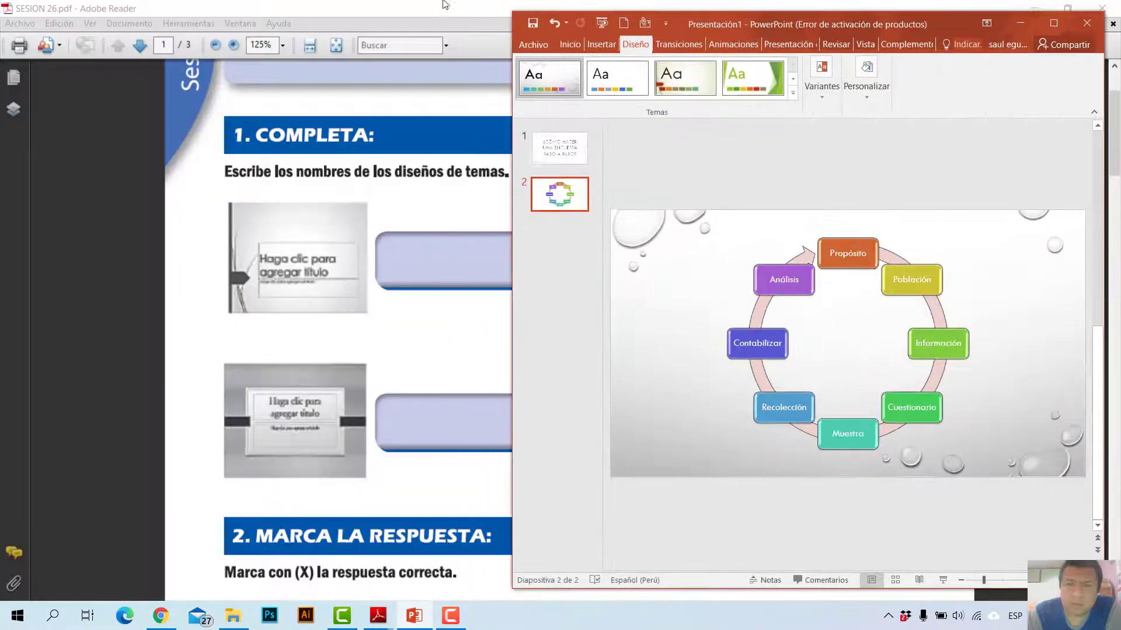
- Restore down Adobe Reader and drag PowerPoint to the right half of the screen
click(421, 11)
click(1067, 9)
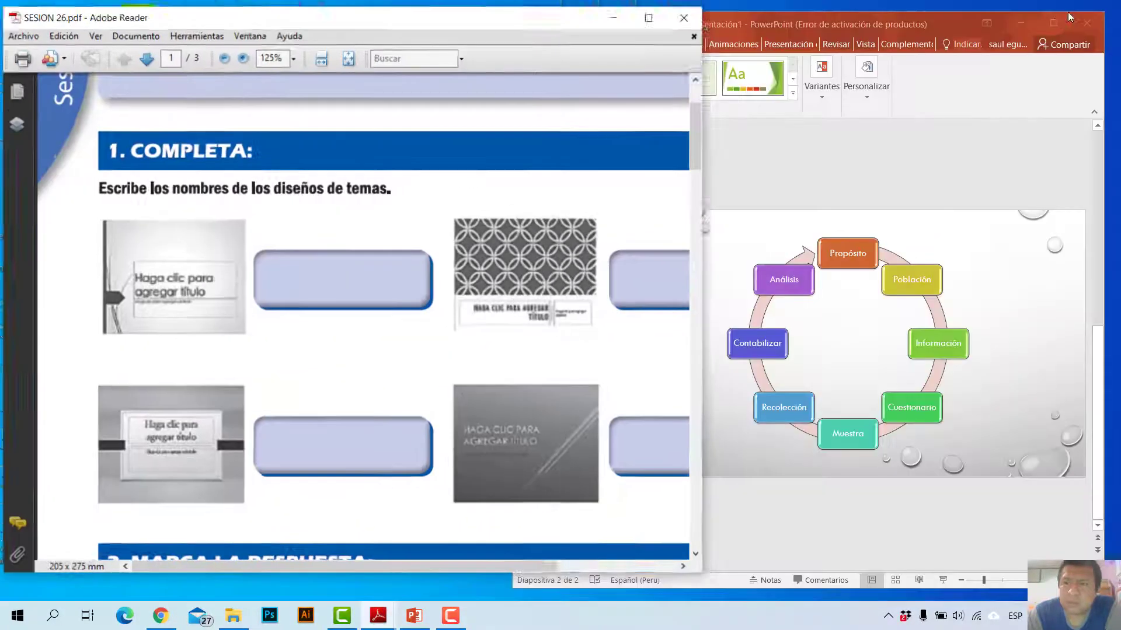
drag(810, 31, 1022, 52)
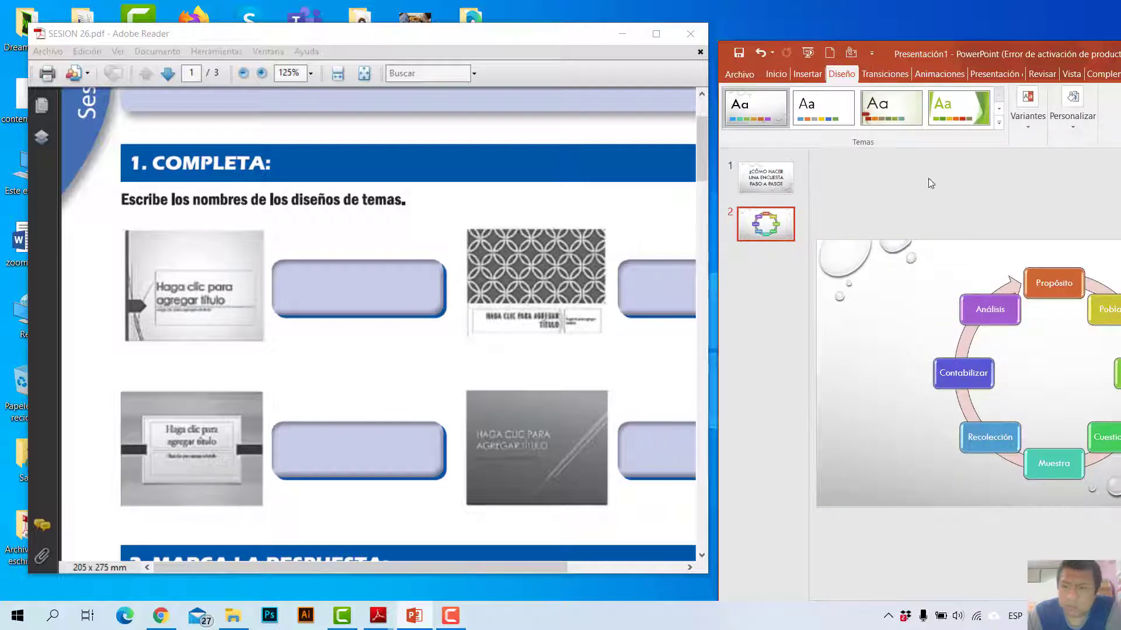
- Expand and browse PowerPoint's full Themes gallery
click(998, 123)
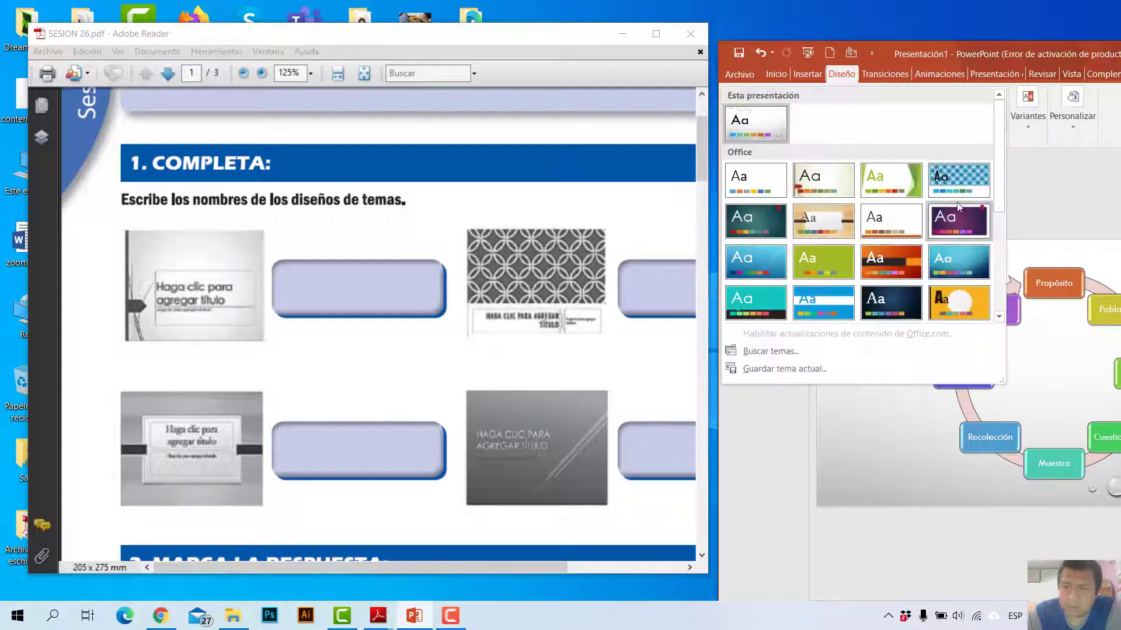
scroll(931, 216, down, 5)
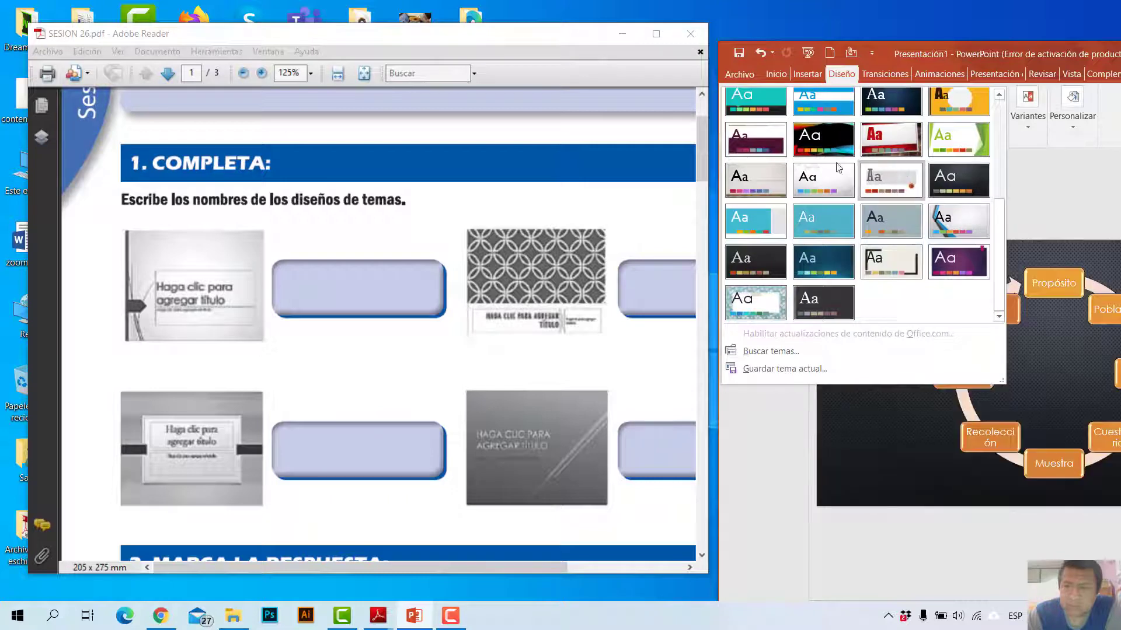
scroll(934, 245, up, 3)
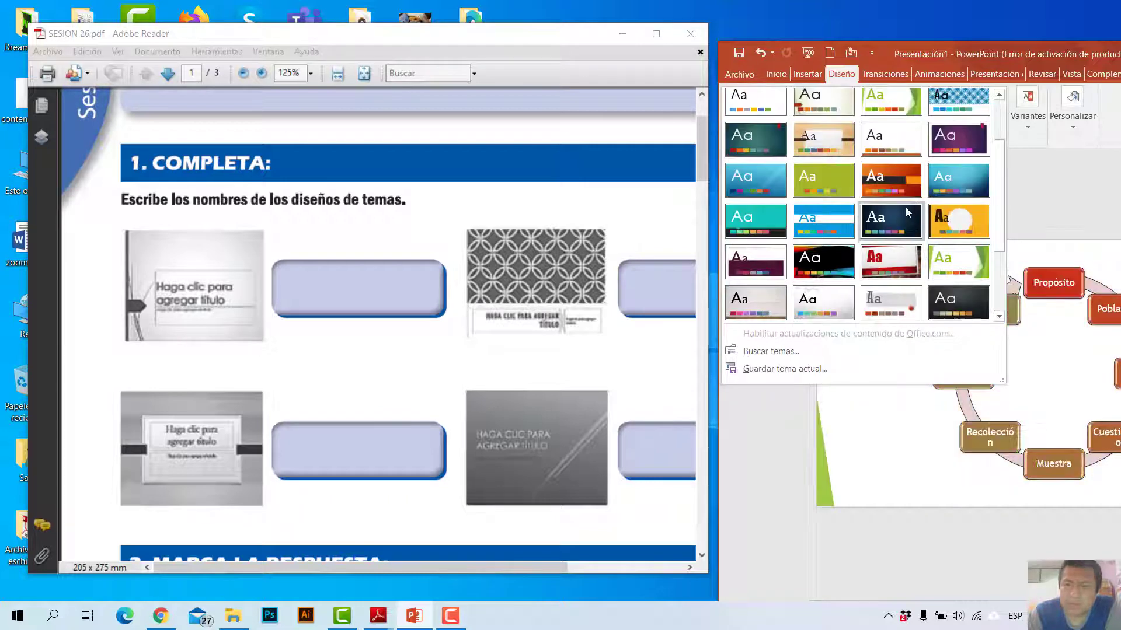
scroll(875, 233, up, 2)
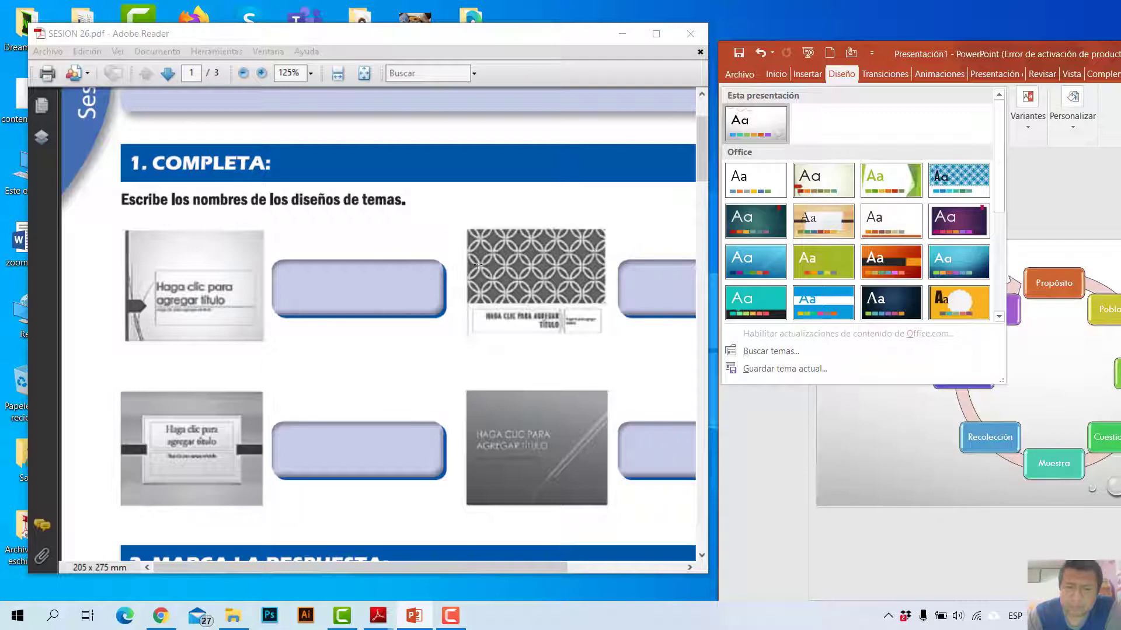
- Scroll the PDF to '2. MARCA LA RESPUESTA' and maximize Adobe Reader
scroll(479, 263, down, 5)
scroll(421, 186, down, 3)
scroll(401, 180, down, 2)
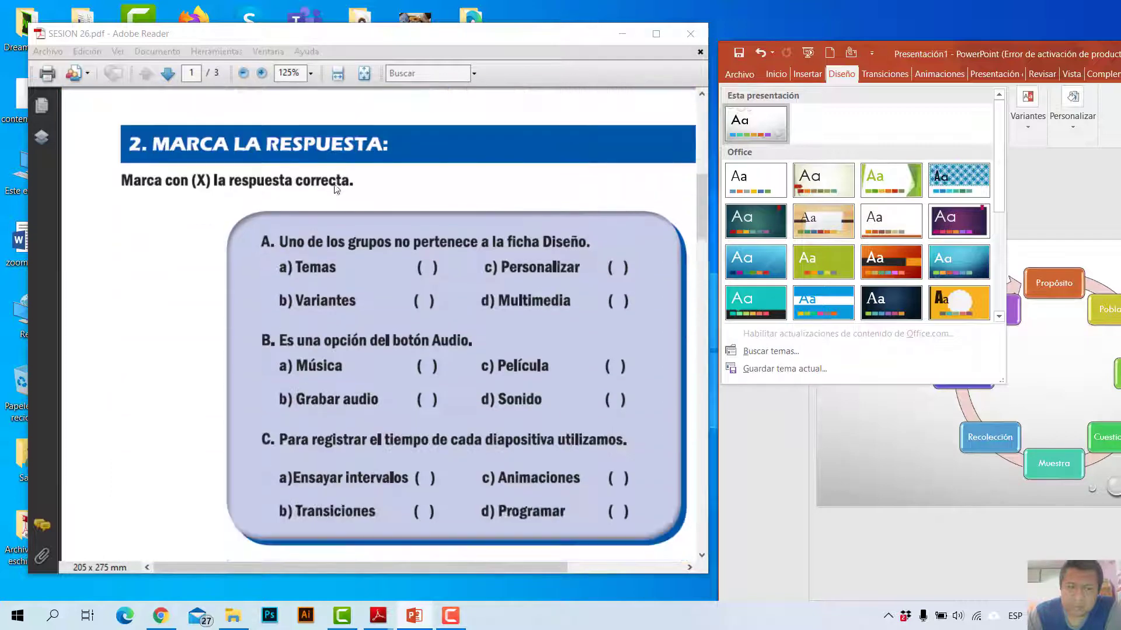
click(658, 35)
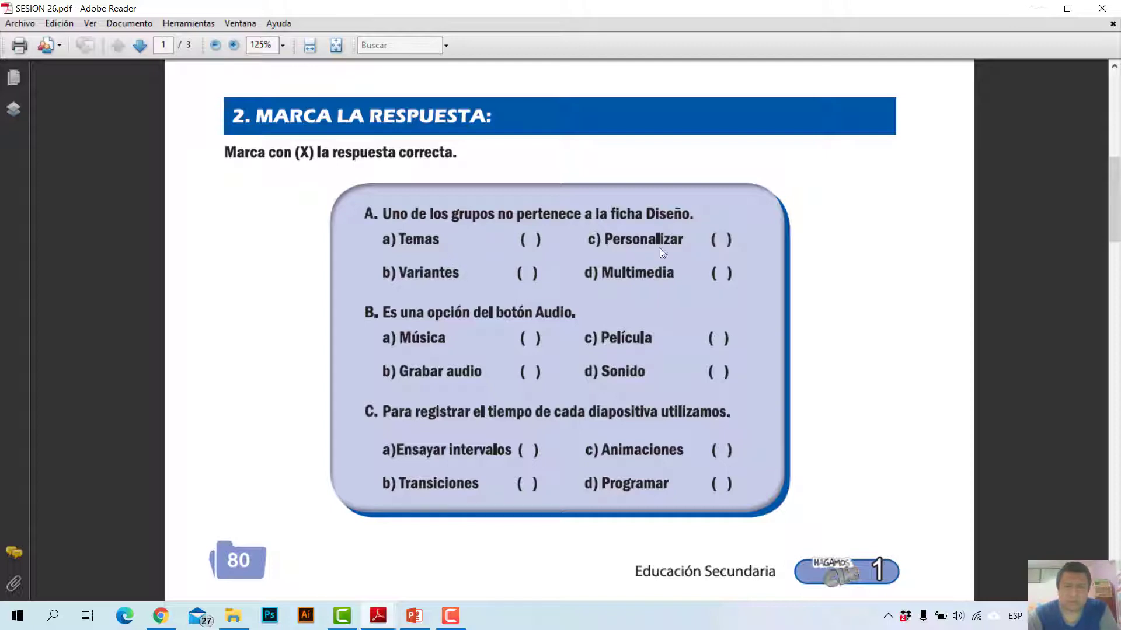
- Bring PowerPoint forward and maximize it on slide 2's eight-step survey cycle
click(416, 615)
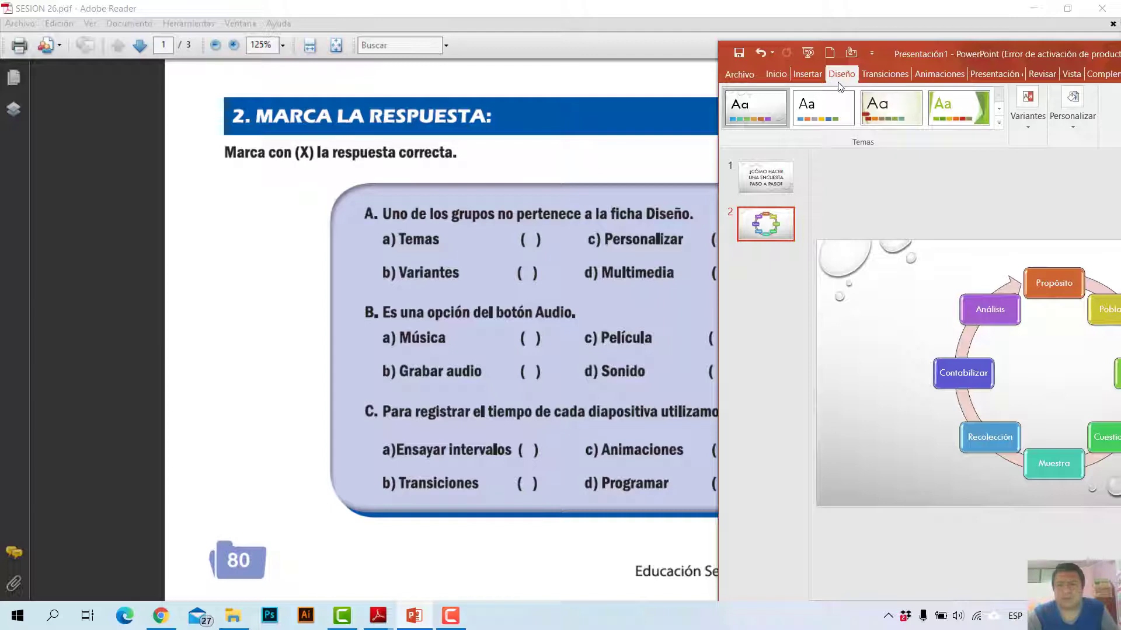
double_click(1041, 53)
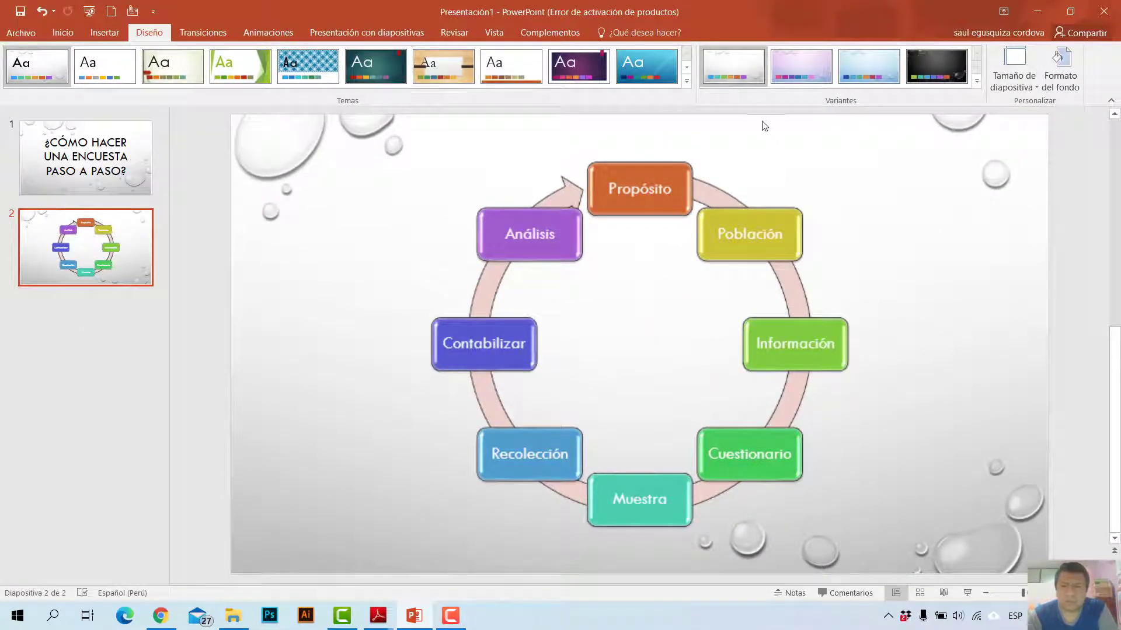
- Minimize PowerPoint to reveal the worksheet's 'Marca la respuesta' questions
click(1037, 11)
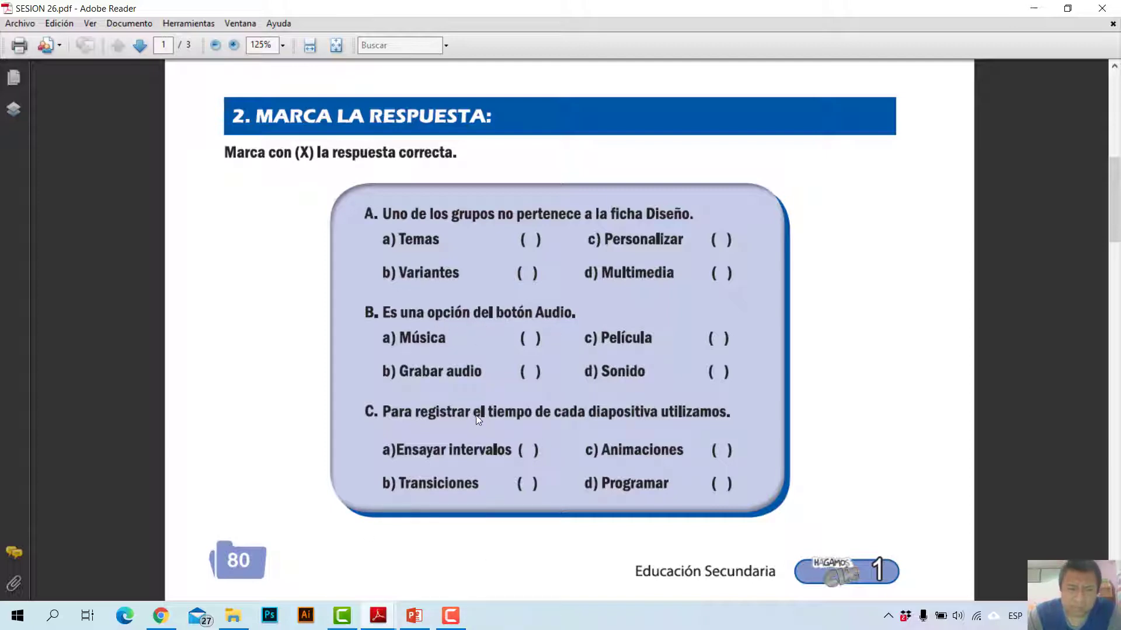
- Bring PowerPoint back from the taskbar and maximize it over the worksheet, showing the Insertar tab
click(414, 615)
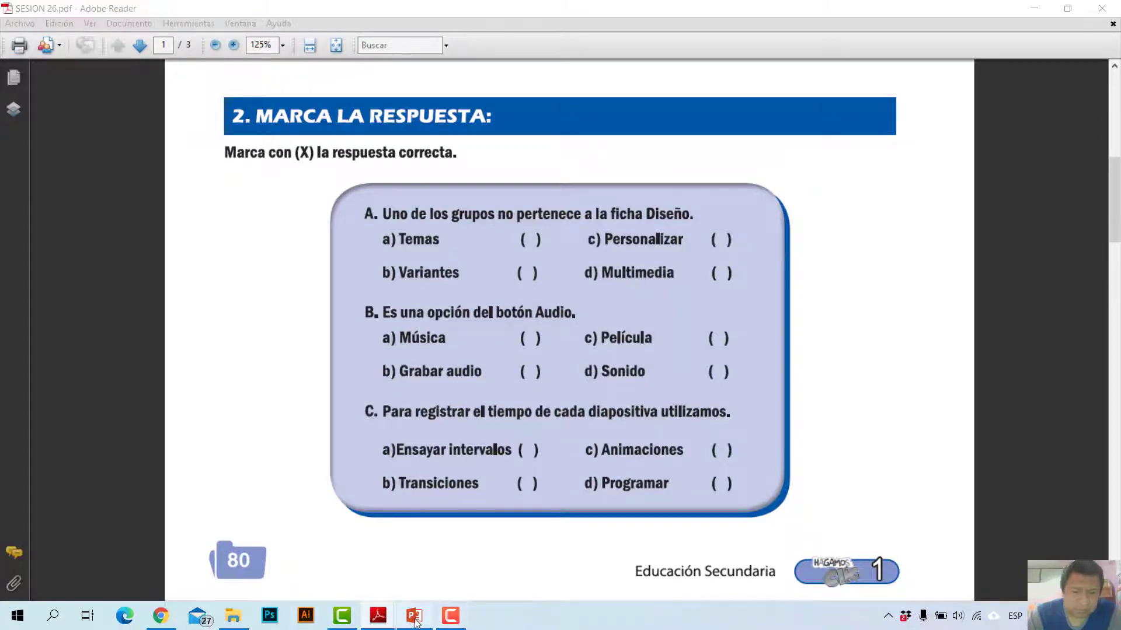
click(1068, 12)
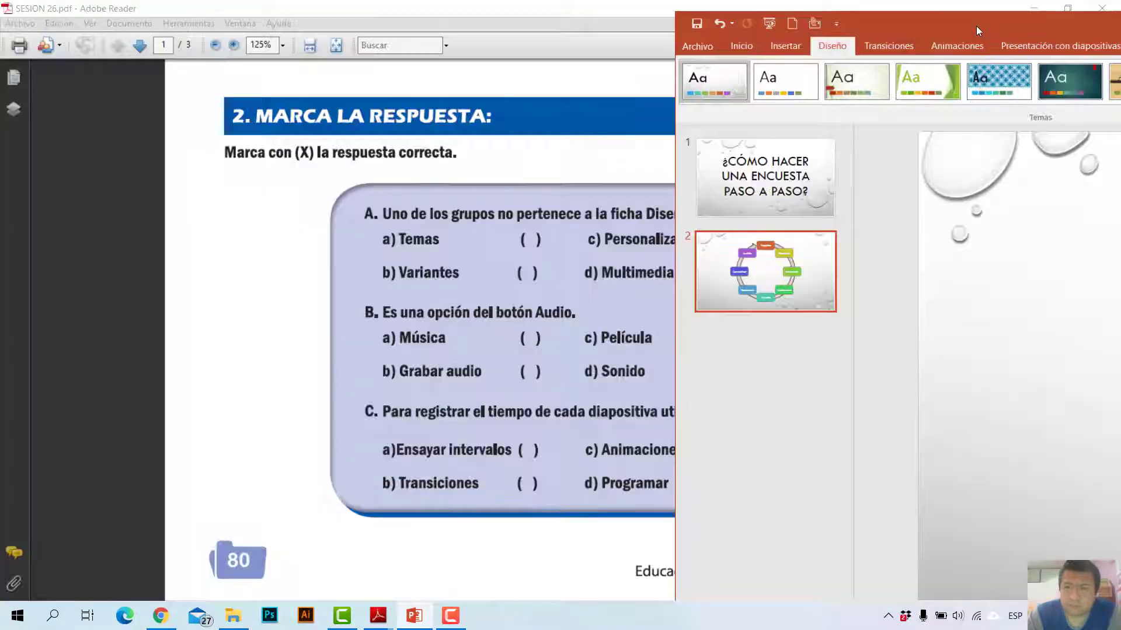
drag(937, 28, 761, 56)
click(805, 75)
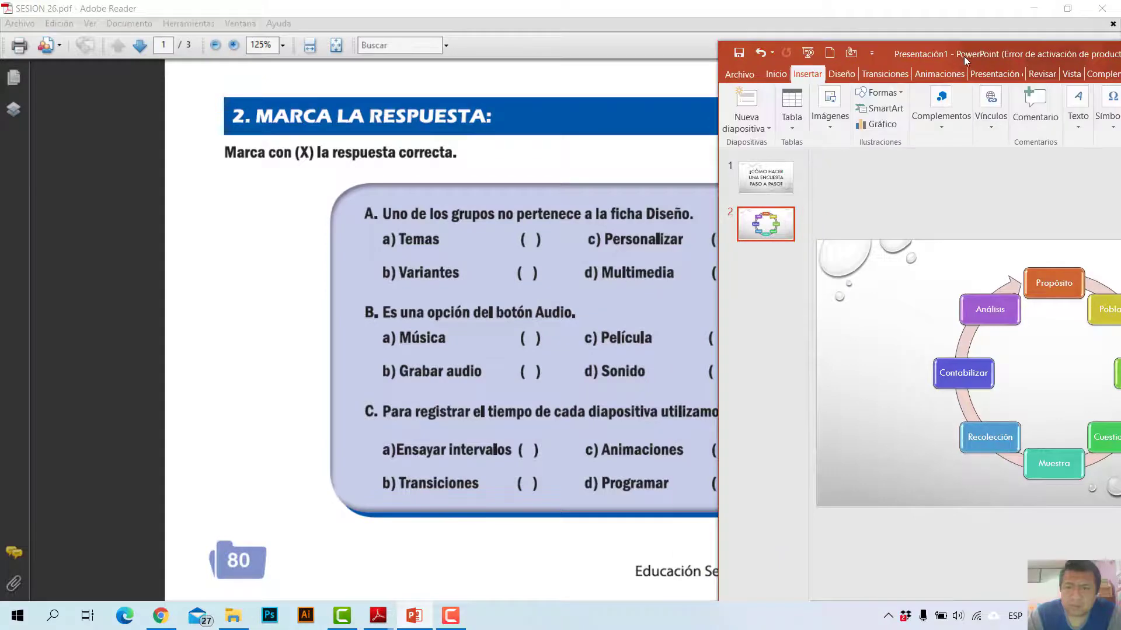
double_click(964, 55)
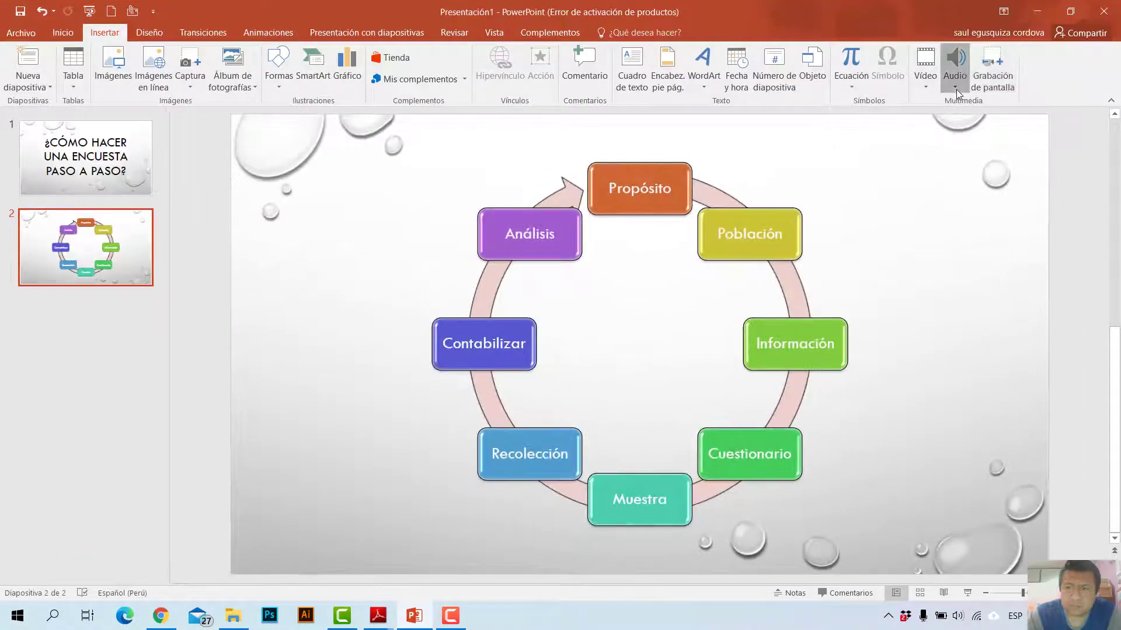
- Review the Audio and Vídeo insertion options without choosing any, then show the Diseño tab
click(956, 89)
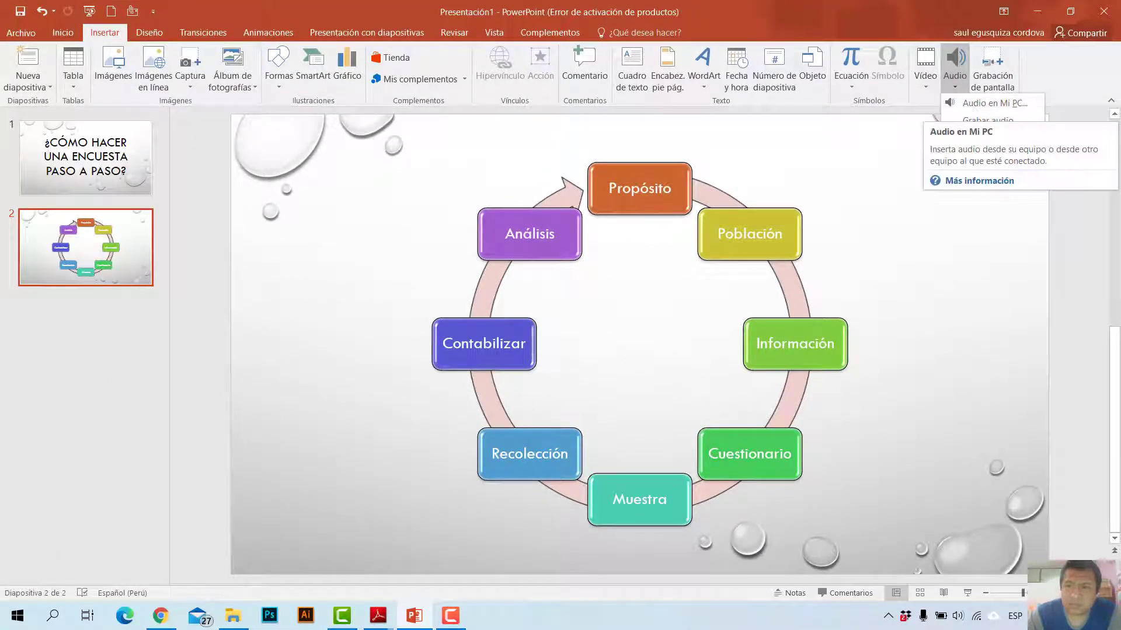
click(968, 142)
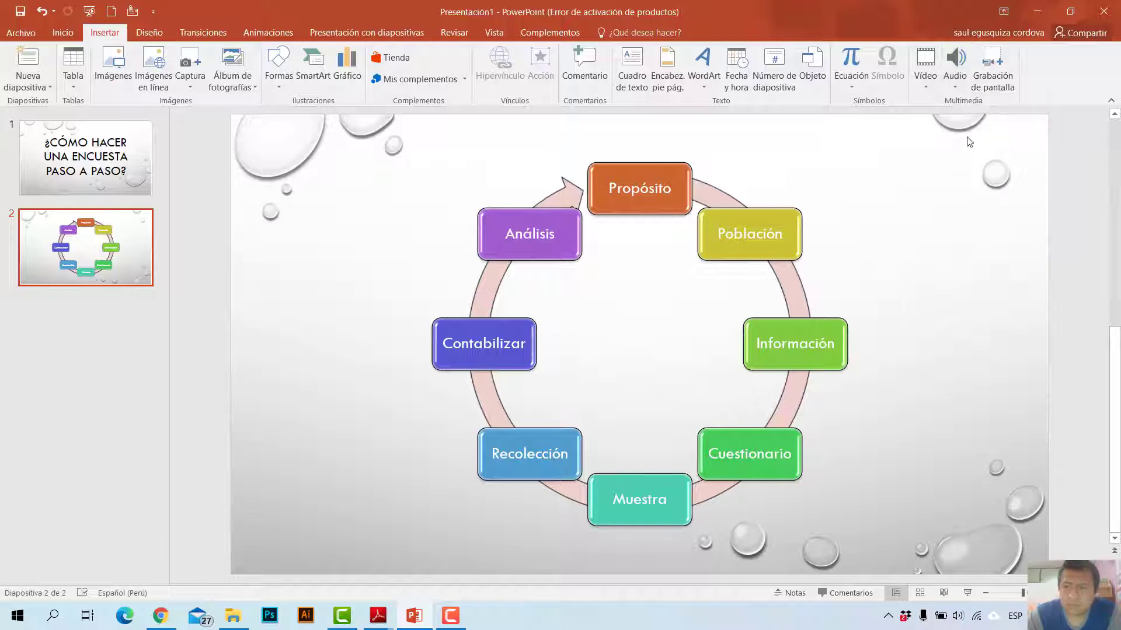
click(949, 86)
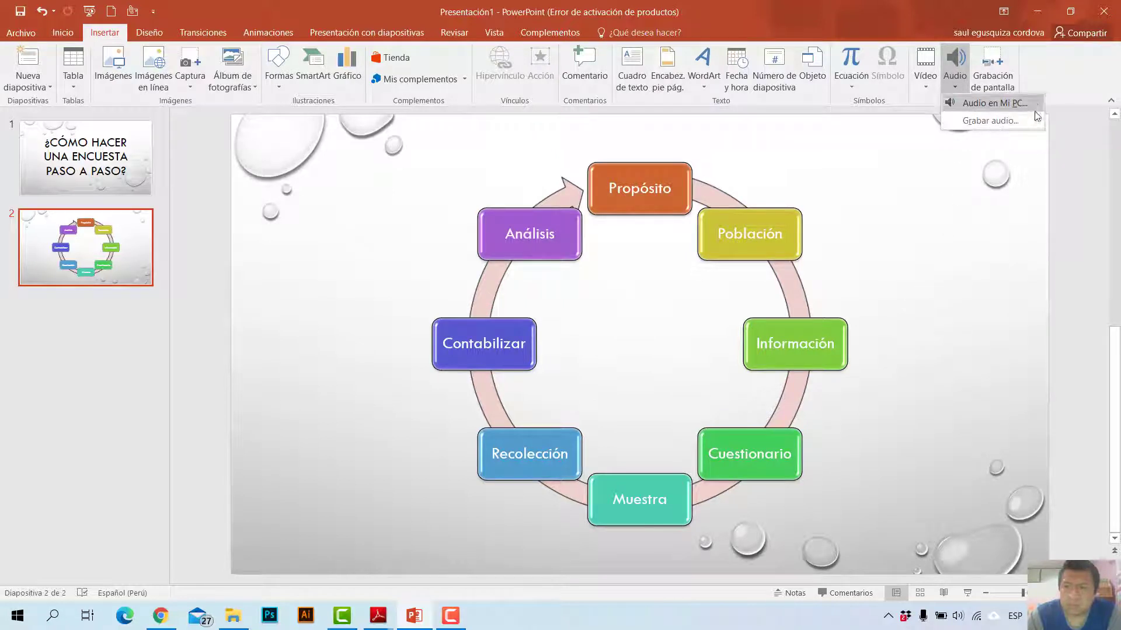
click(926, 87)
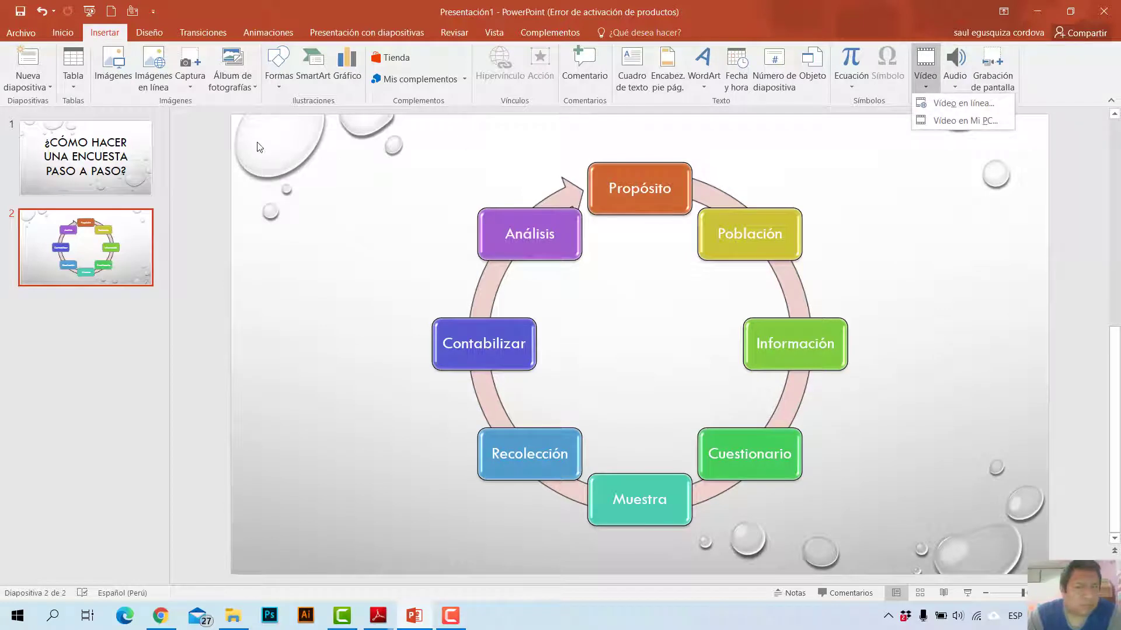
click(161, 30)
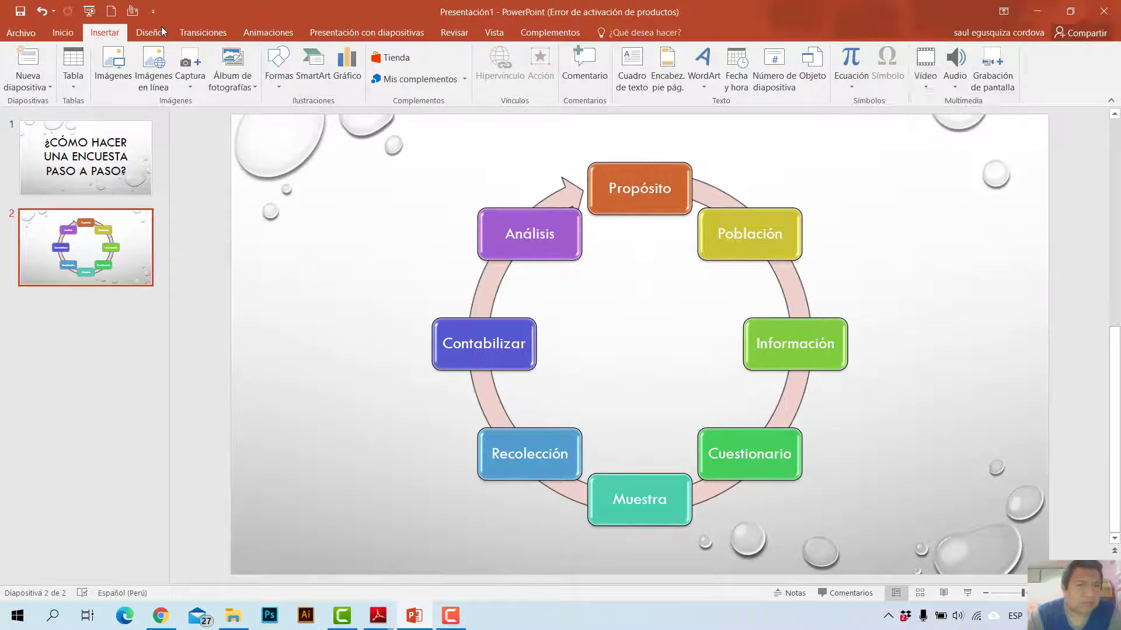
- Browse the Transiciones and Animaciones options and the Sonido list, leaving no sound set
click(224, 30)
click(253, 32)
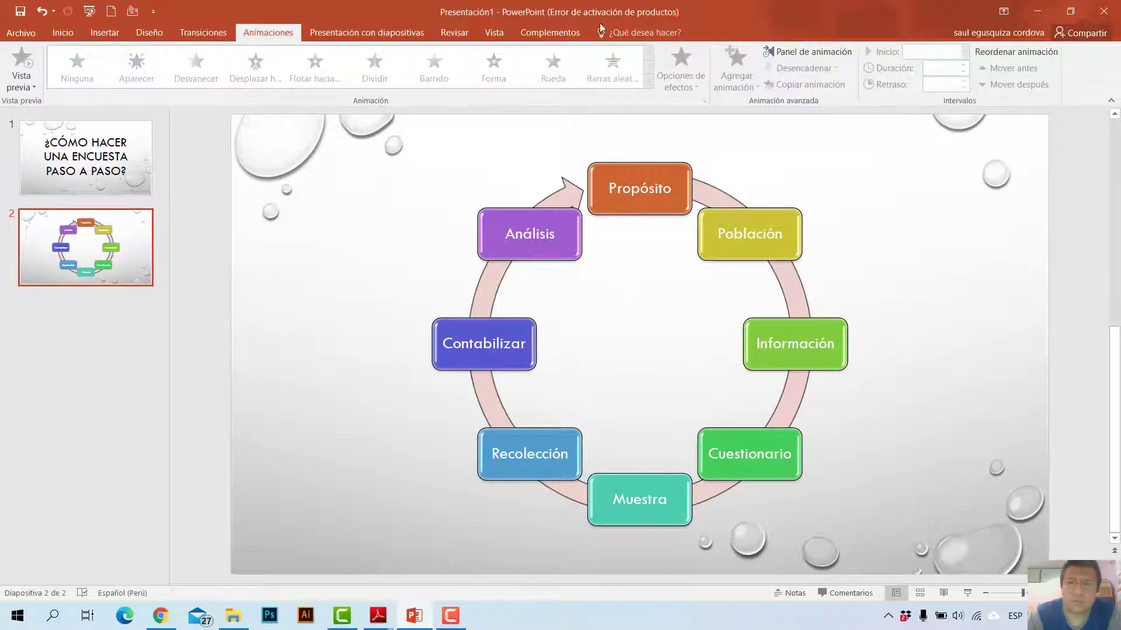
click(807, 56)
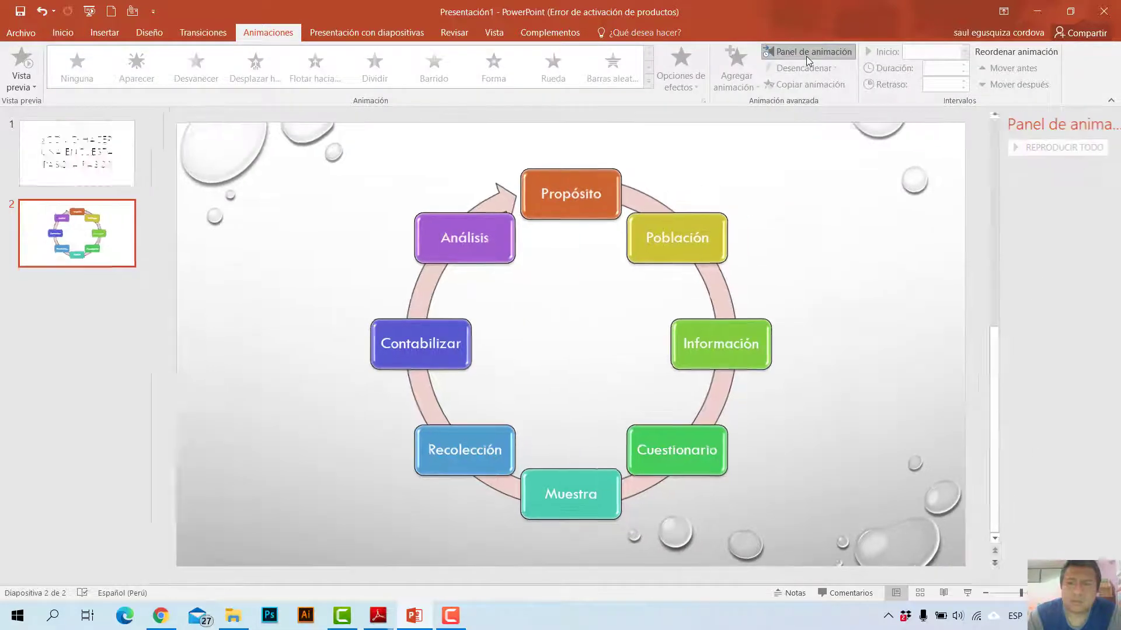
click(807, 56)
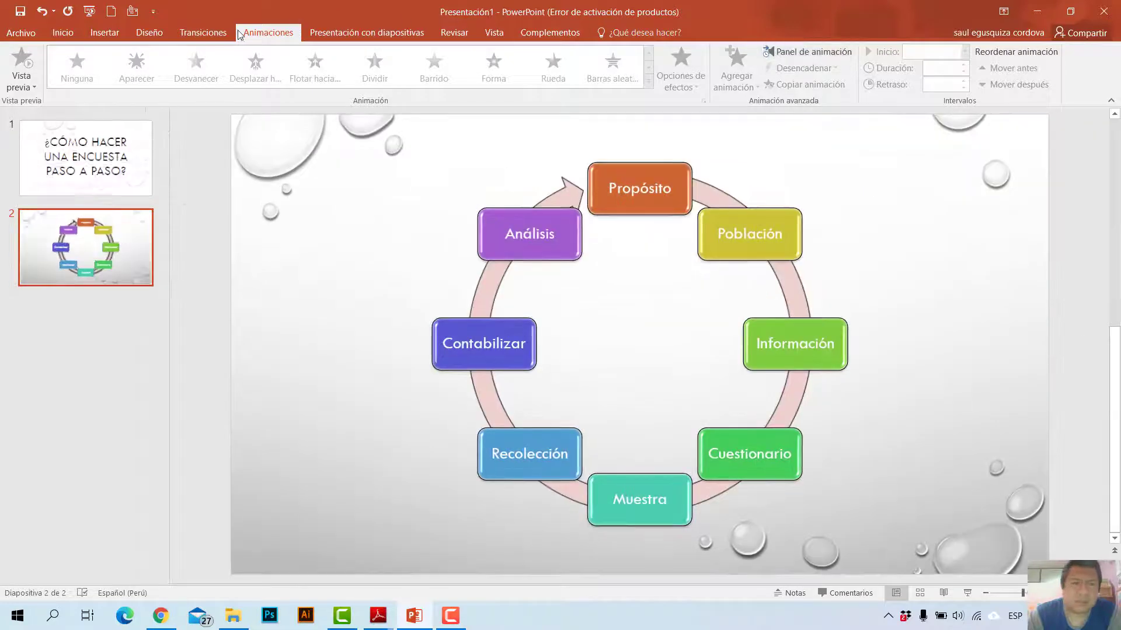
click(212, 33)
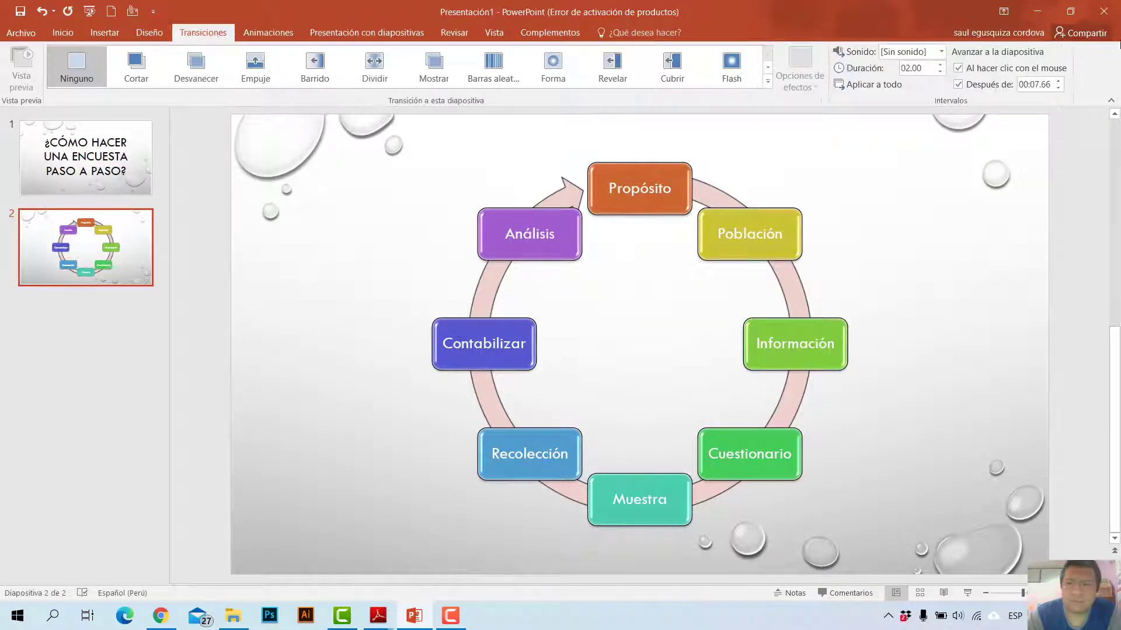
click(941, 52)
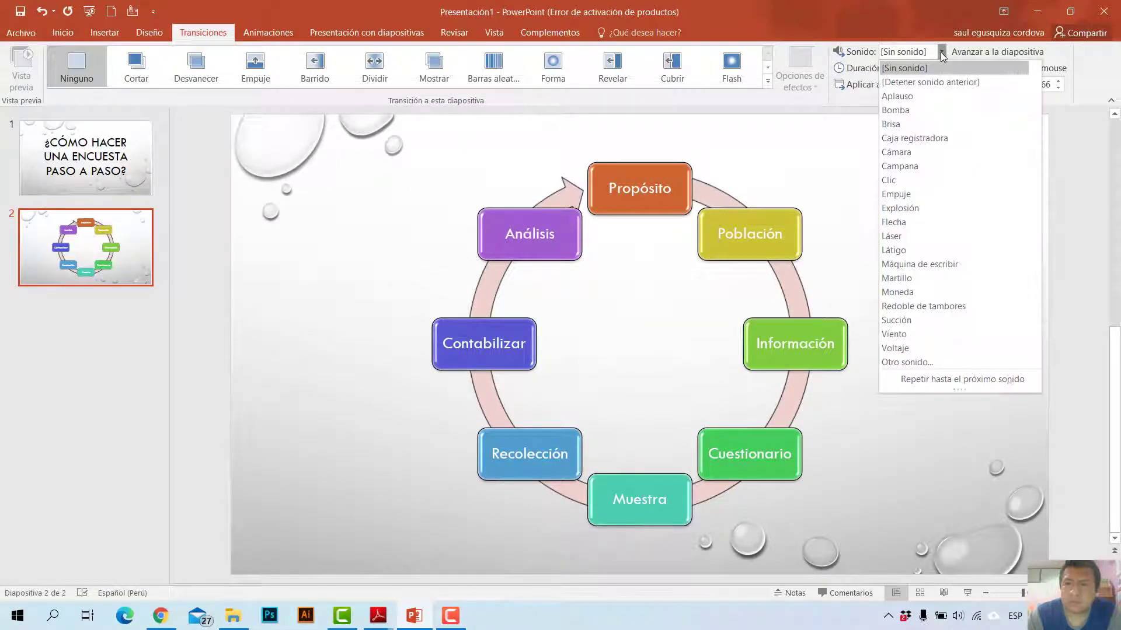
click(957, 68)
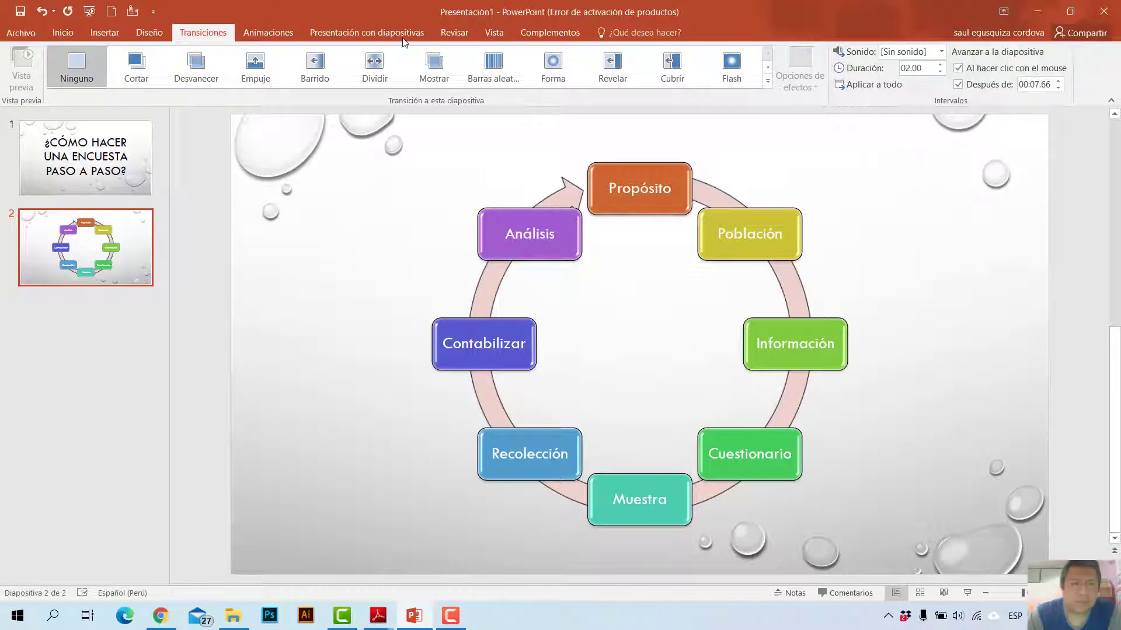
- Check the slideshow monitor choices, revisit the Insertar, Diseño and Transiciones tabs, then view Archivo > Información
click(349, 33)
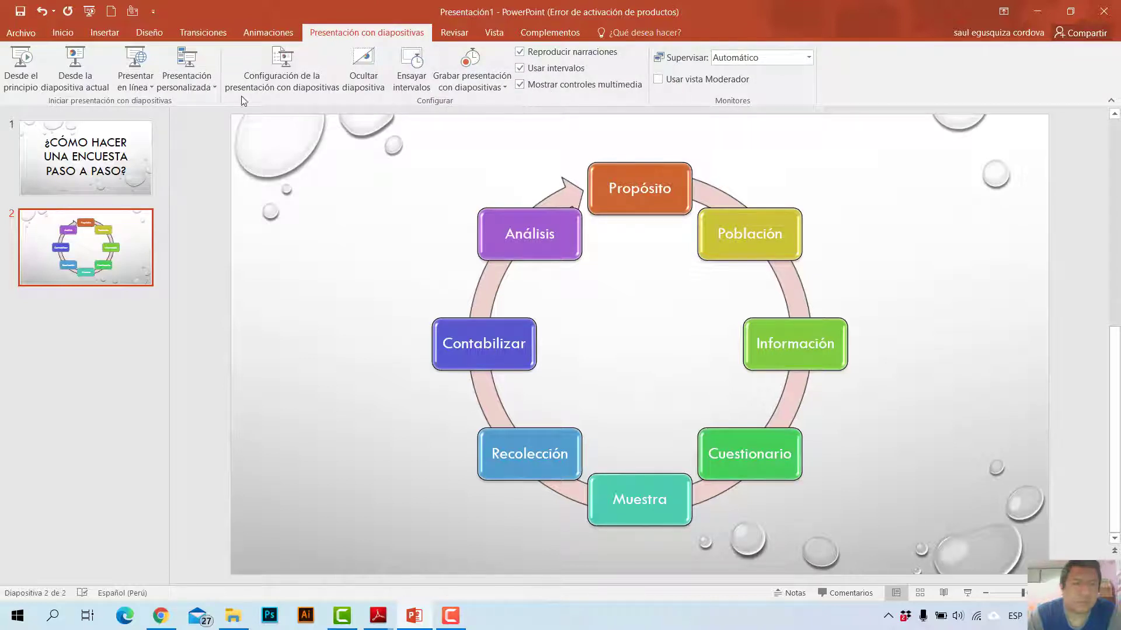
click(808, 61)
click(809, 61)
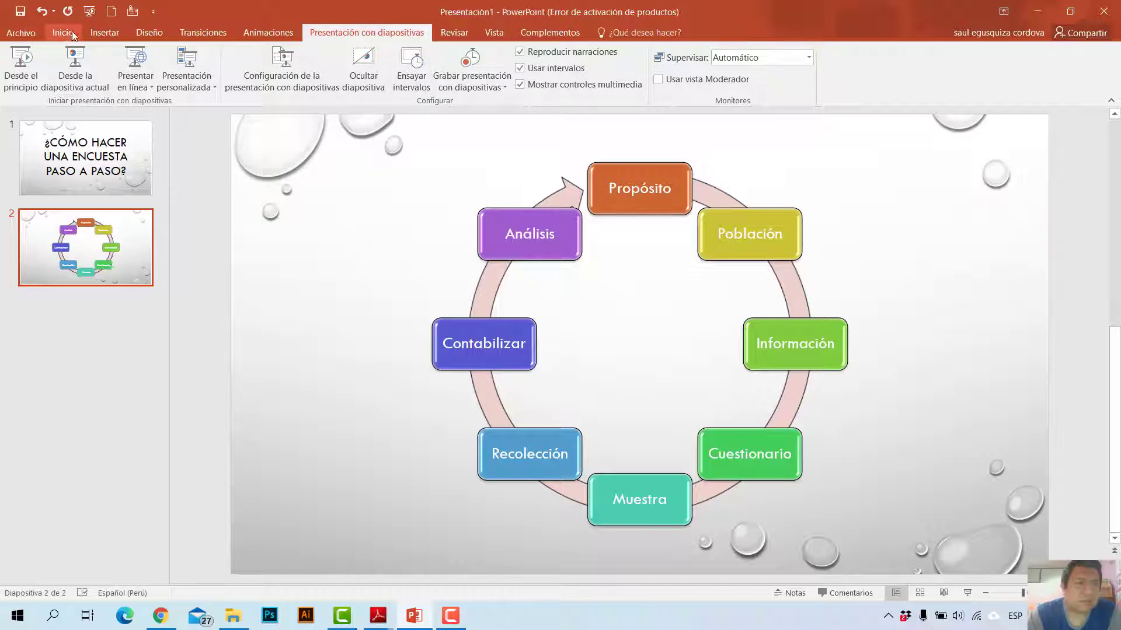
click(108, 32)
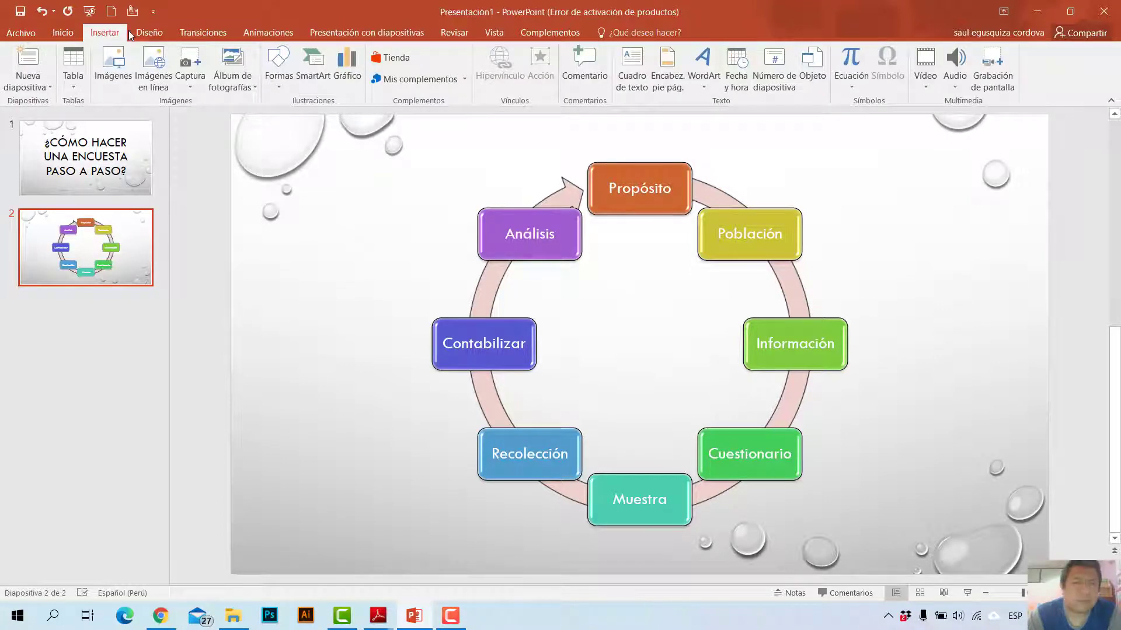
click(149, 33)
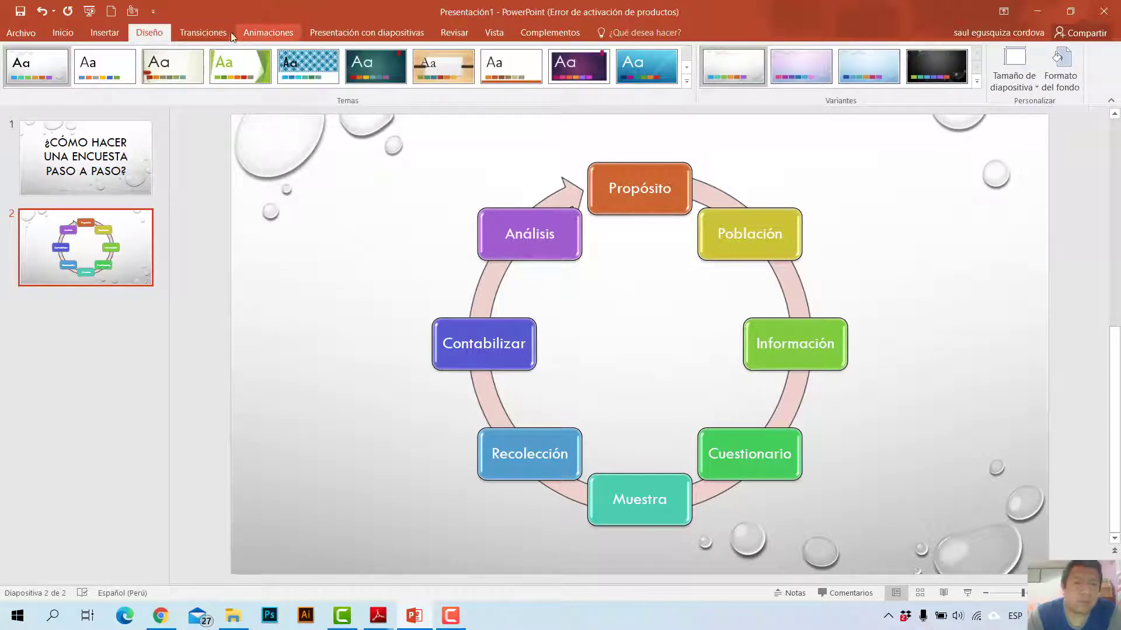
click(213, 33)
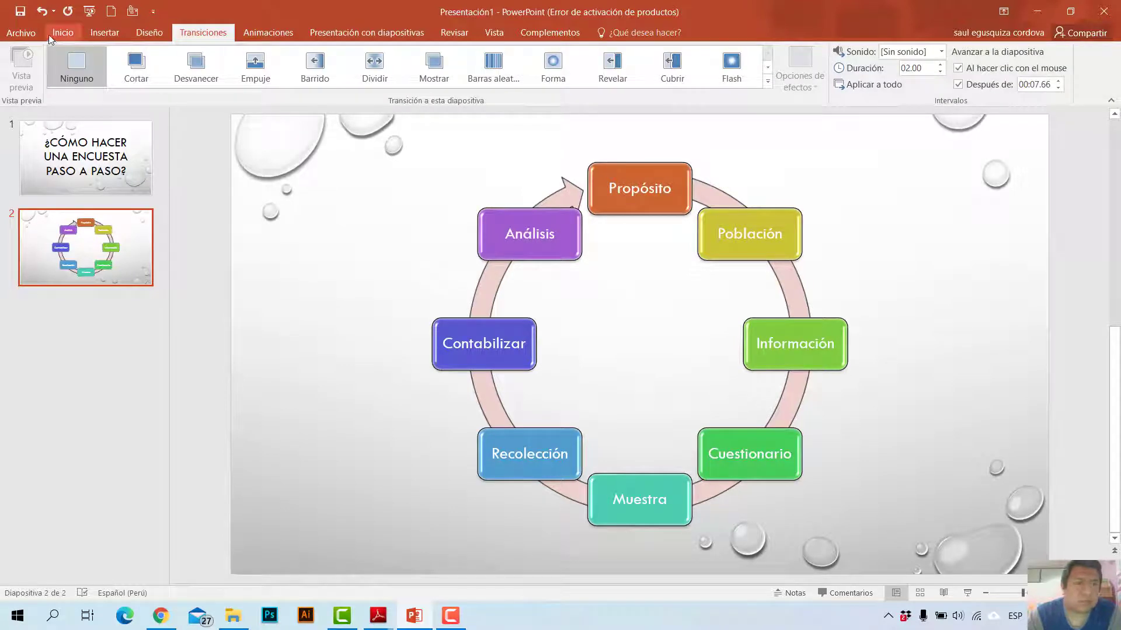
click(31, 36)
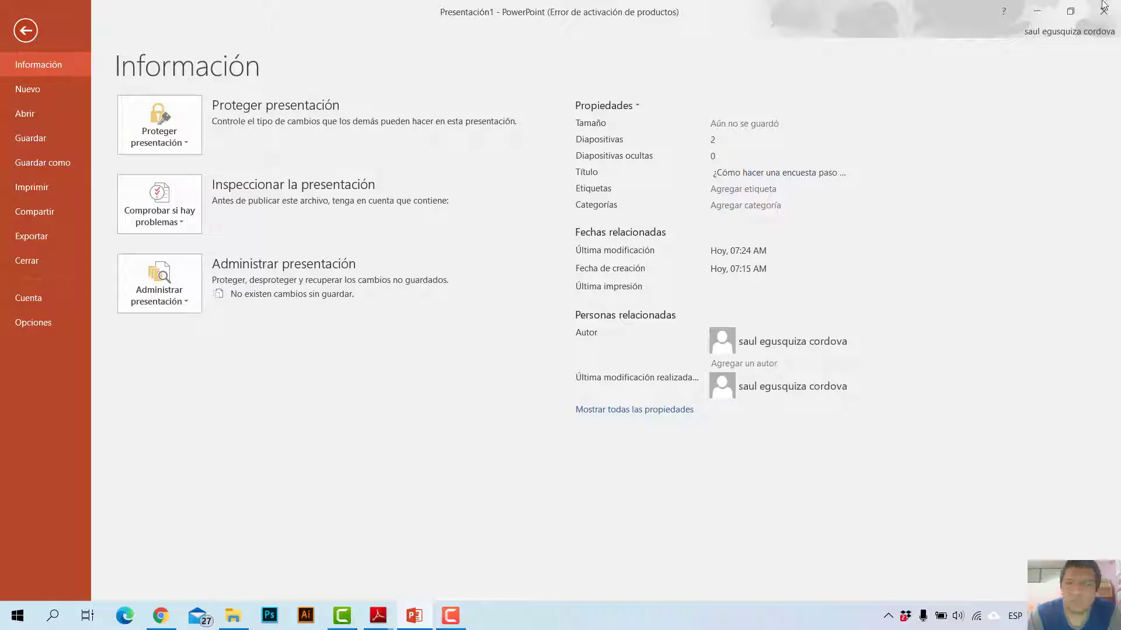
- Leave the Información page and switch to the SESION 26.pdf worksheet in Adobe Reader
key(Escape)
click(365, 616)
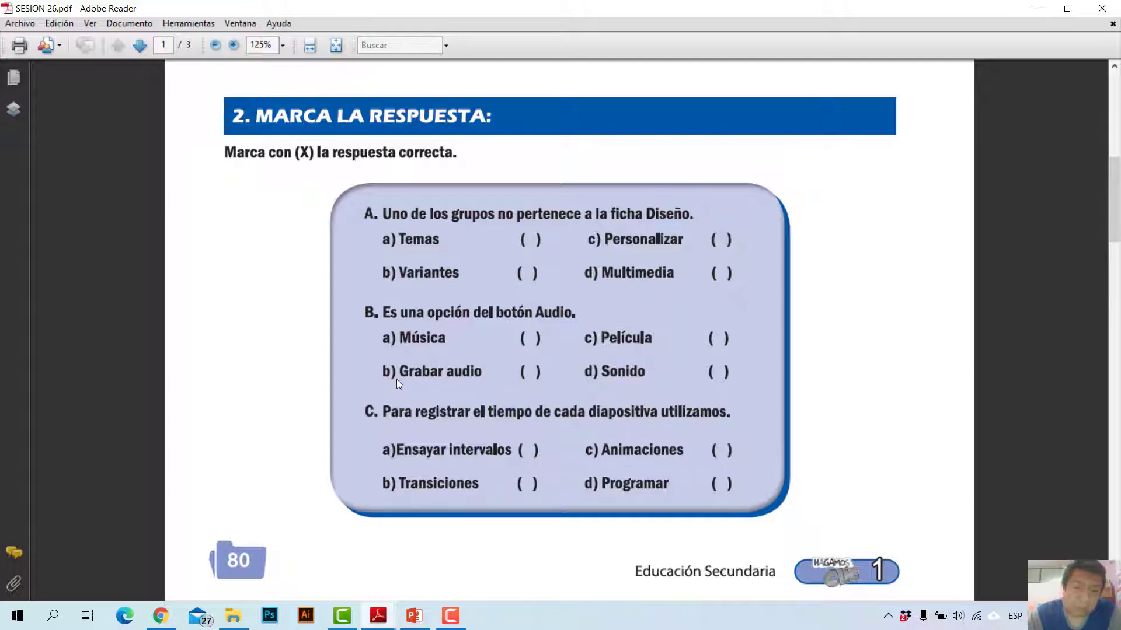
click(414, 616)
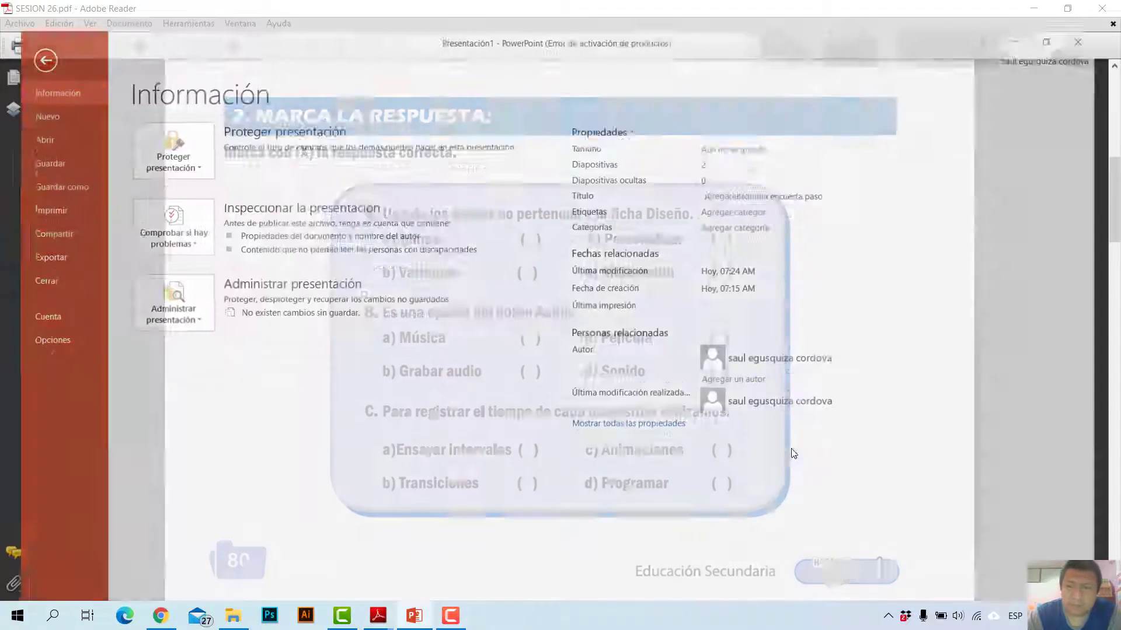
click(25, 29)
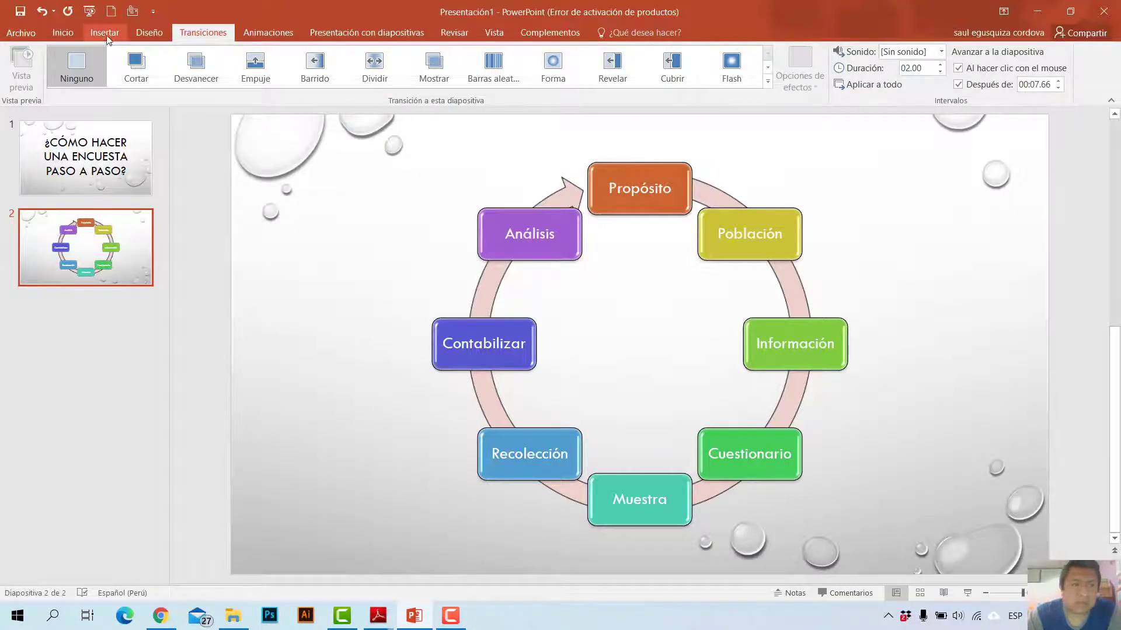
click(144, 33)
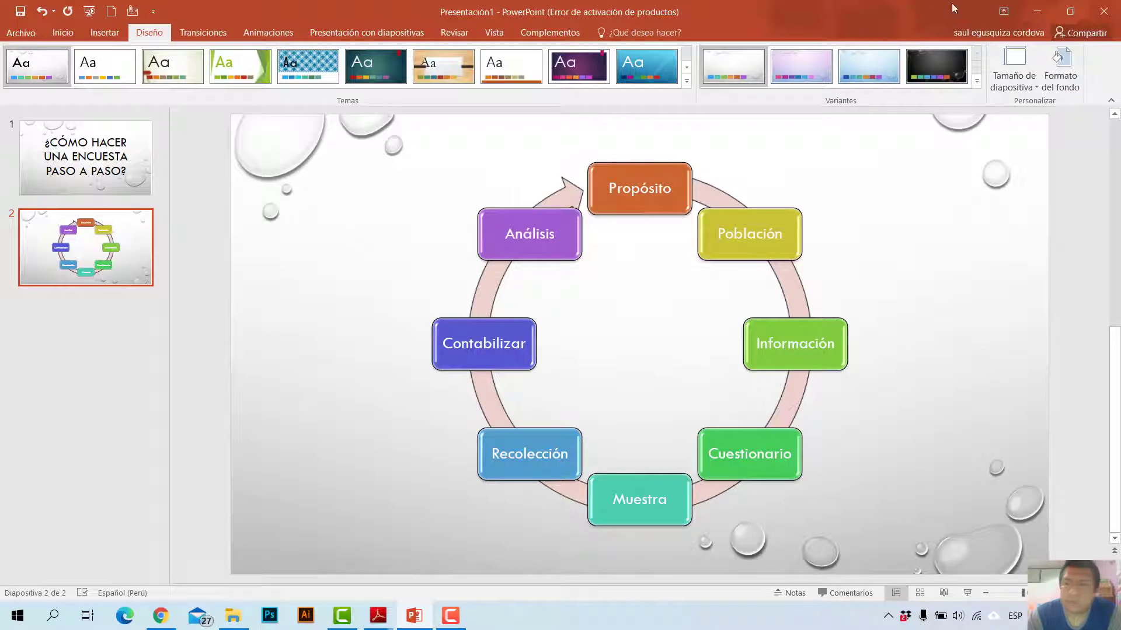
click(115, 35)
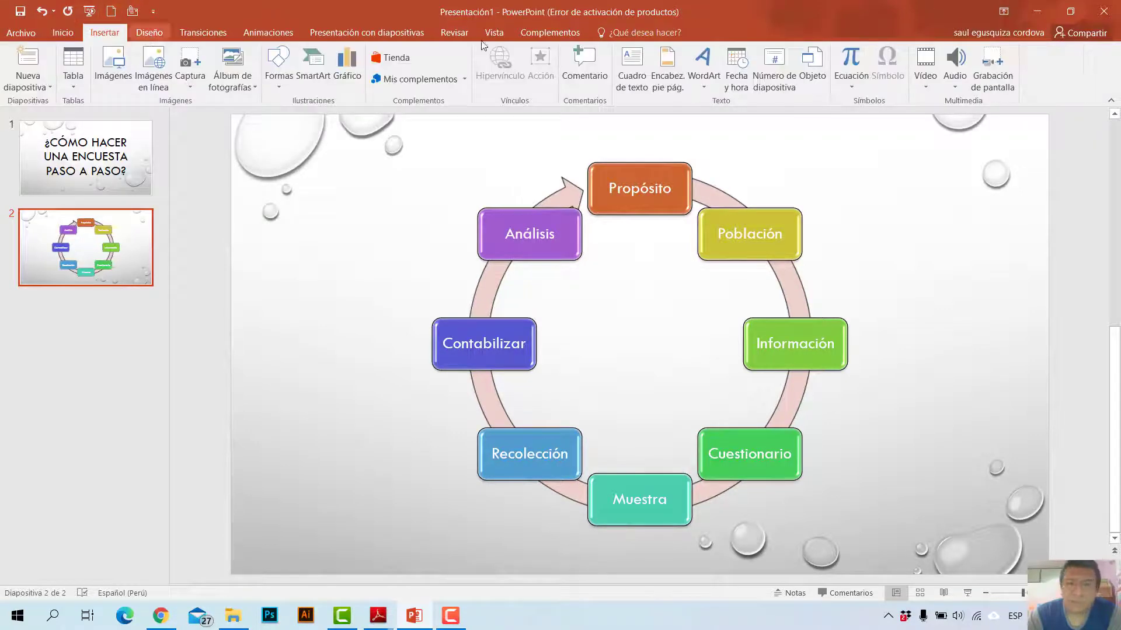
click(951, 88)
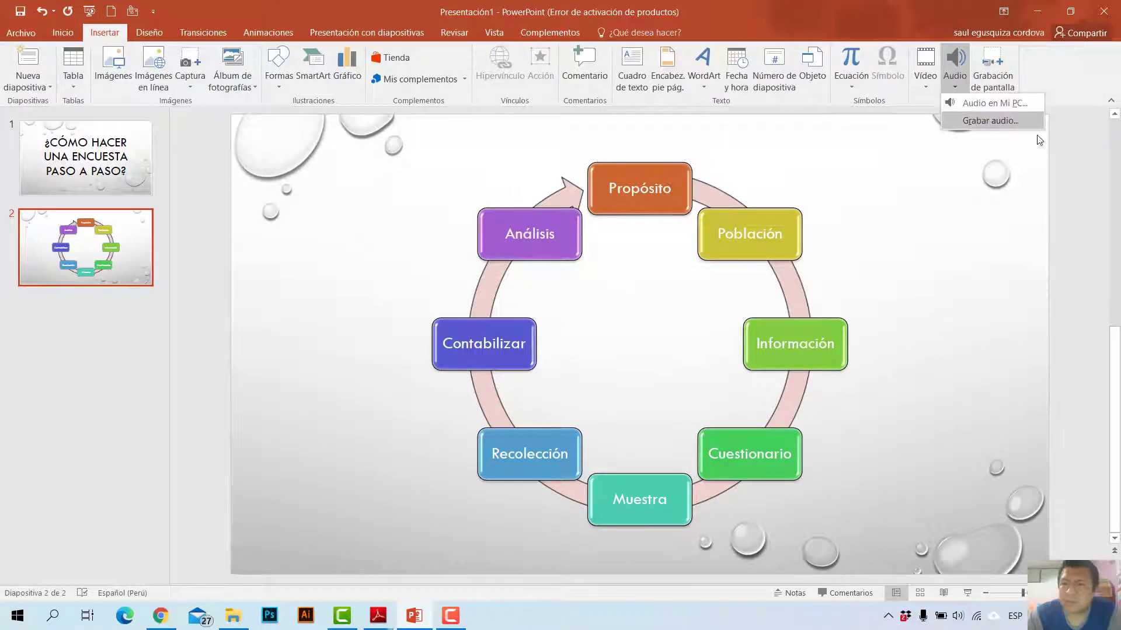
key(alt+Tab)
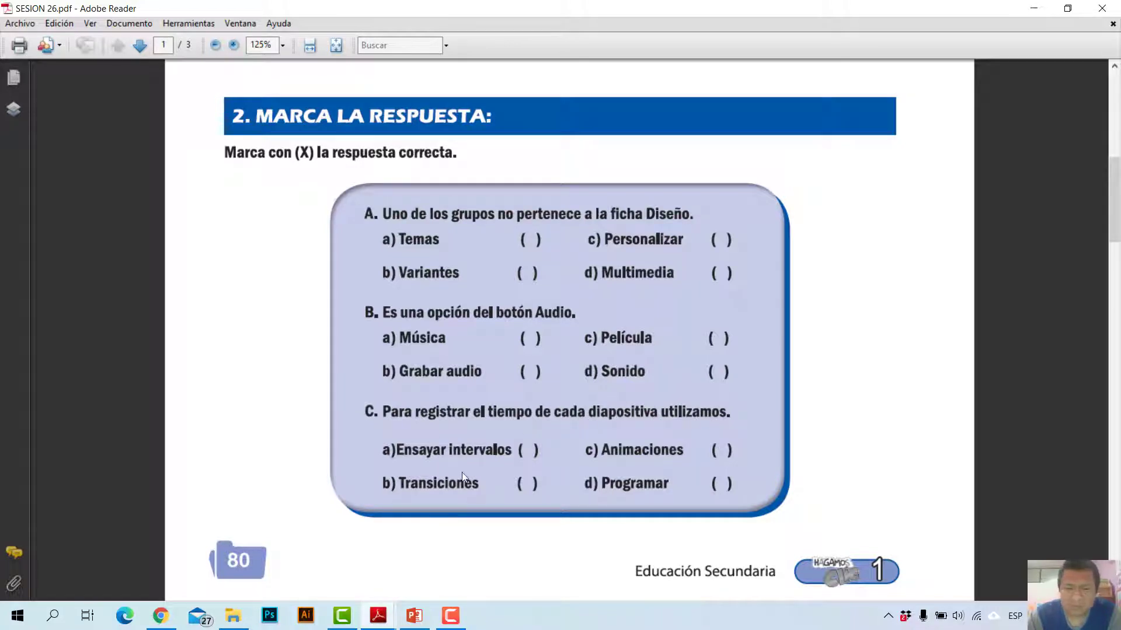
- Scroll SESION 26.pdf to page 2 until section 3, 'Verdadero o falso', is fully visible
scroll(475, 440, down, 3)
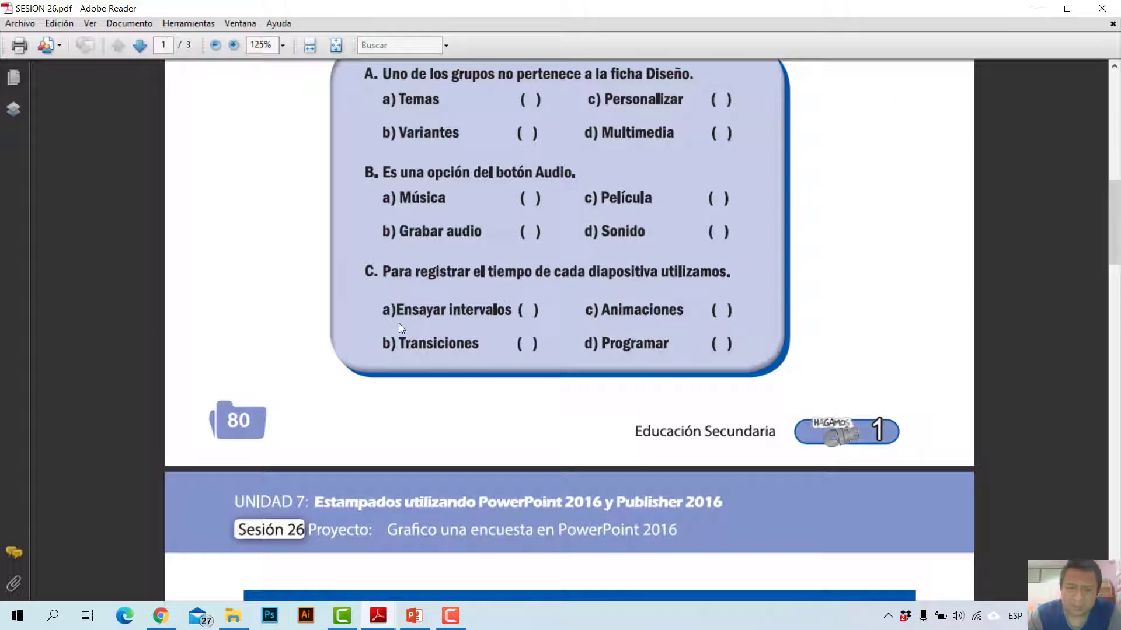
scroll(531, 346, down, 3)
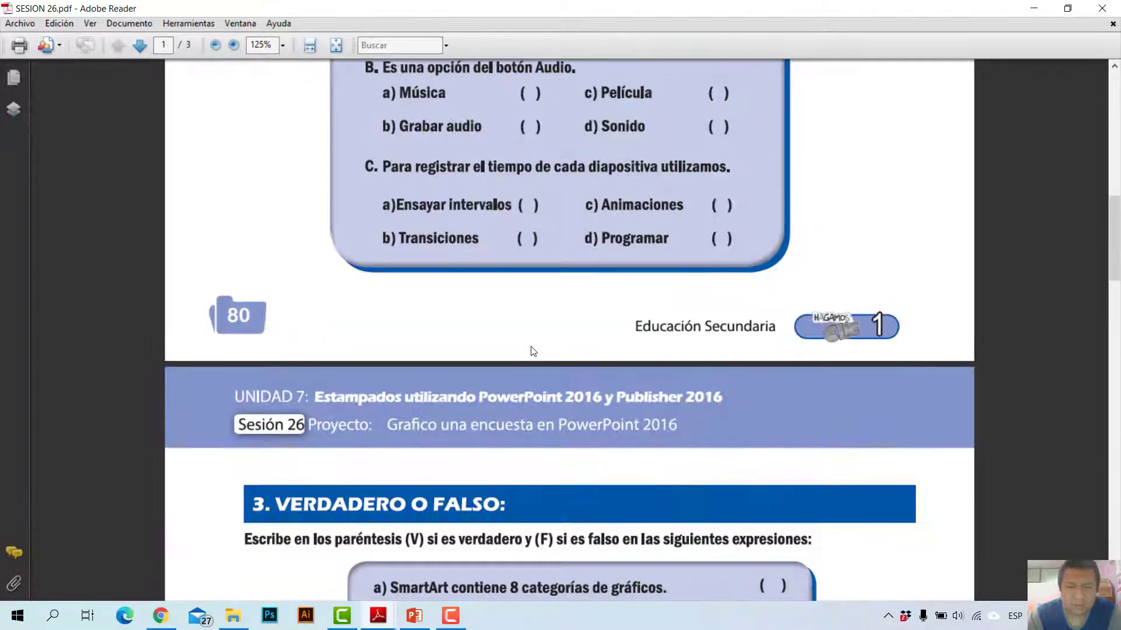
scroll(531, 345, up, 6)
scroll(531, 345, down, 6)
scroll(530, 345, down, 5)
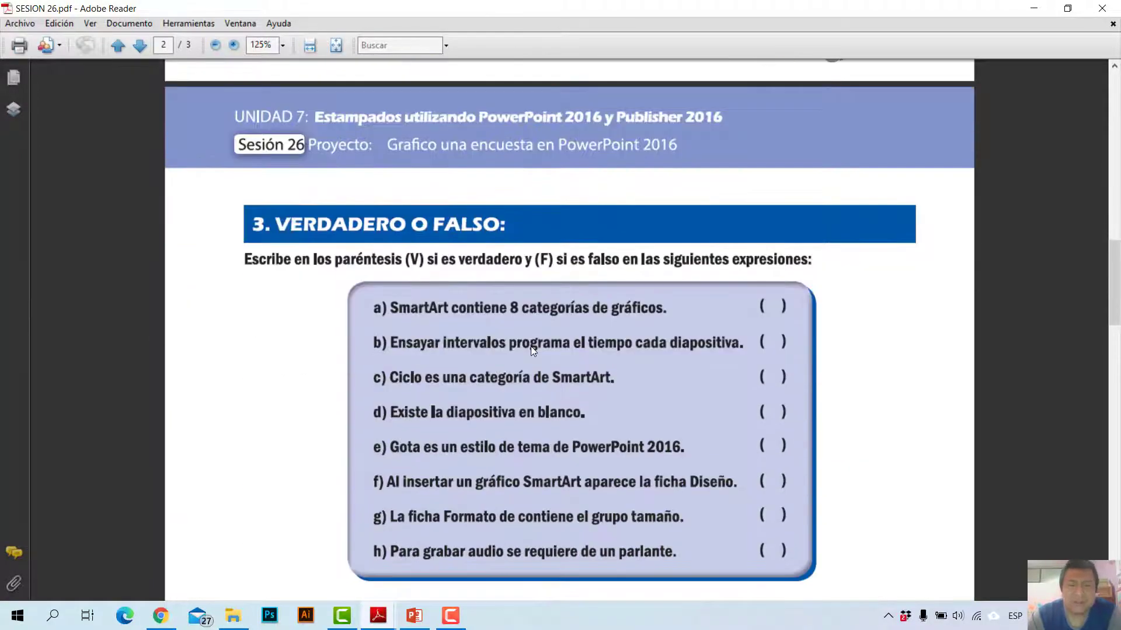
scroll(530, 346, down, 3)
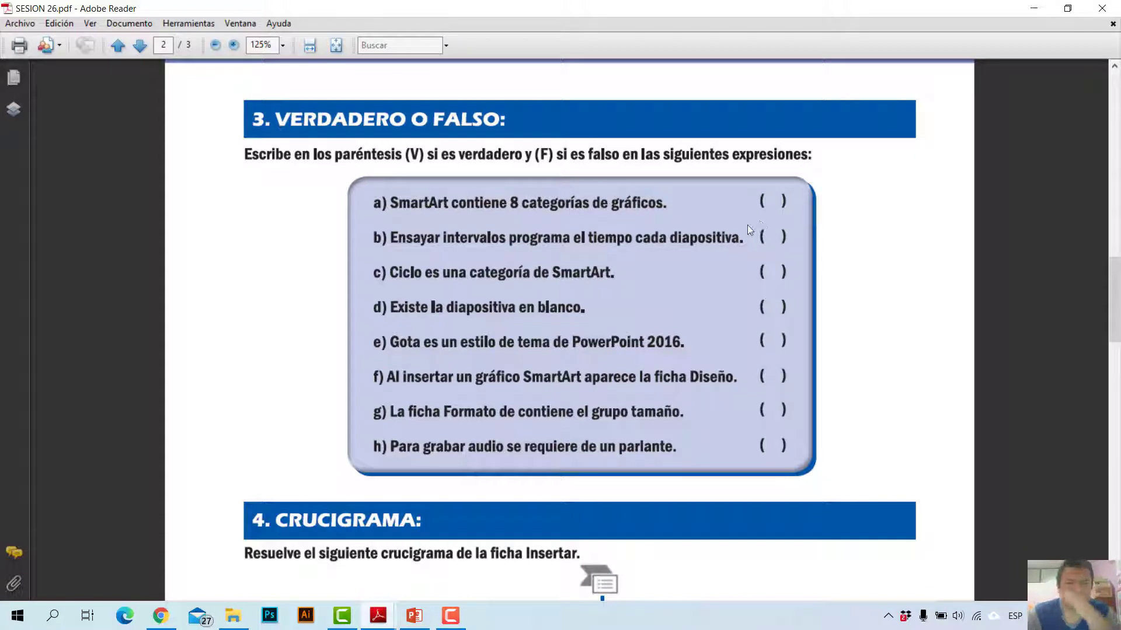
- Open PowerPoint's SmartArt chooser, browse its categories, then bring up the unit 7 textbook PDF at page 95
click(418, 615)
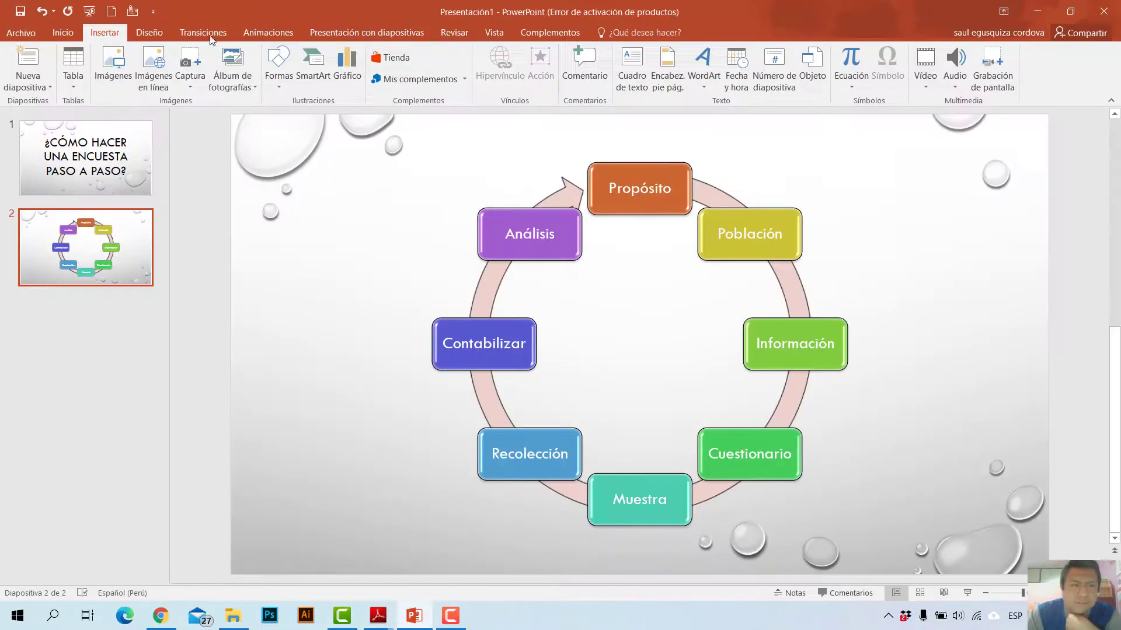
click(314, 64)
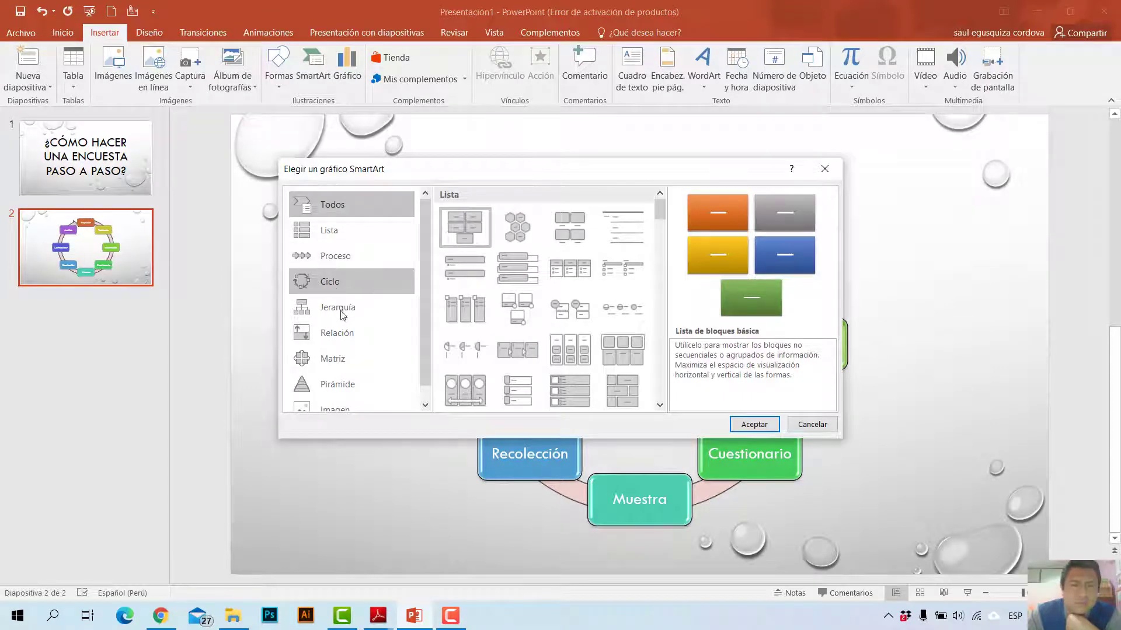
scroll(345, 374, down, 1)
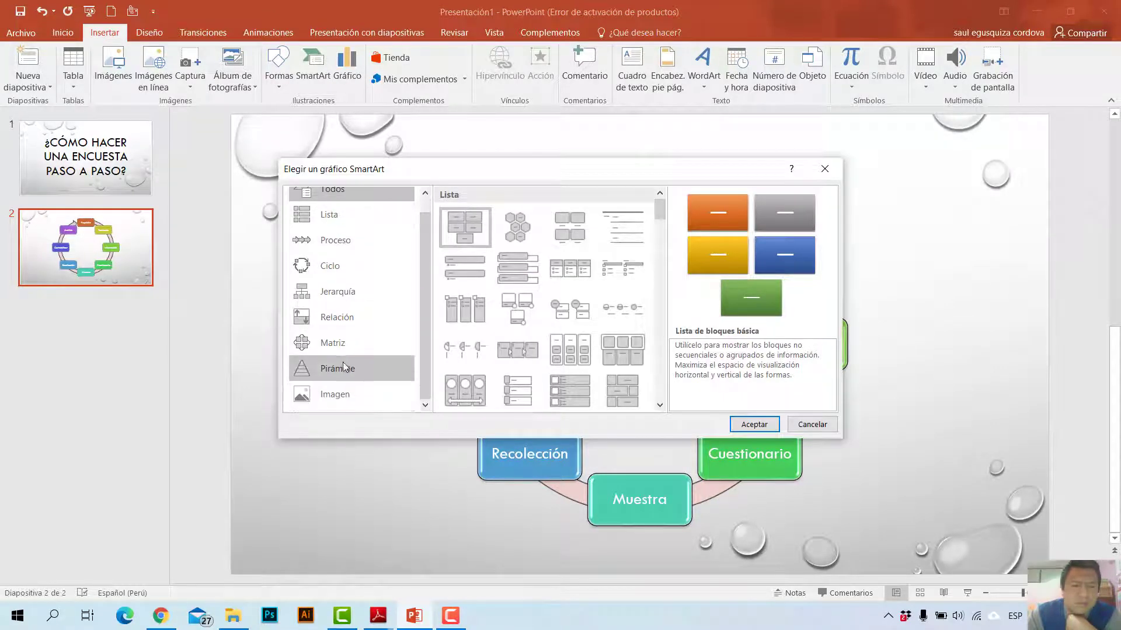
scroll(327, 257, up, 1)
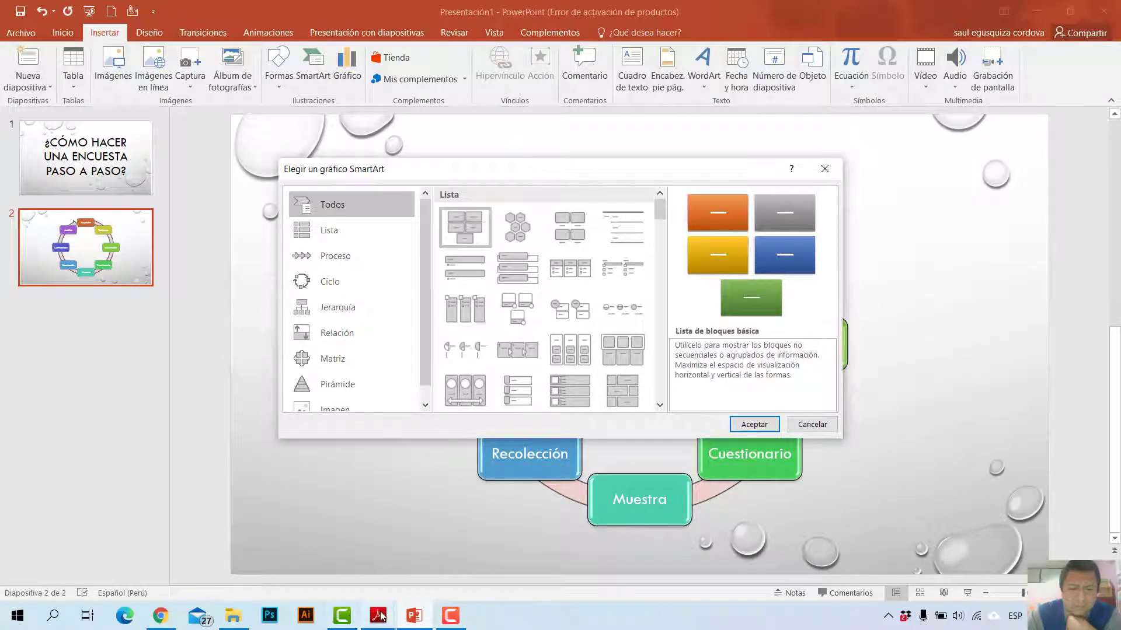
mouse_move(377, 615)
click(443, 566)
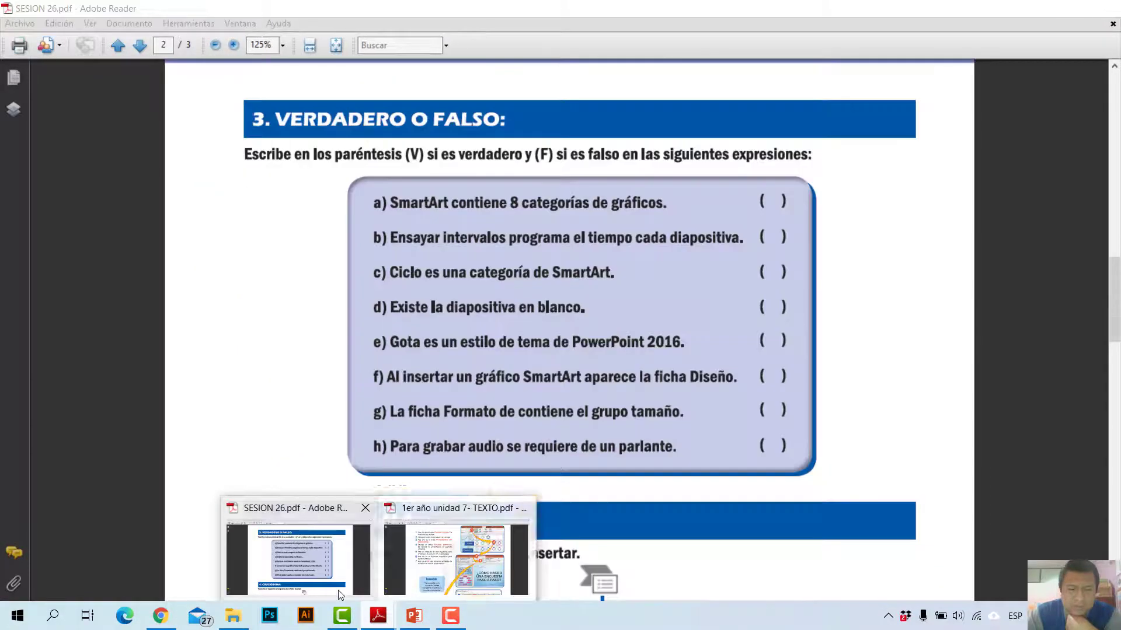
- Compare the SESION 26 true-or-false items with PowerPoint, then close the SmartArt chooser without inserting
click(309, 578)
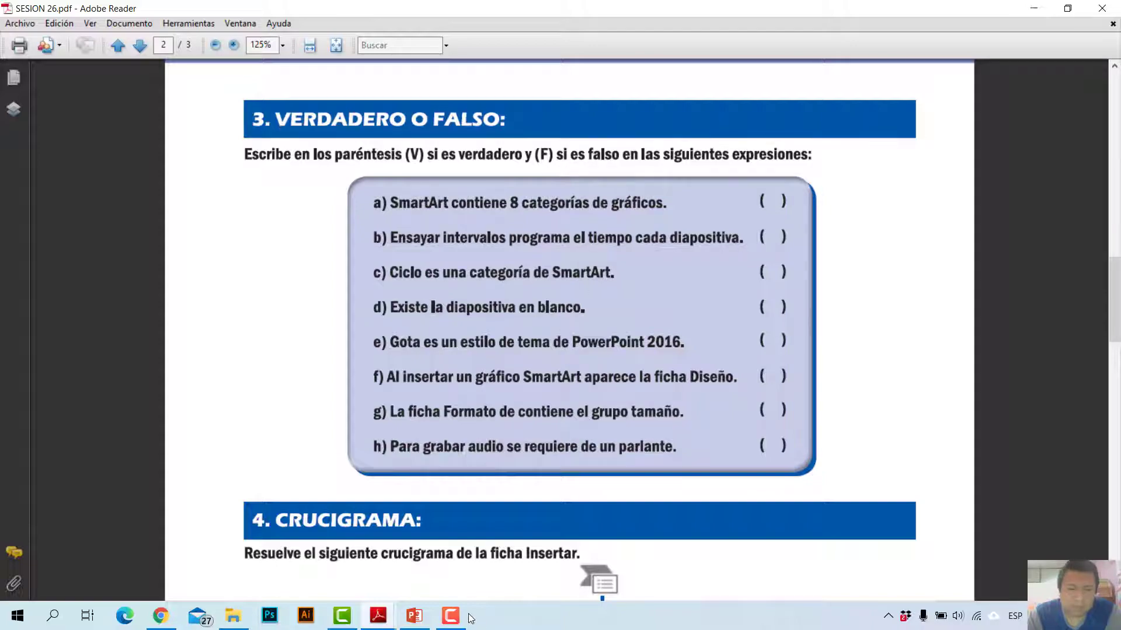
click(414, 615)
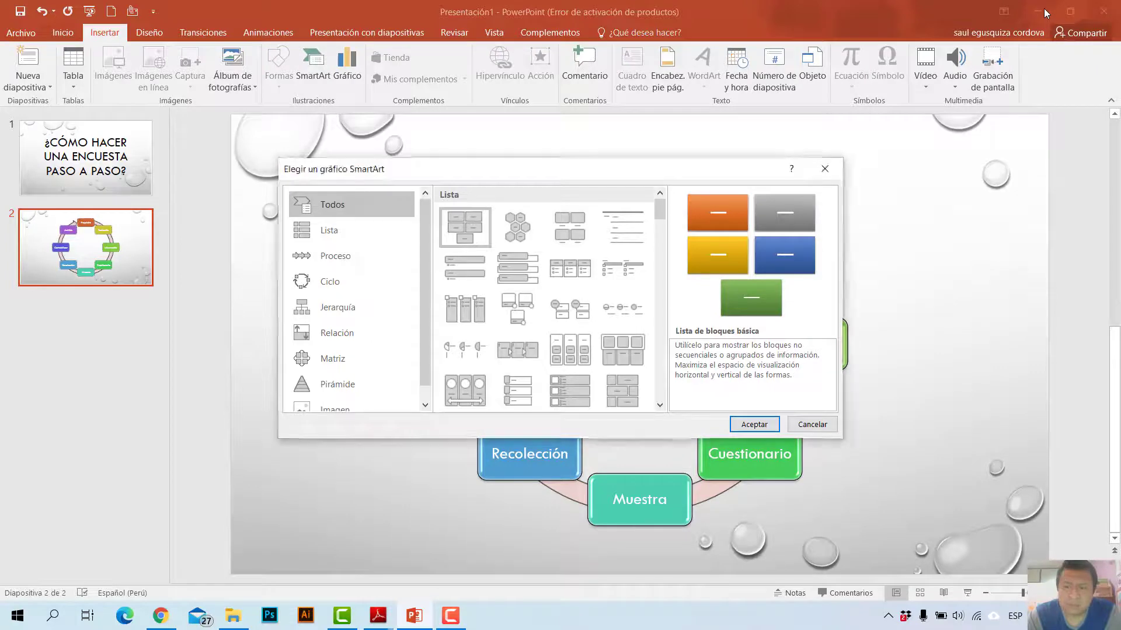
mouse_move(377, 617)
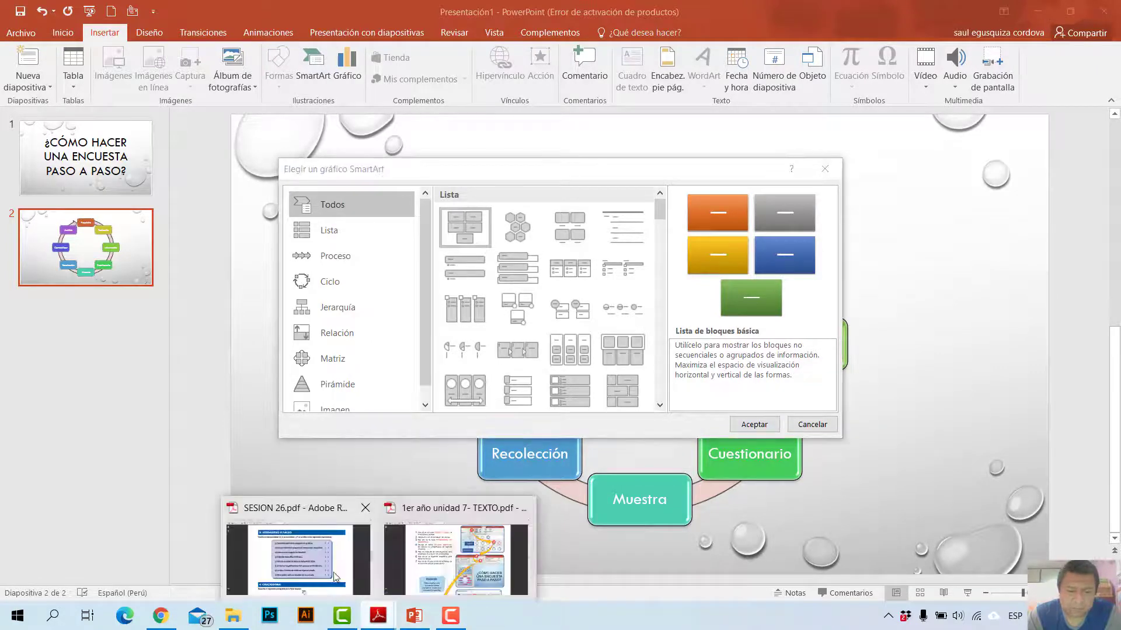
click(309, 560)
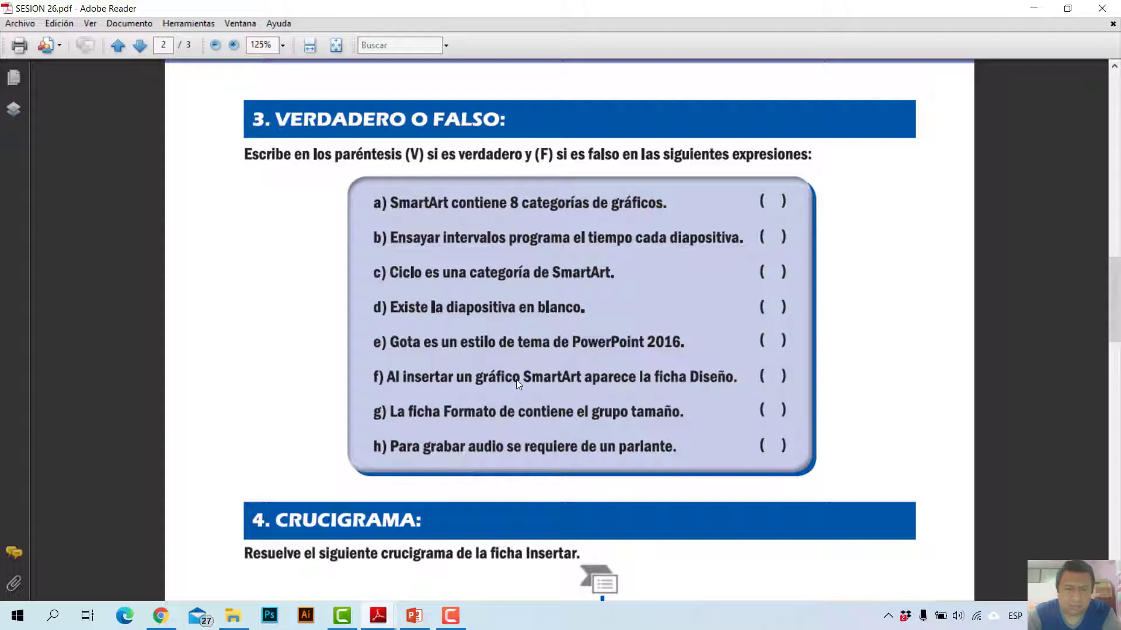
click(414, 615)
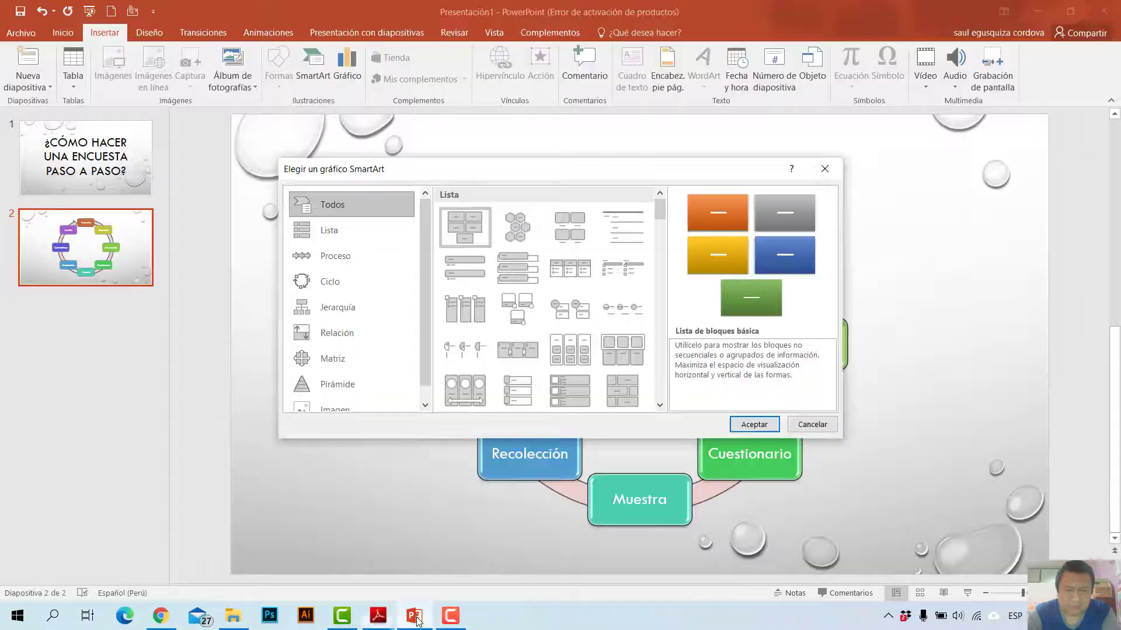
click(824, 169)
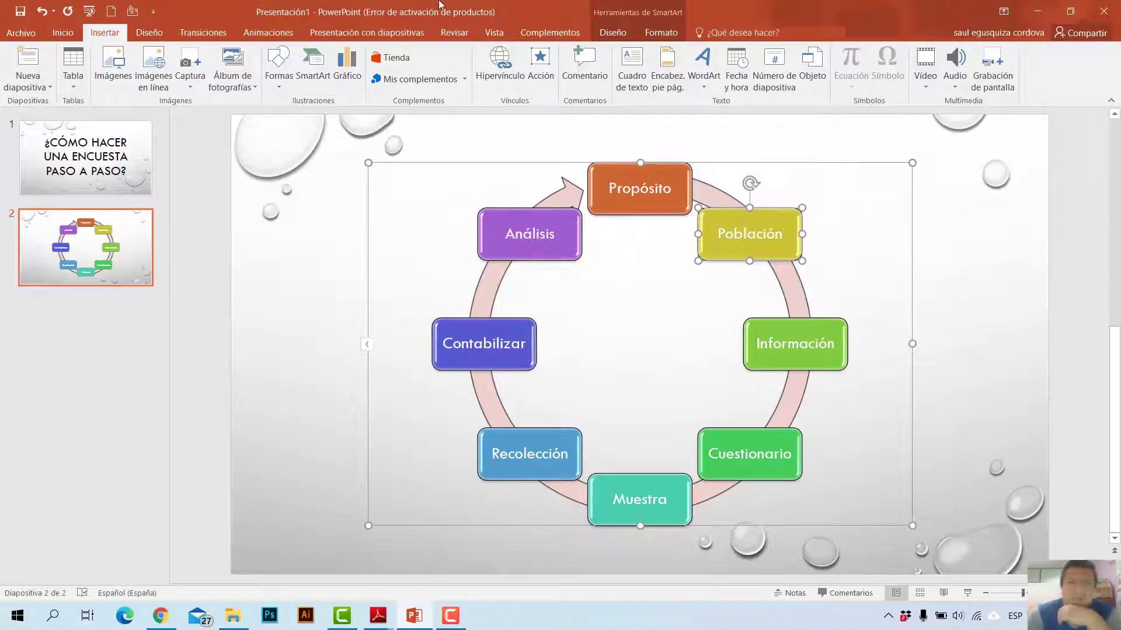
- View the SmartArt Tools Formato tab, then switch to SESION 26.pdf from the Adobe Reader thumbnails
click(1040, 7)
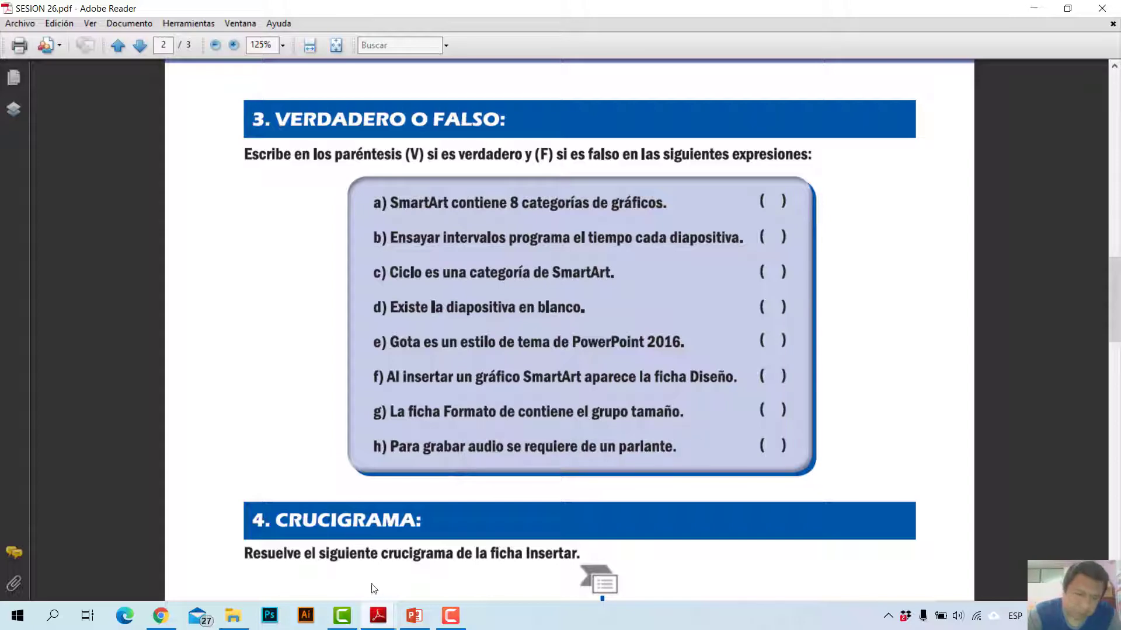
click(411, 620)
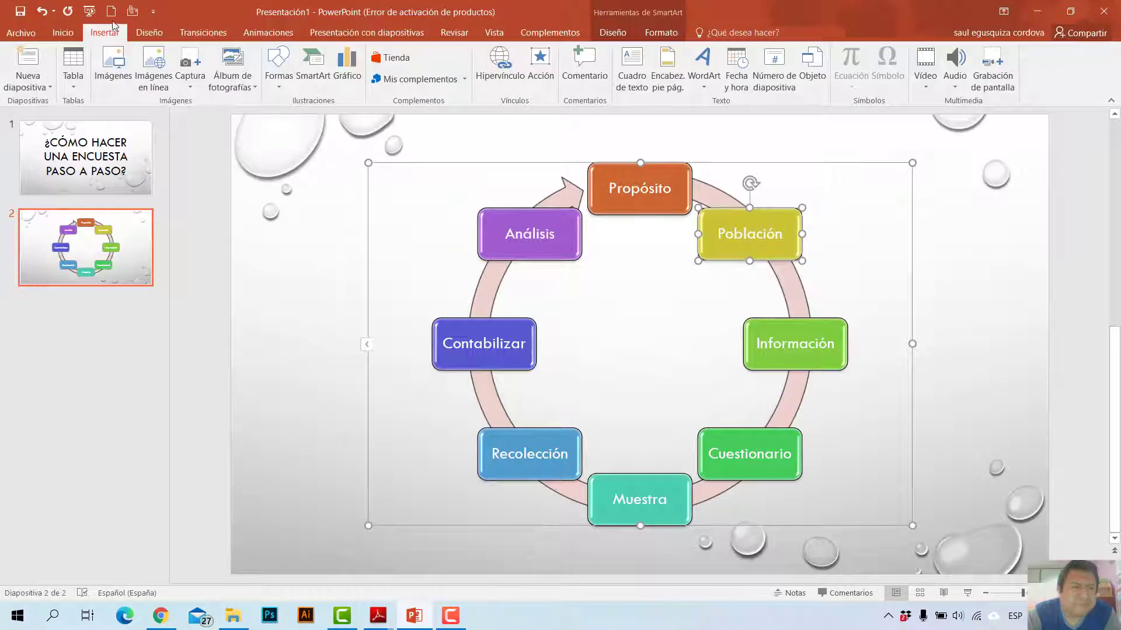
click(652, 33)
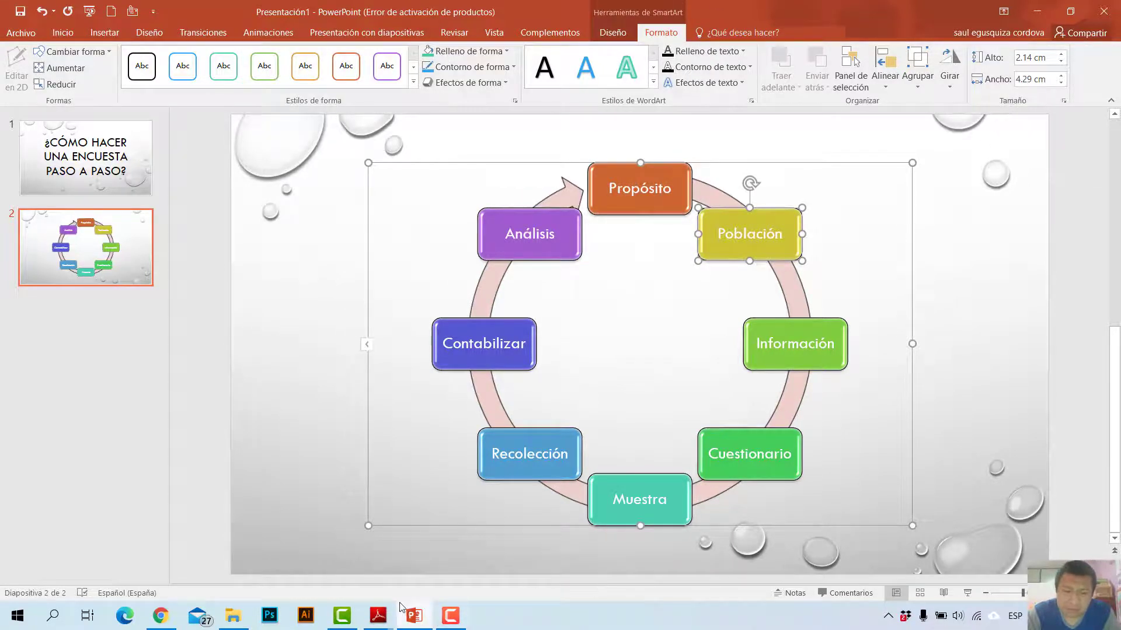
click(378, 615)
click(320, 562)
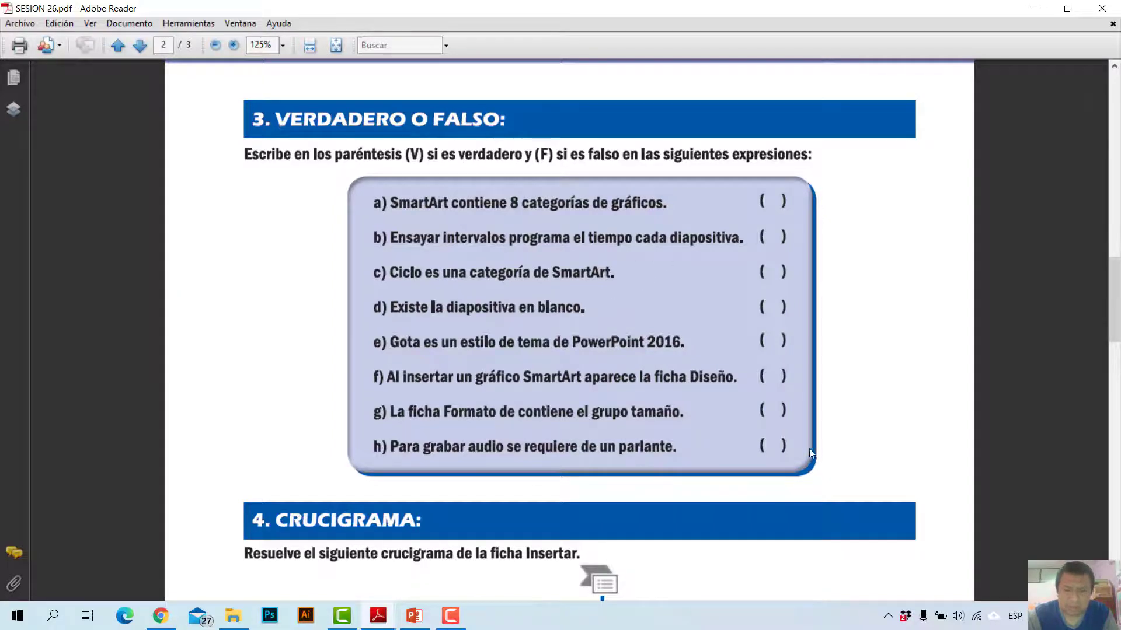
- Scroll SESION 26.pdf down to section 4, the 'Crucigrama' about the Insertar tab
scroll(758, 426, down, 1)
scroll(655, 390, down, 4)
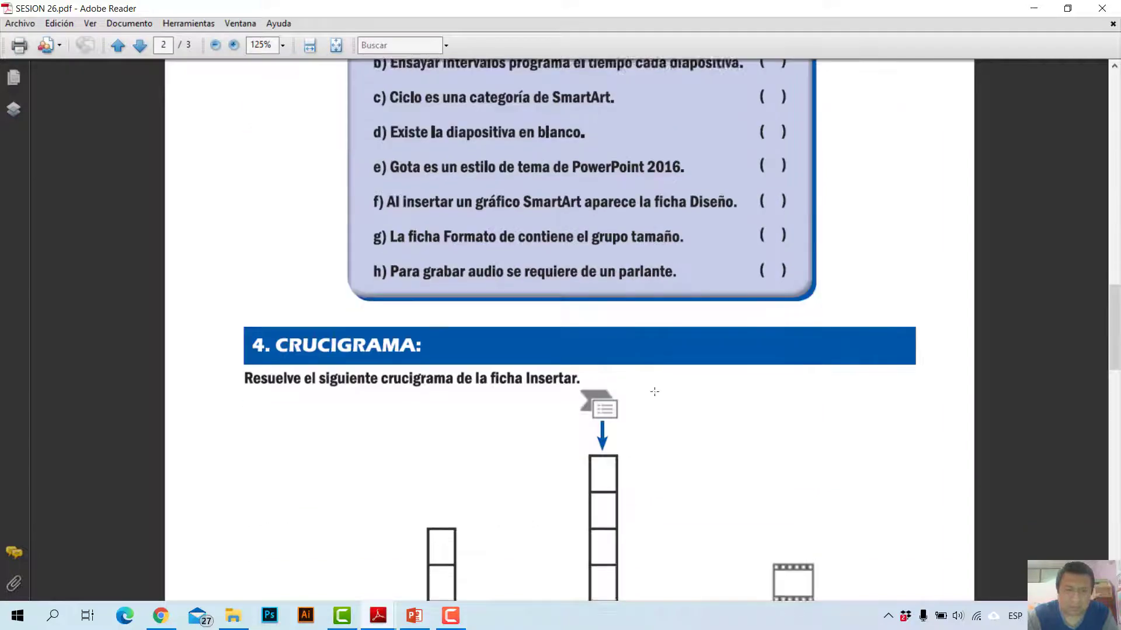
scroll(656, 380, down, 5)
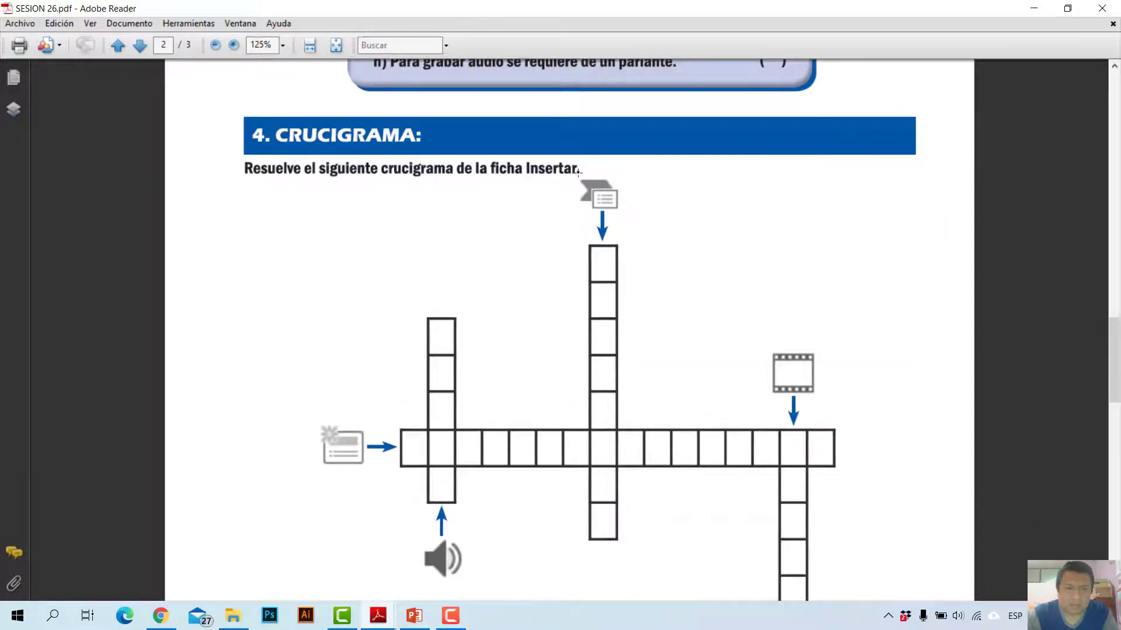
scroll(627, 230, down, 1)
scroll(623, 229, down, 2)
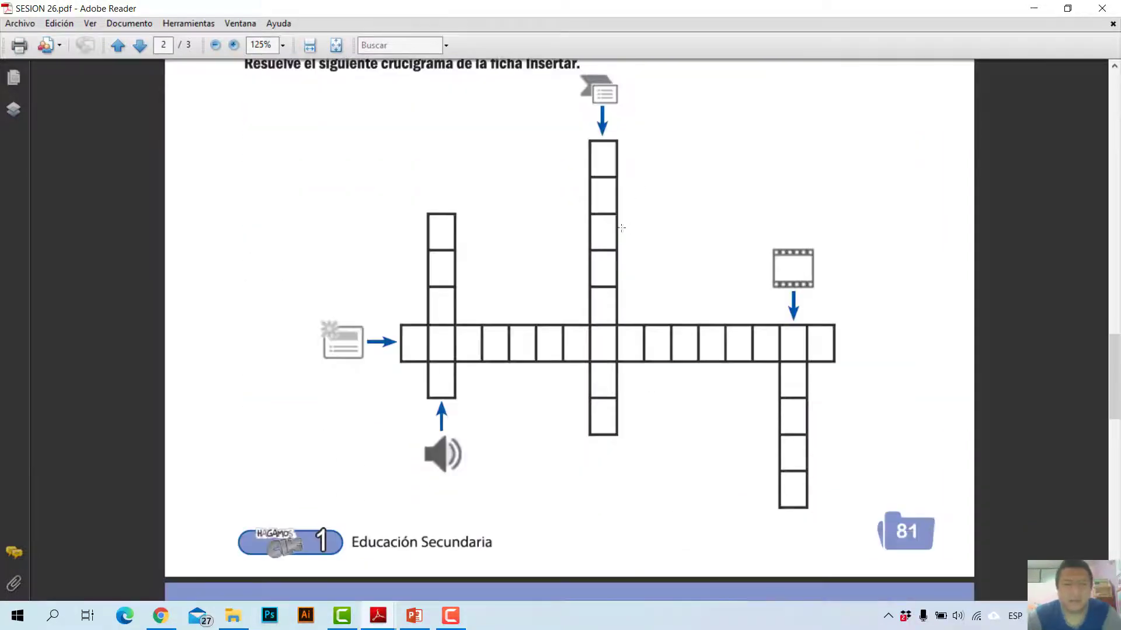
scroll(621, 228, up, 1)
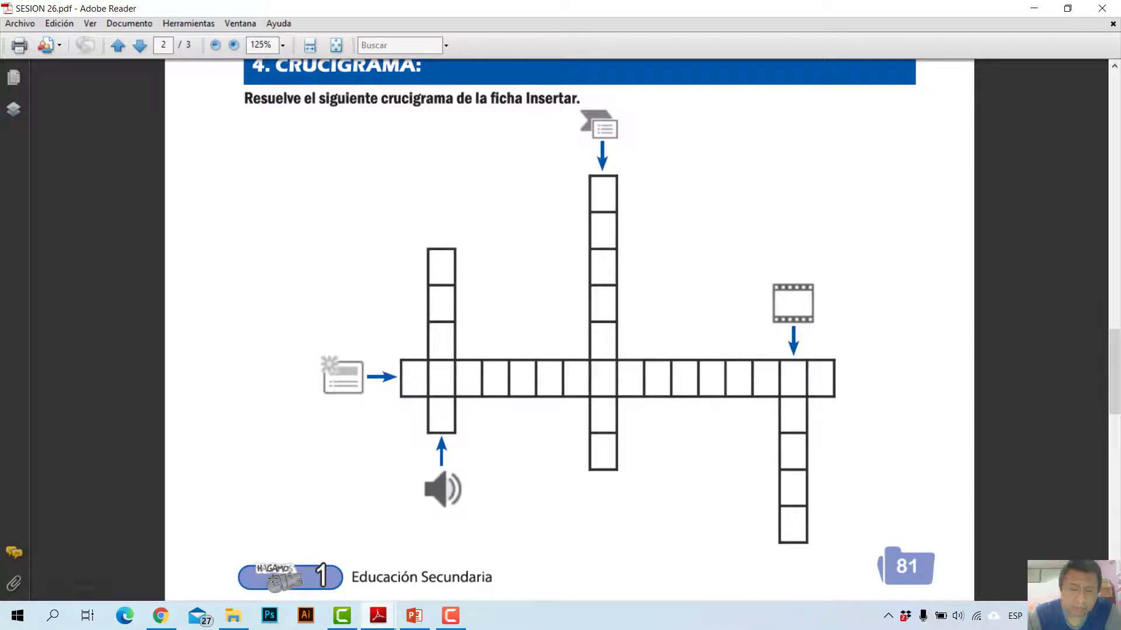
- Show PowerPoint's Insertar tab, then minimize PowerPoint to reveal the crossword worksheet
click(414, 615)
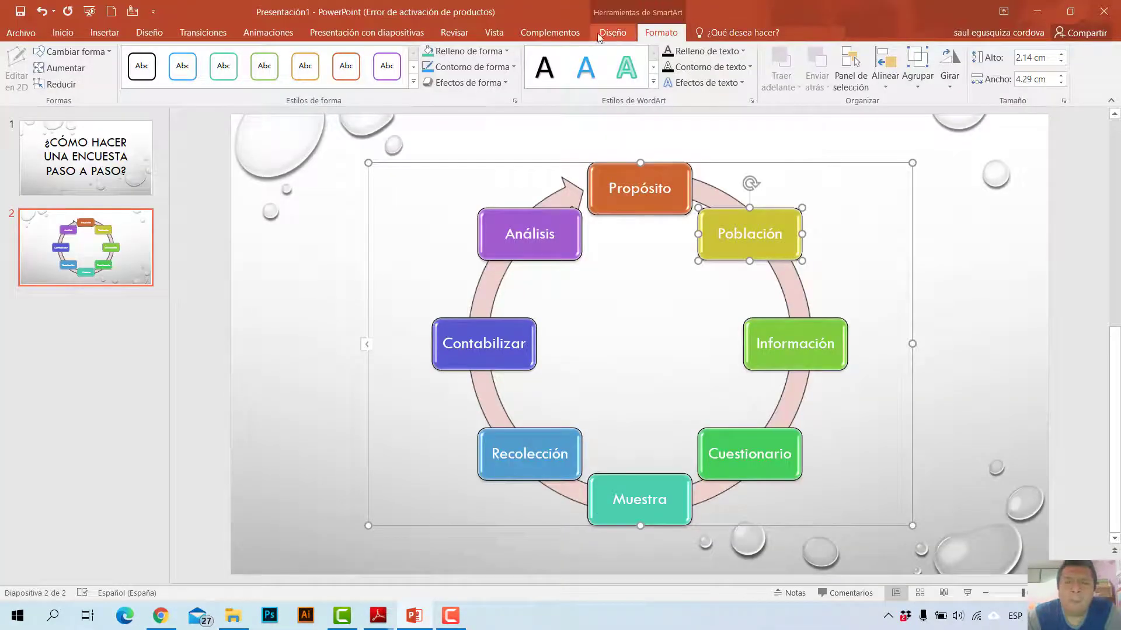
click(98, 37)
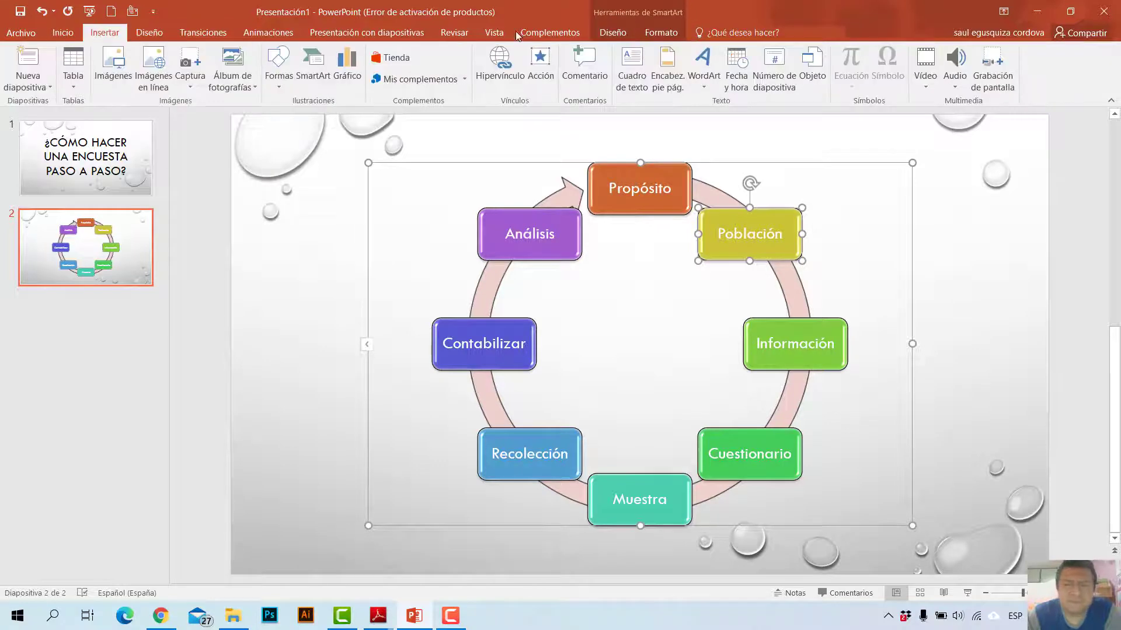
click(1036, 11)
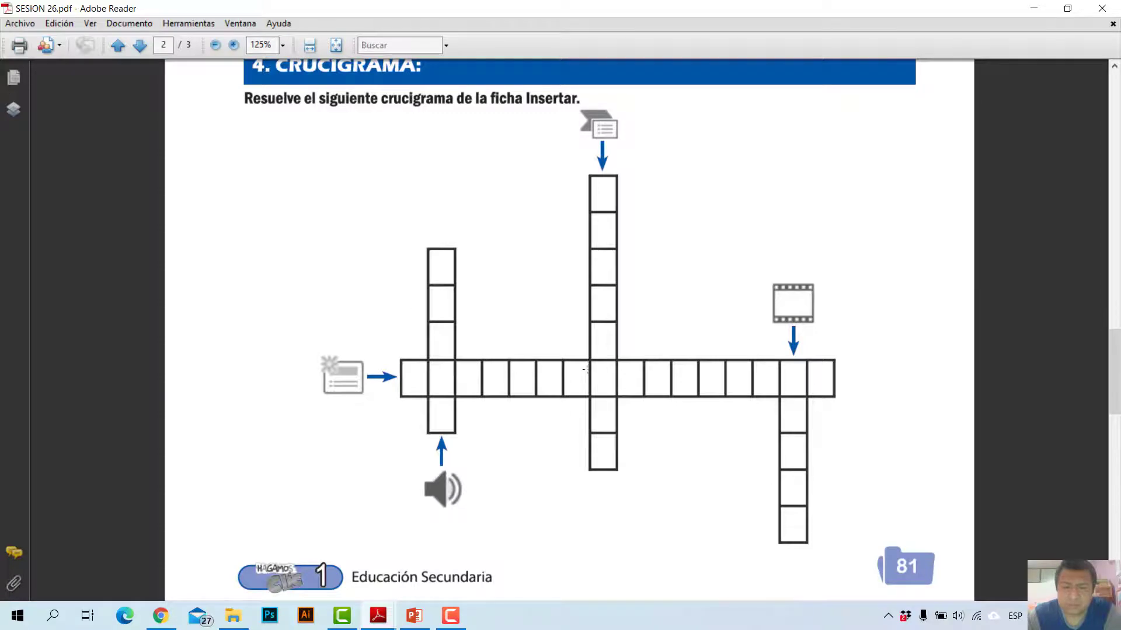
- Scroll the worksheet to section 5 'Investiga', then return to PowerPoint's eight-step cycle slide
scroll(642, 245, down, 2)
scroll(584, 233, up, 3)
scroll(525, 233, down, 3)
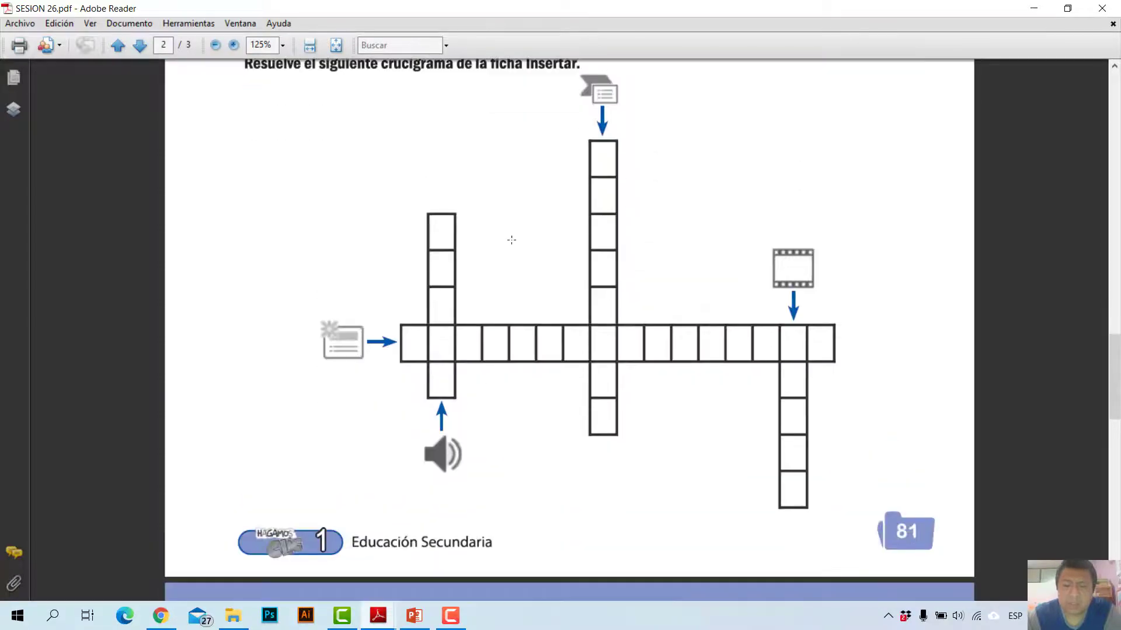
scroll(502, 239, up, 2)
scroll(493, 238, up, 2)
scroll(493, 238, down, 2)
scroll(493, 238, down, 3)
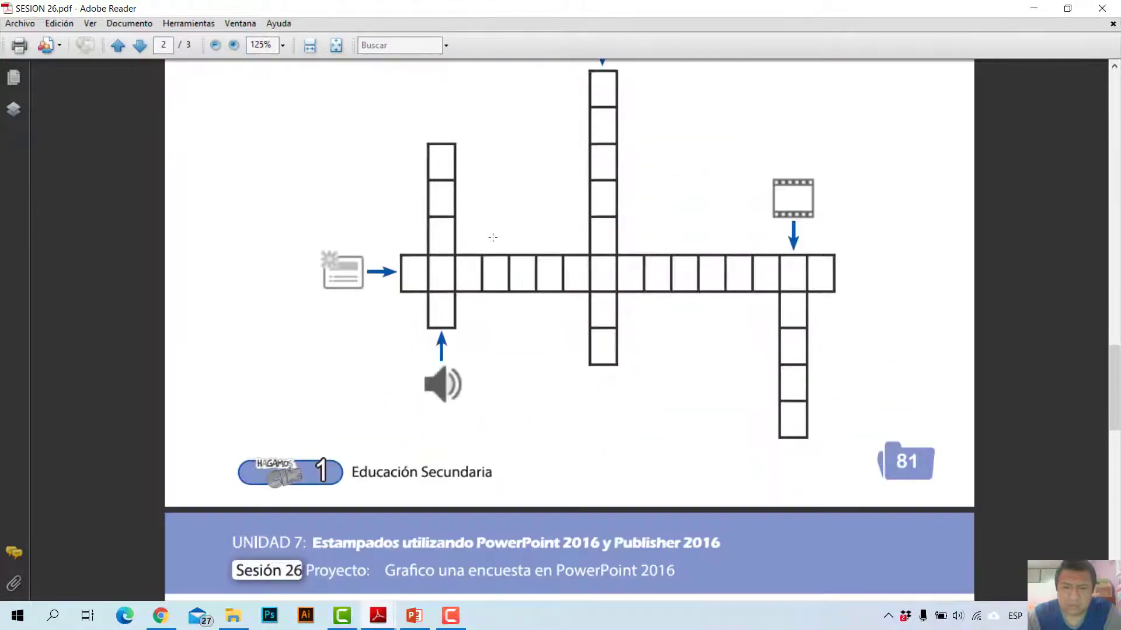
scroll(493, 237, down, 3)
scroll(492, 237, down, 3)
scroll(493, 237, down, 5)
scroll(496, 238, down, 2)
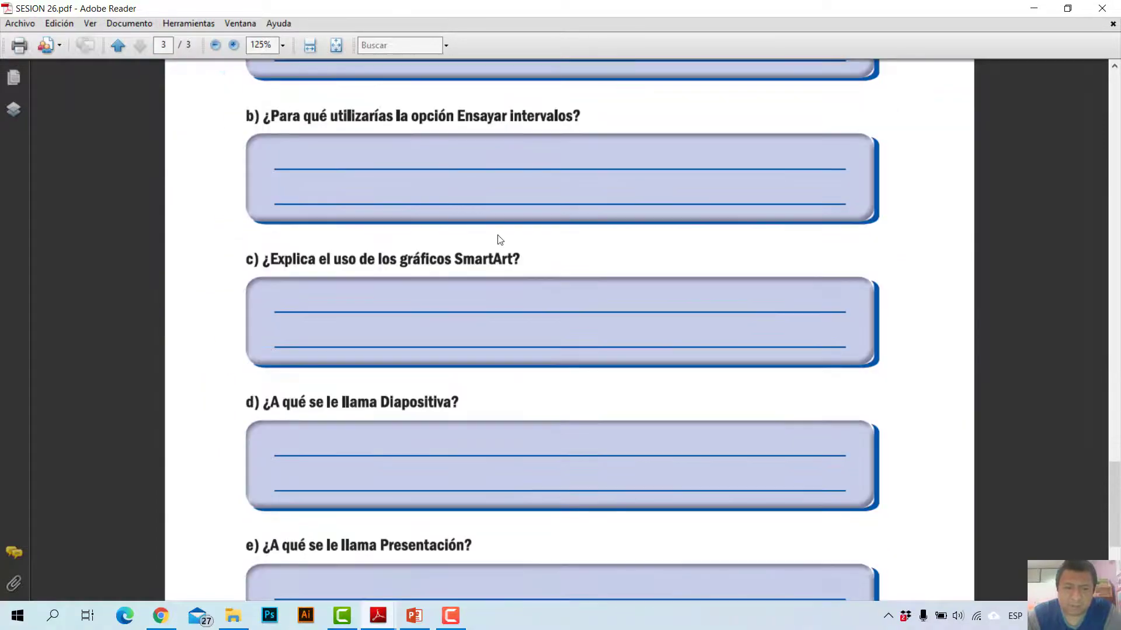
scroll(499, 240, down, 3)
scroll(500, 240, down, 2)
scroll(498, 229, up, 4)
scroll(498, 222, up, 5)
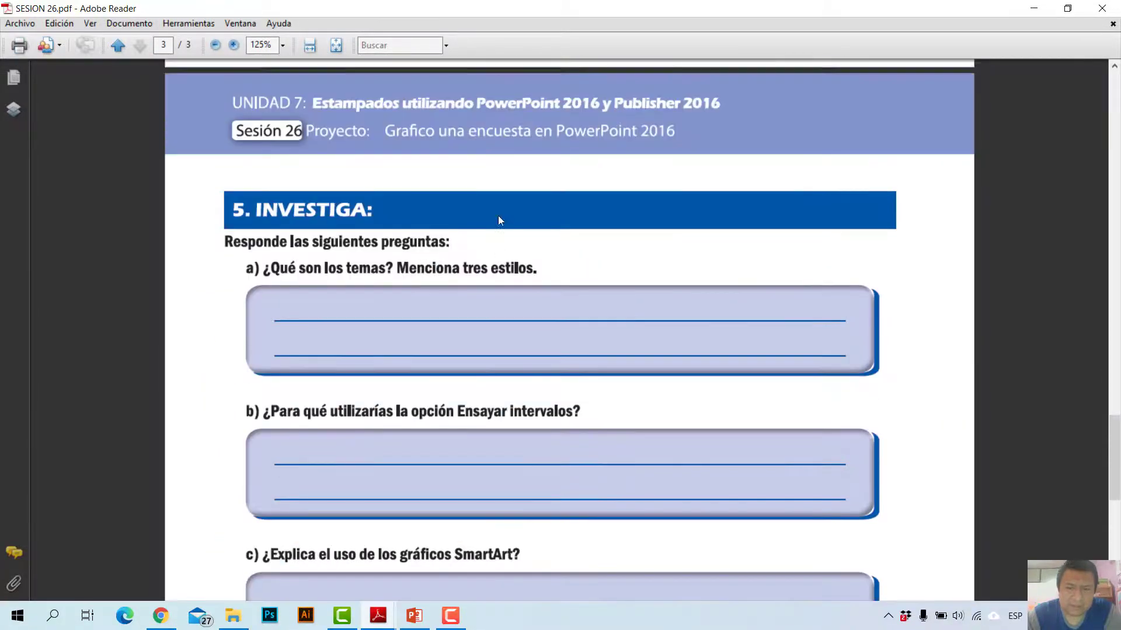
scroll(499, 217, up, 3)
scroll(499, 220, down, 5)
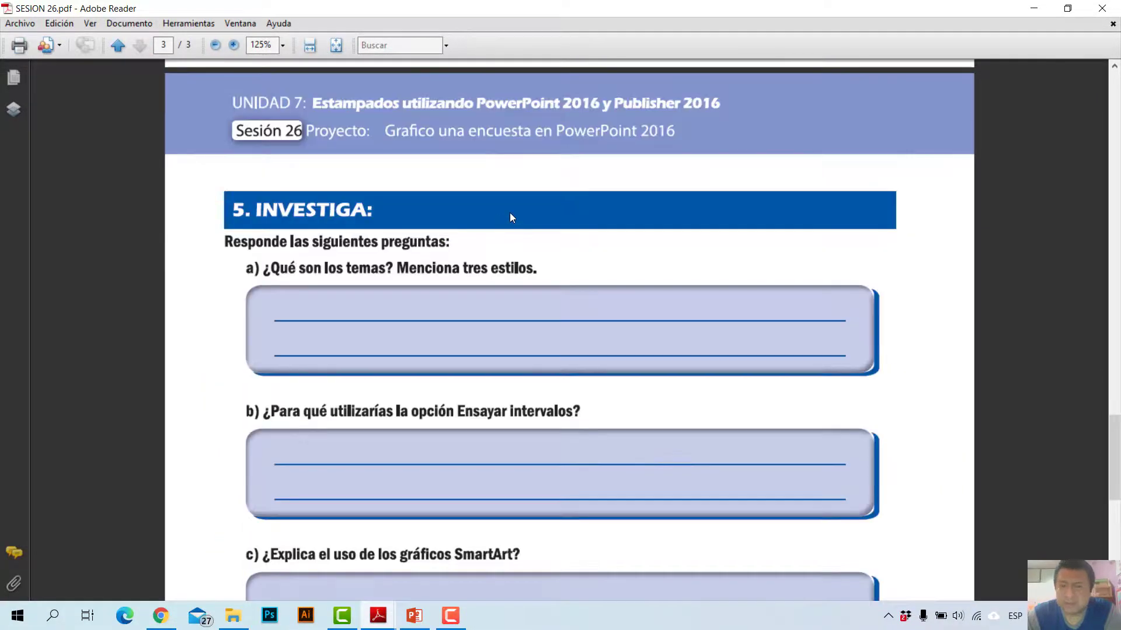
scroll(519, 215, down, 1)
scroll(558, 211, up, 2)
scroll(558, 211, up, 1)
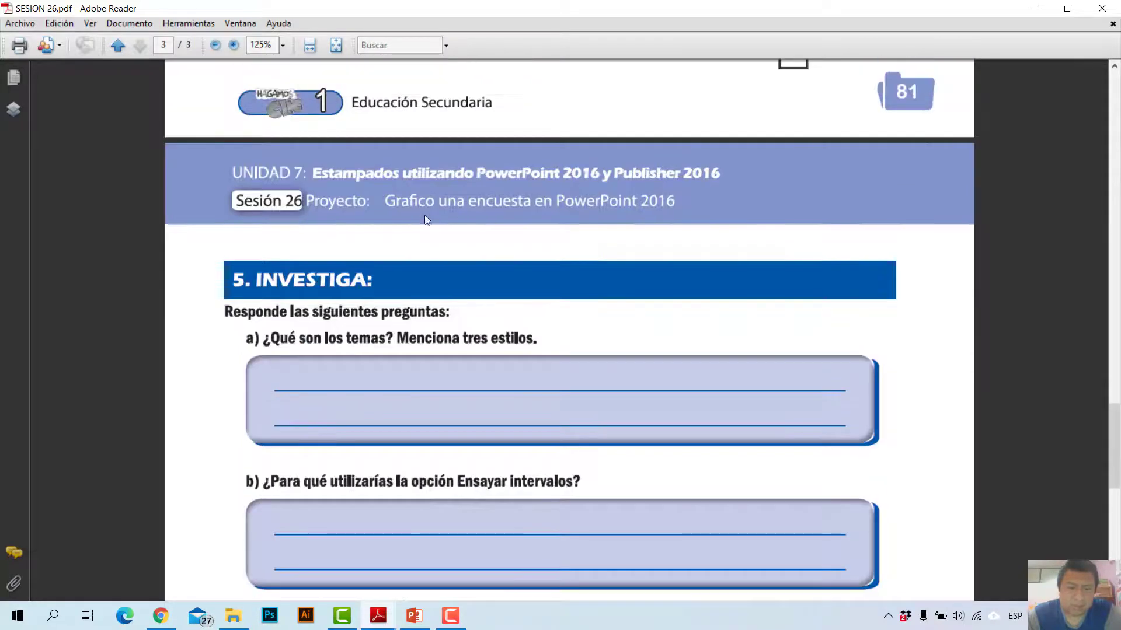
scroll(470, 333, down, 4)
scroll(461, 275, up, 3)
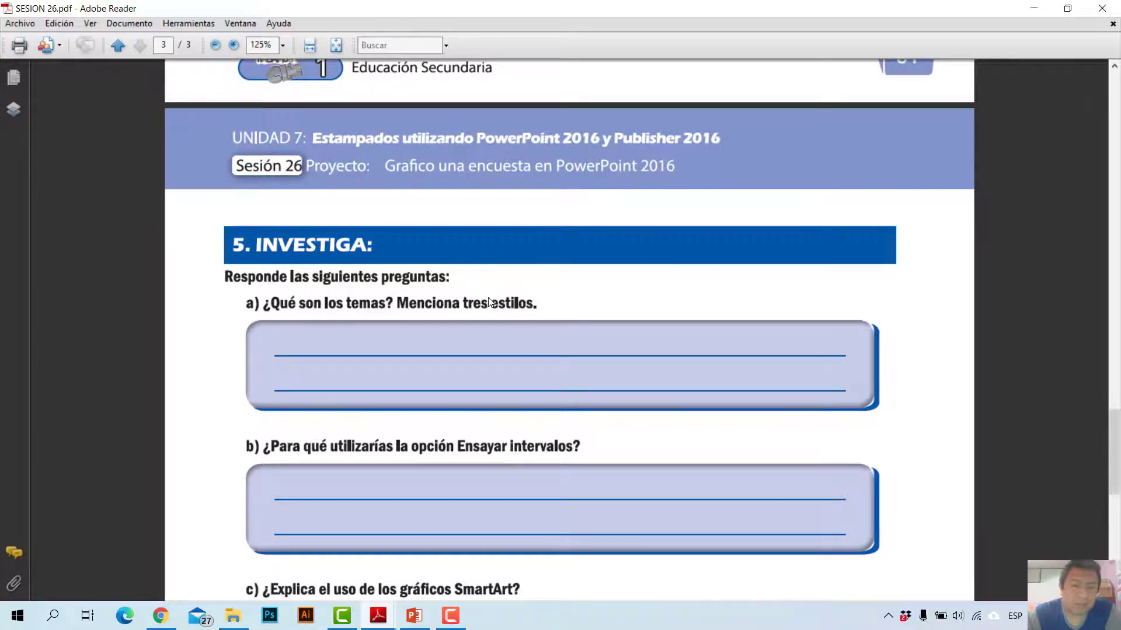
scroll(308, 260, down, 3)
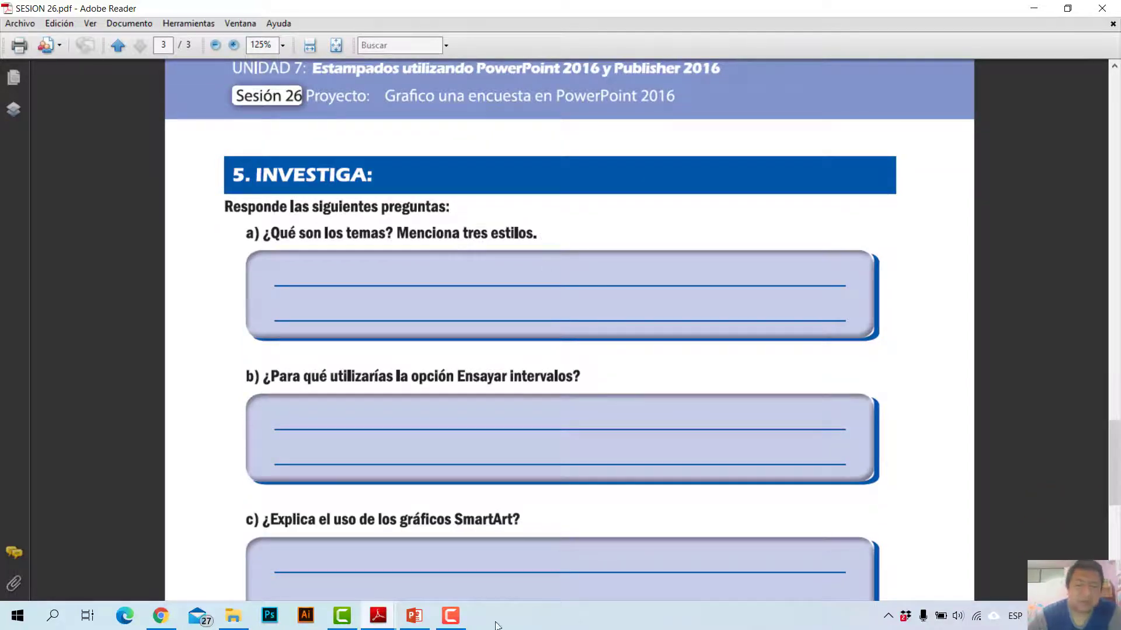
click(418, 617)
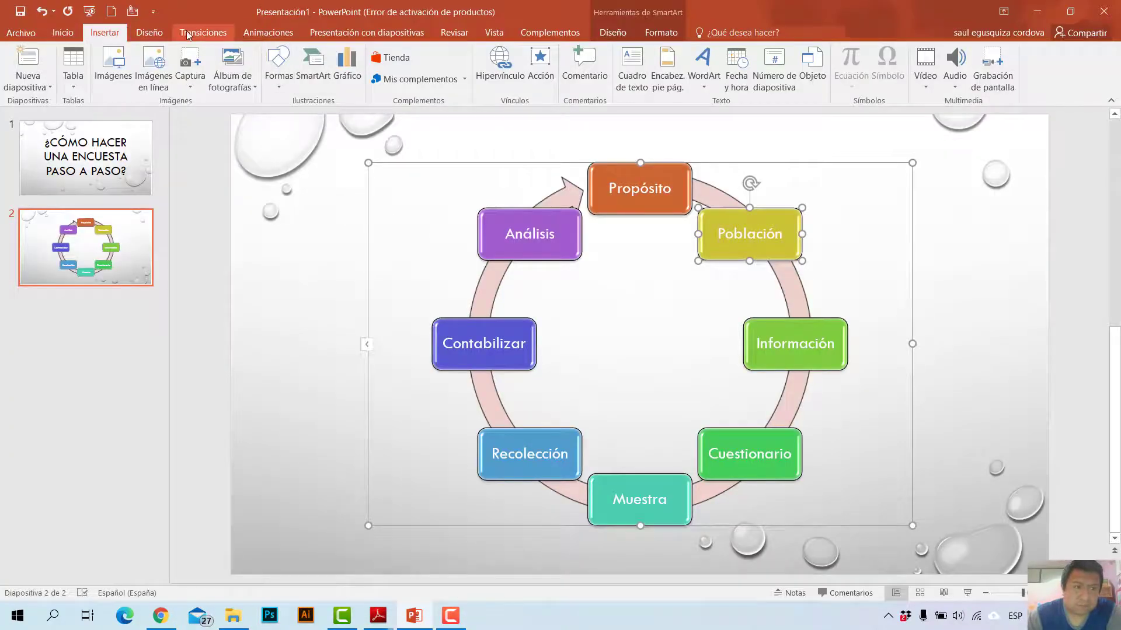
- Apply the dark teal theme from the Diseño tab to both survey slides
click(164, 32)
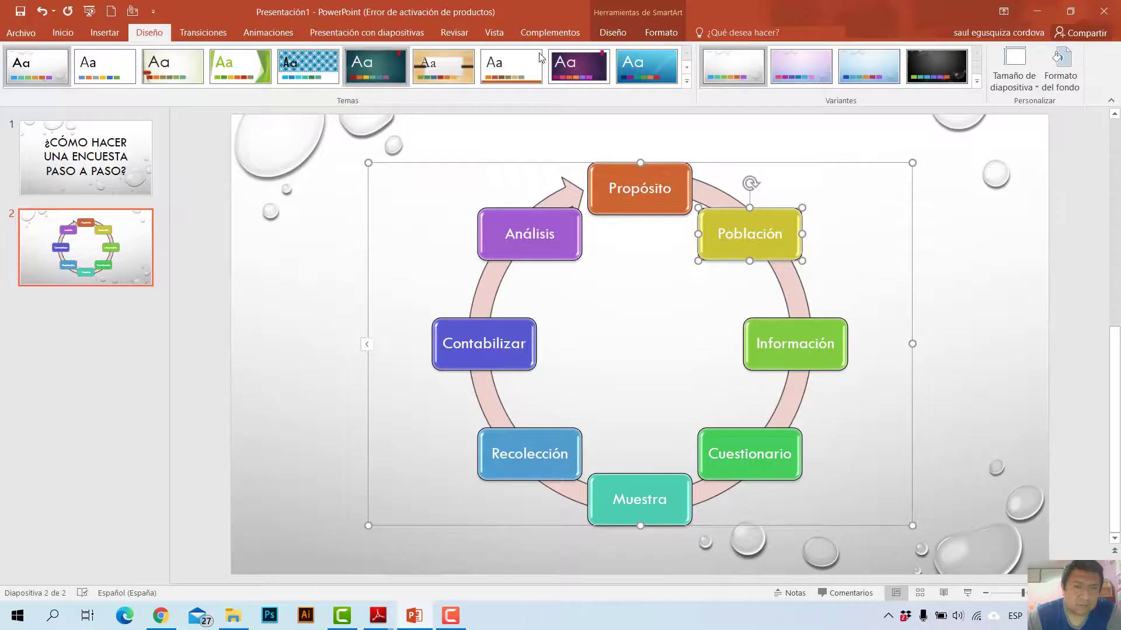
click(375, 66)
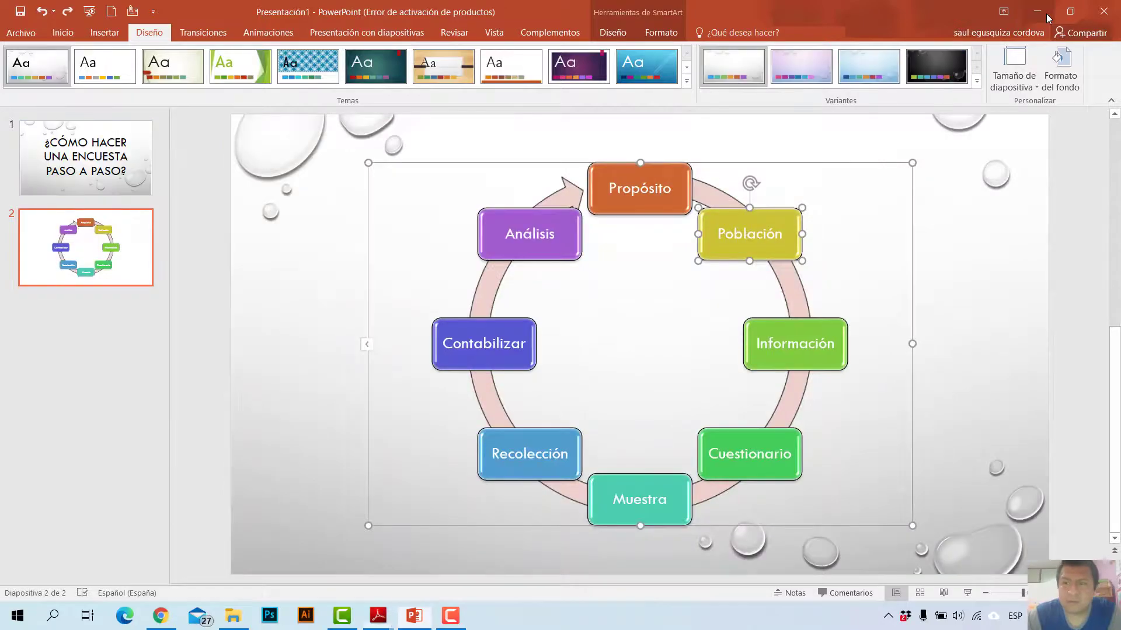
- Return to SESION 26.pdf and read through worksheet questions a) to f)
click(1048, 18)
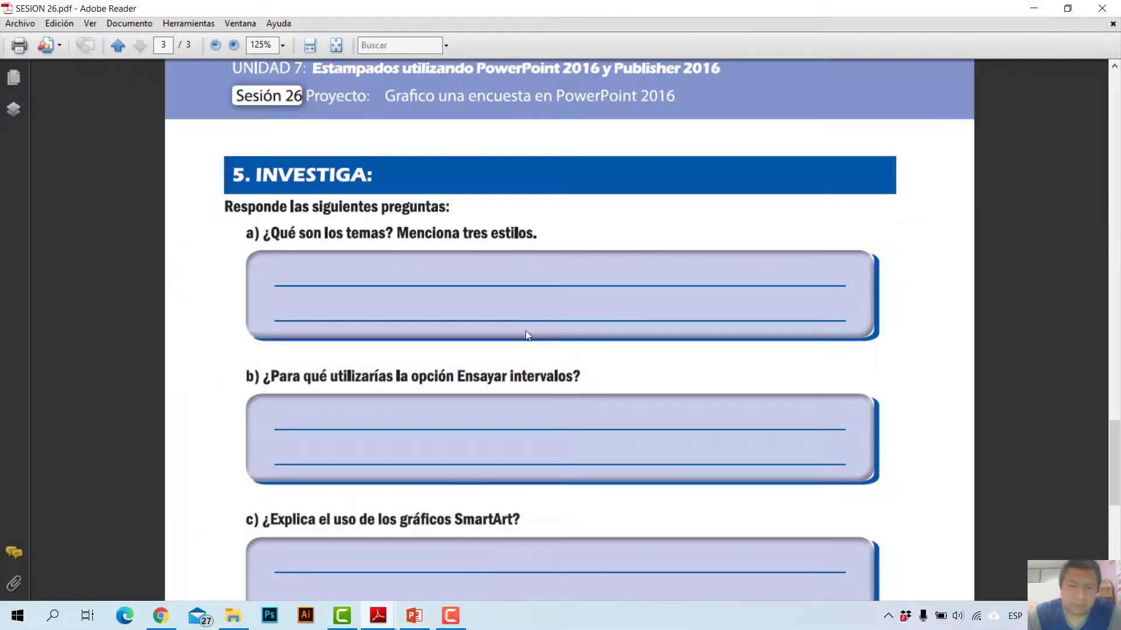
scroll(565, 321, down, 5)
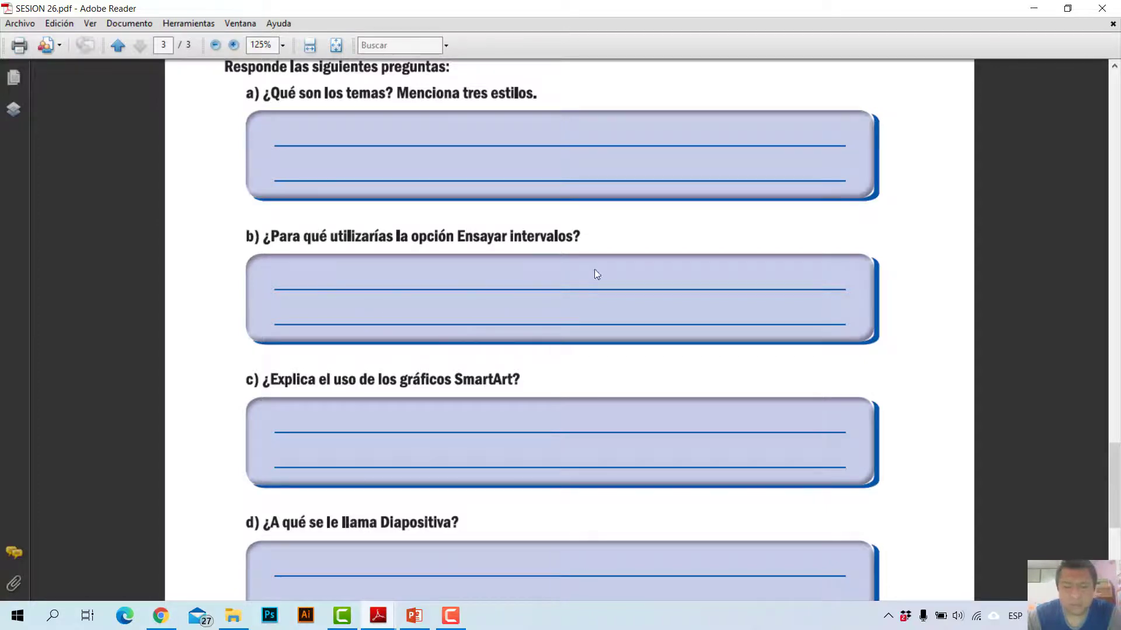
scroll(439, 324, down, 3)
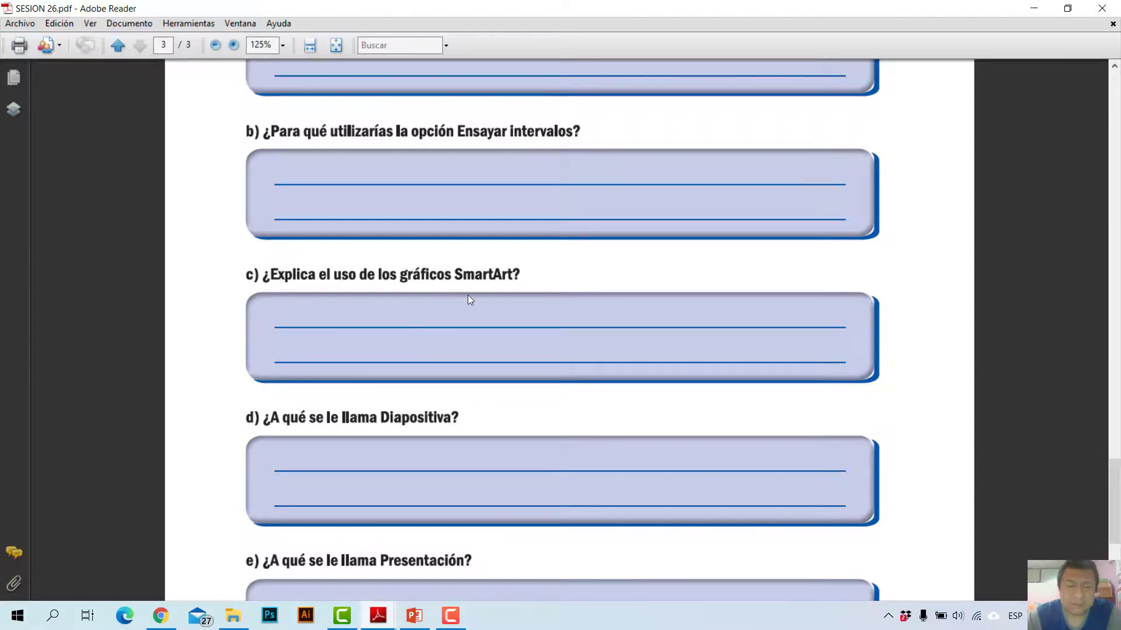
scroll(470, 300, down, 3)
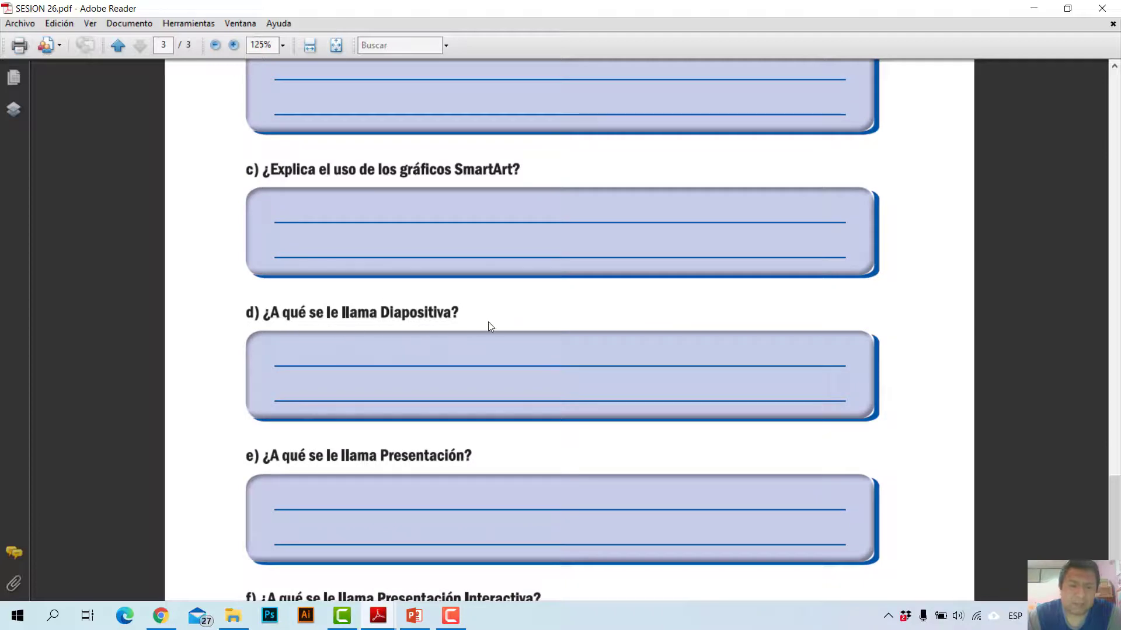
scroll(478, 361, down, 2)
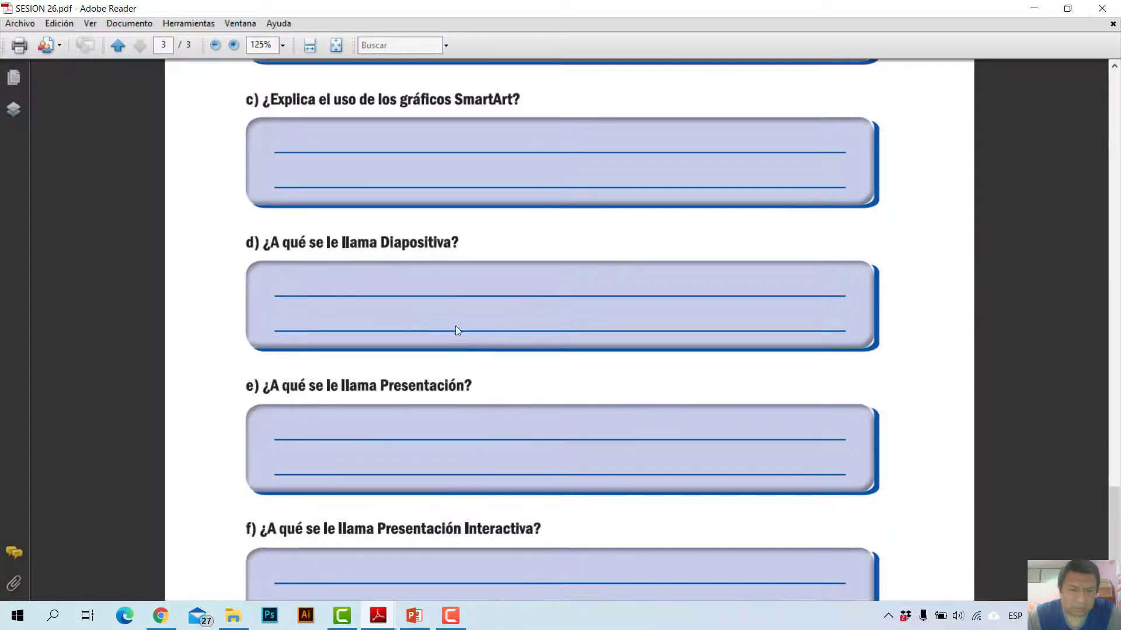
scroll(409, 292, down, 3)
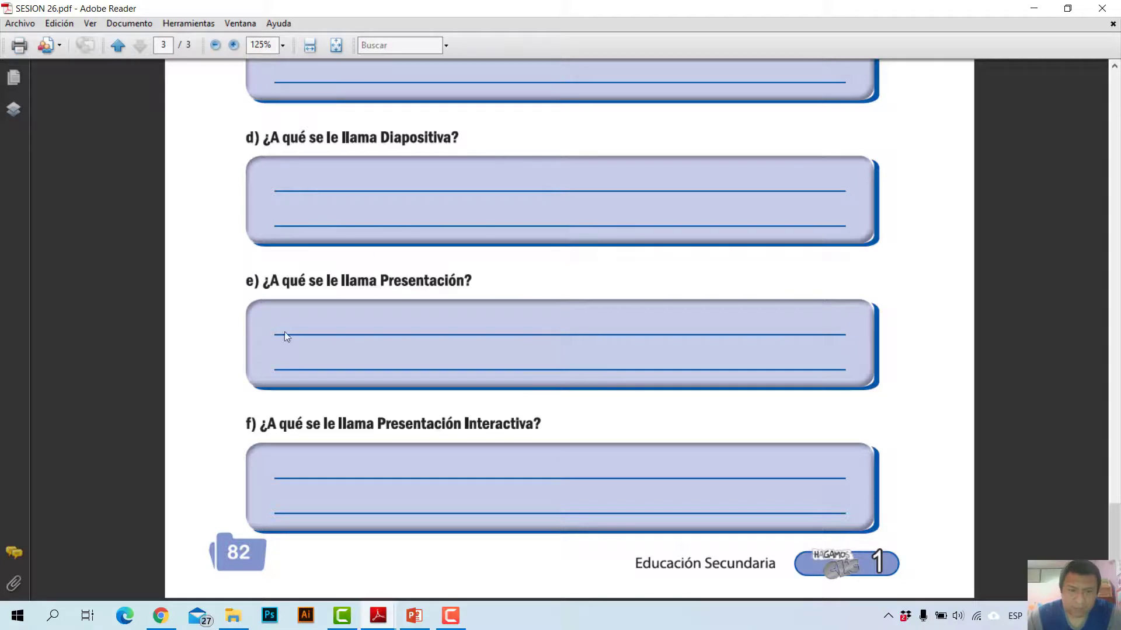
scroll(611, 325, up, 2)
scroll(583, 295, up, 6)
scroll(566, 318, down, 3)
scroll(536, 321, down, 5)
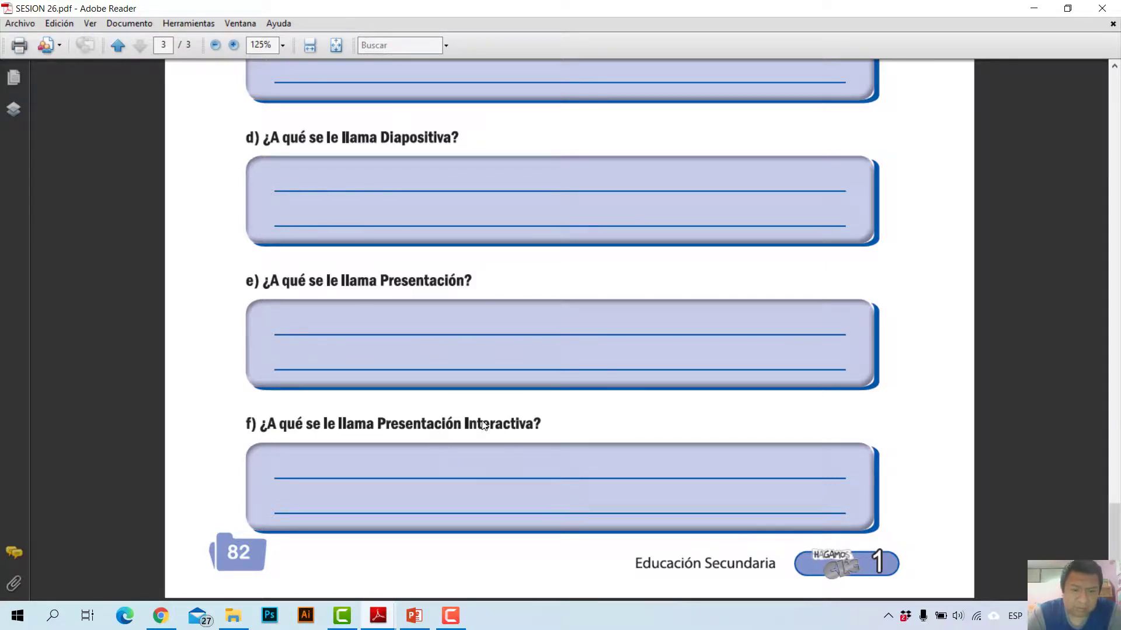
scroll(535, 432, up, 1)
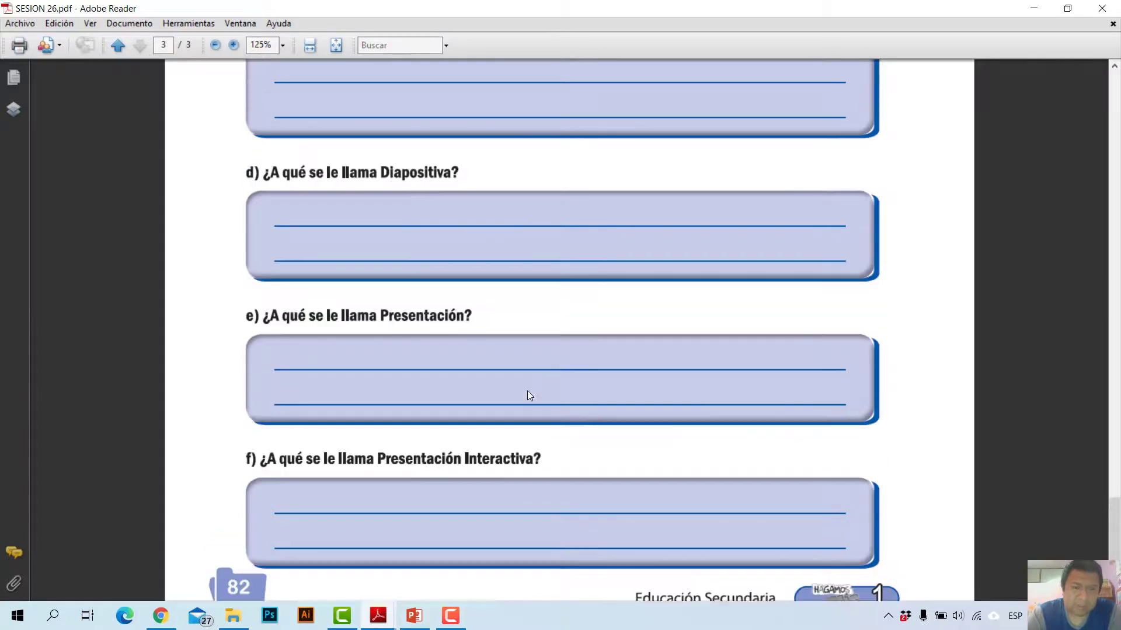
scroll(527, 390, up, 4)
scroll(526, 386, up, 4)
scroll(527, 385, up, 2)
scroll(527, 385, down, 1)
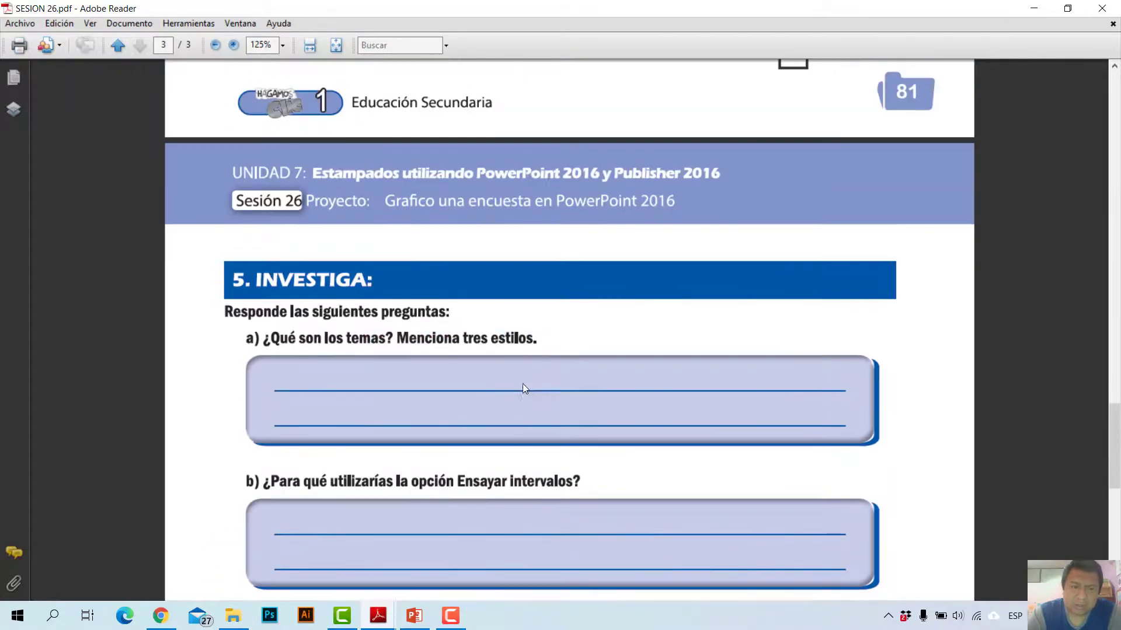
scroll(523, 383, down, 2)
scroll(514, 373, down, 2)
scroll(507, 367, down, 5)
scroll(513, 355, down, 5)
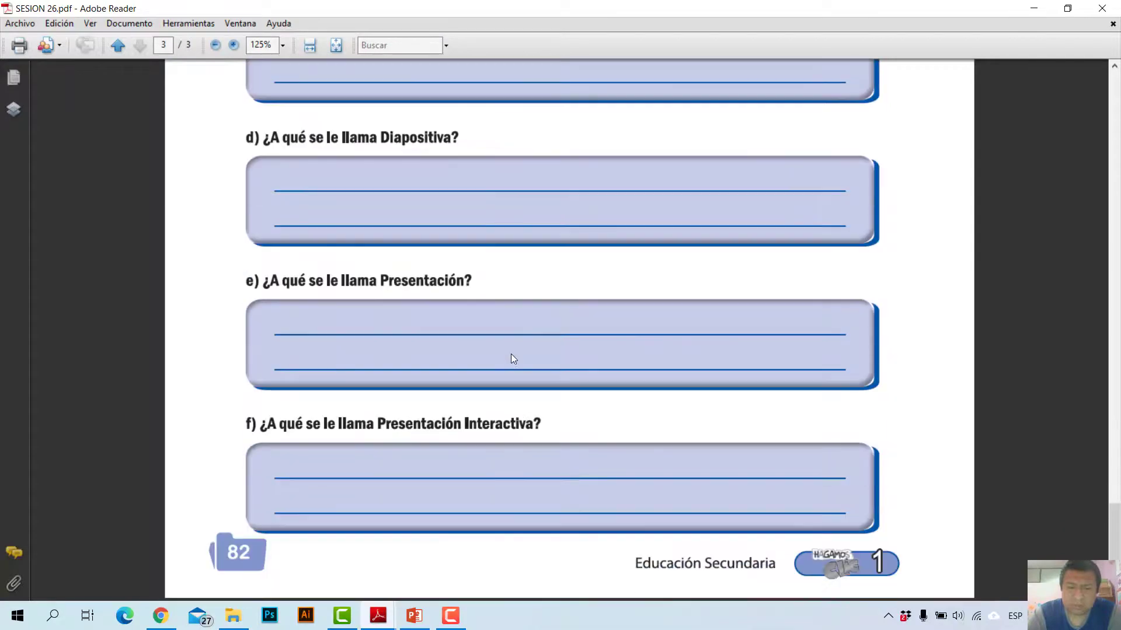
- Recheck the Investiga questions, then minimize the worksheet to reveal the unit 7 textbook at page 95
scroll(517, 344, up, 2)
scroll(519, 337, up, 4)
scroll(519, 337, up, 3)
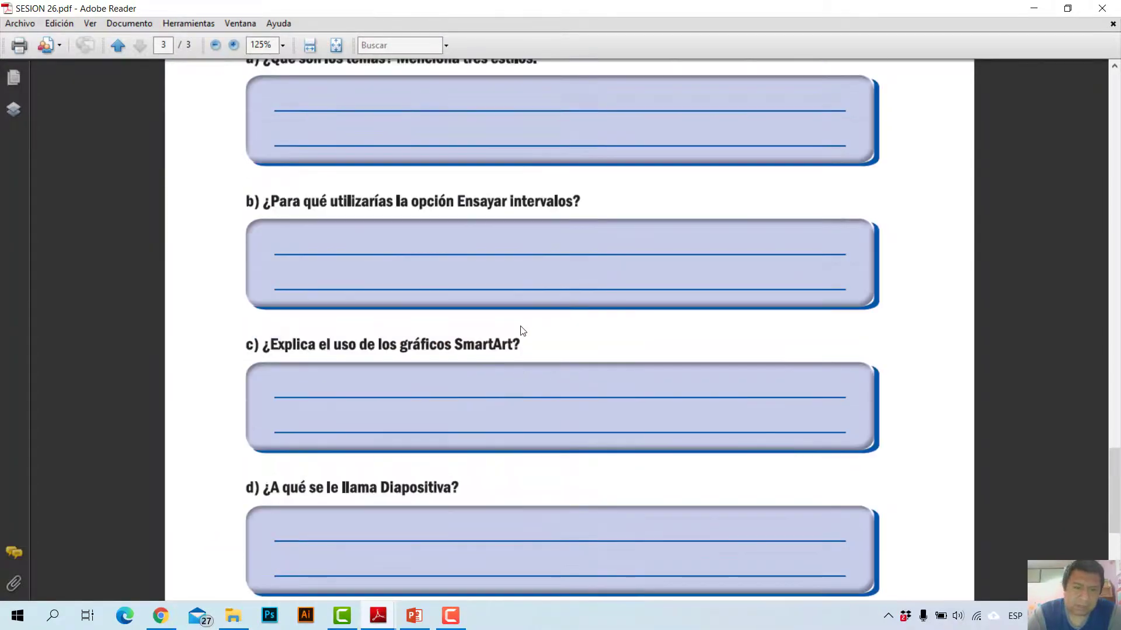
scroll(520, 325, down, 1)
scroll(520, 320, up, 1)
scroll(520, 320, down, 4)
scroll(543, 271, down, 5)
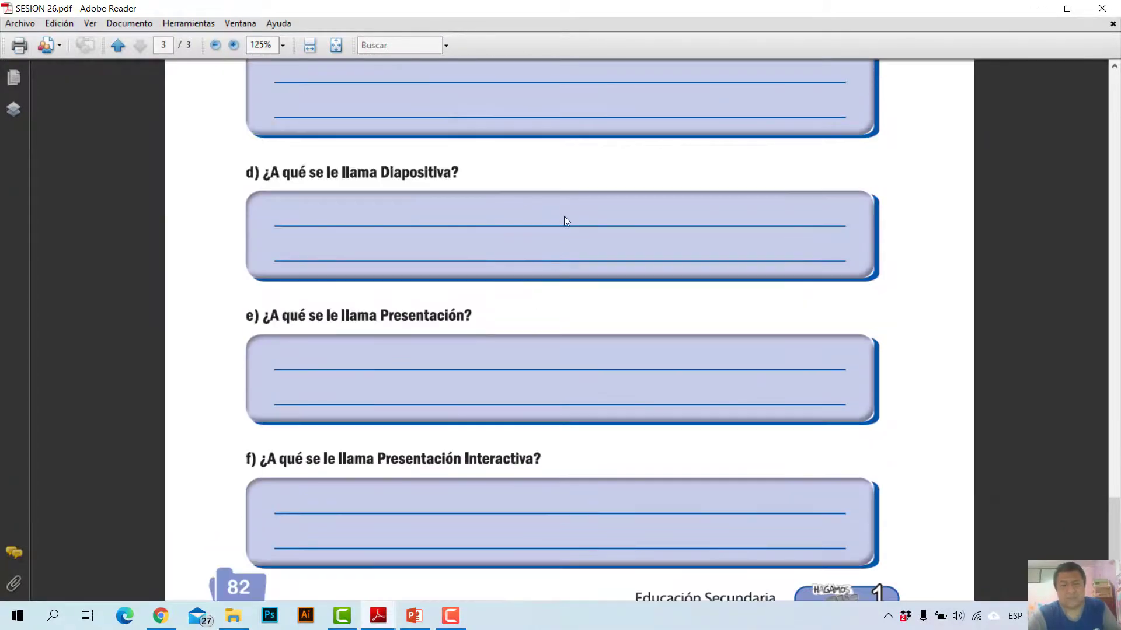
scroll(559, 225, down, 1)
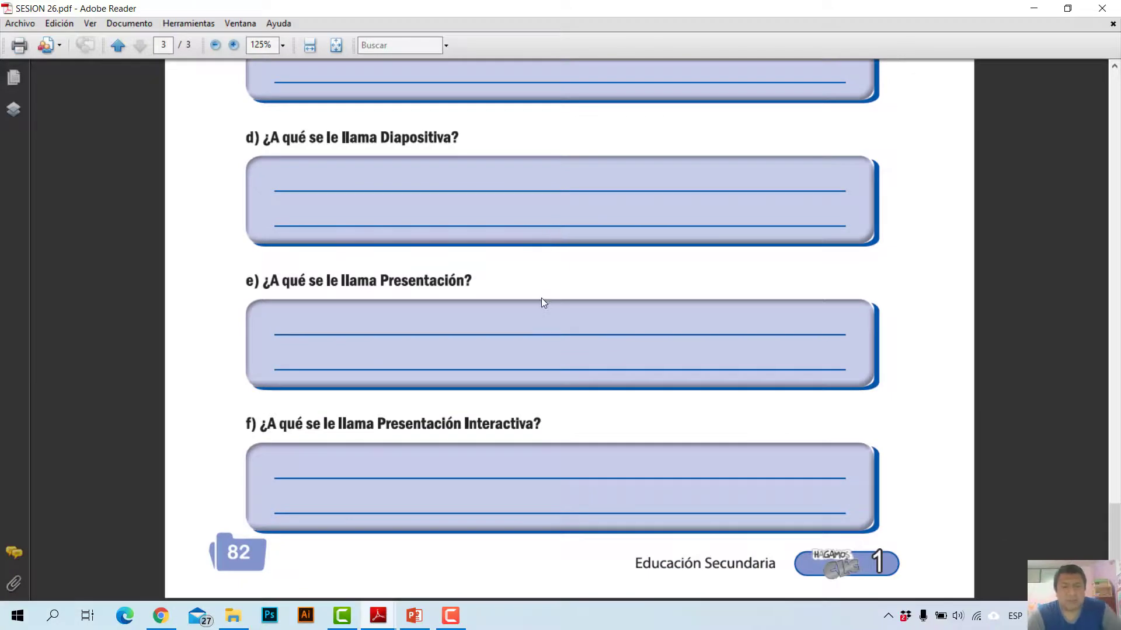
scroll(580, 332, up, 1)
scroll(584, 337, up, 1)
click(1044, 8)
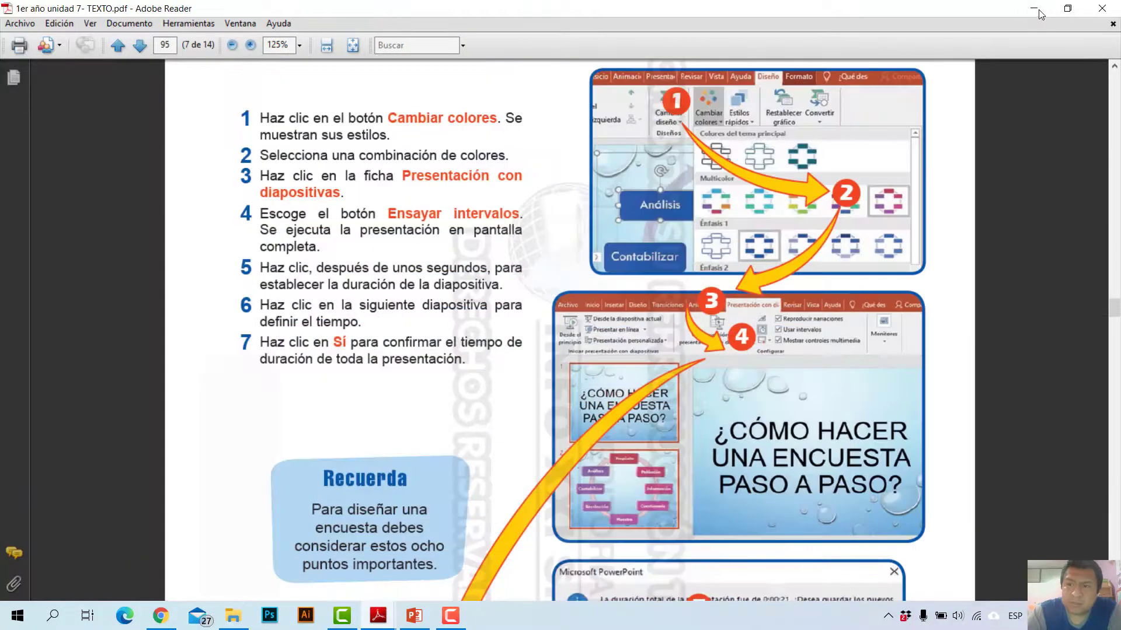
- Minimize the 1er año unidad 7- TEXTO.pdf window so the Windows desktop shows
click(1035, 9)
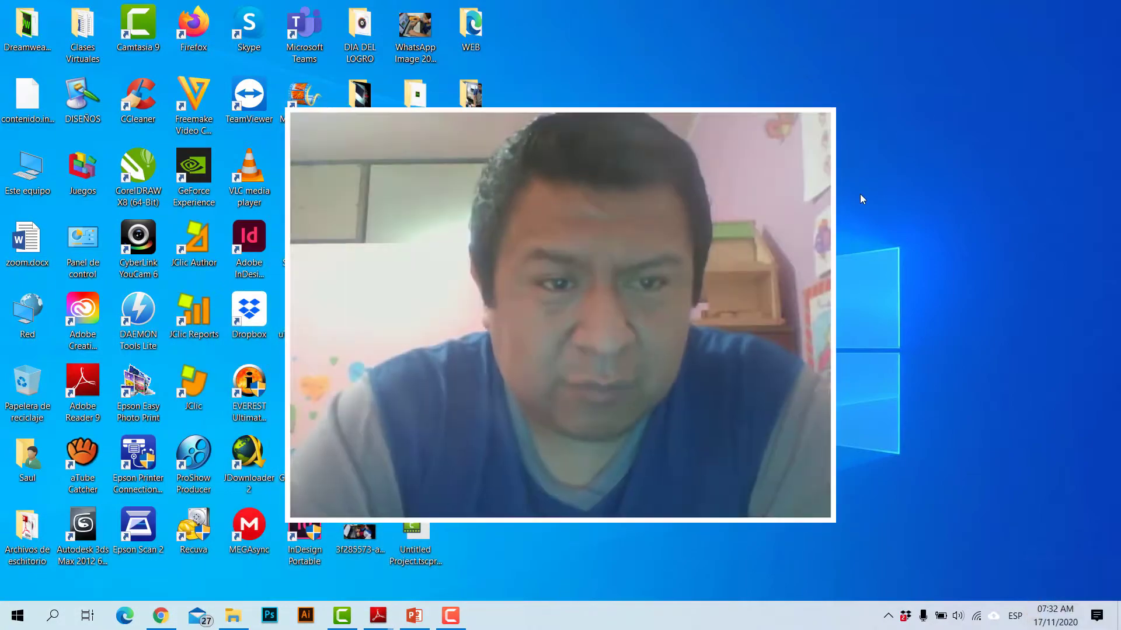